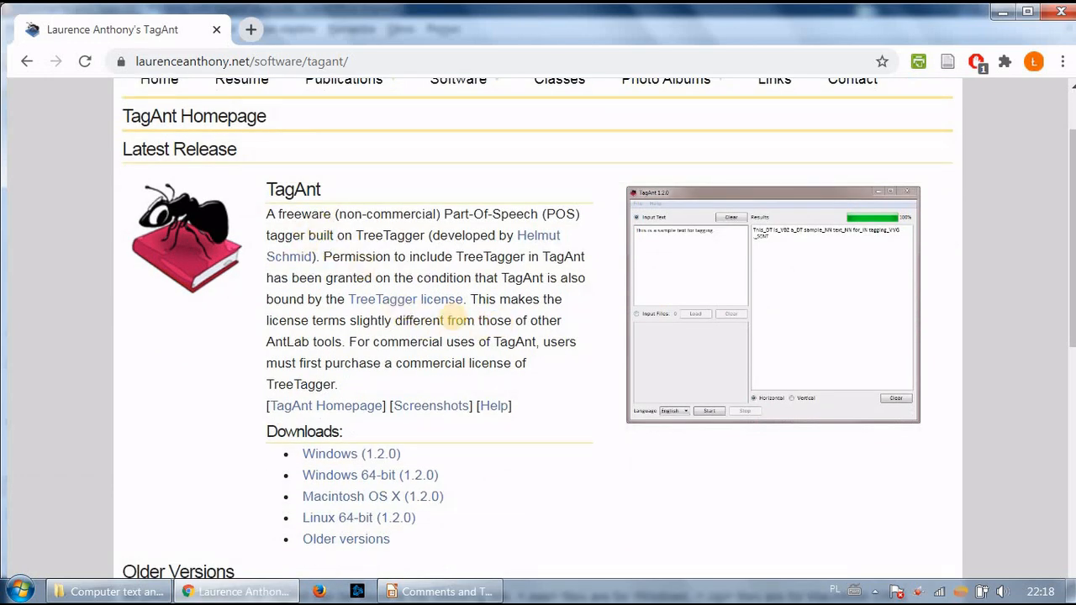
Review the TagAnt homepage's download and older release links, return from the TagAnt112 release index, and close the browser.
scroll(504, 341, down, 1)
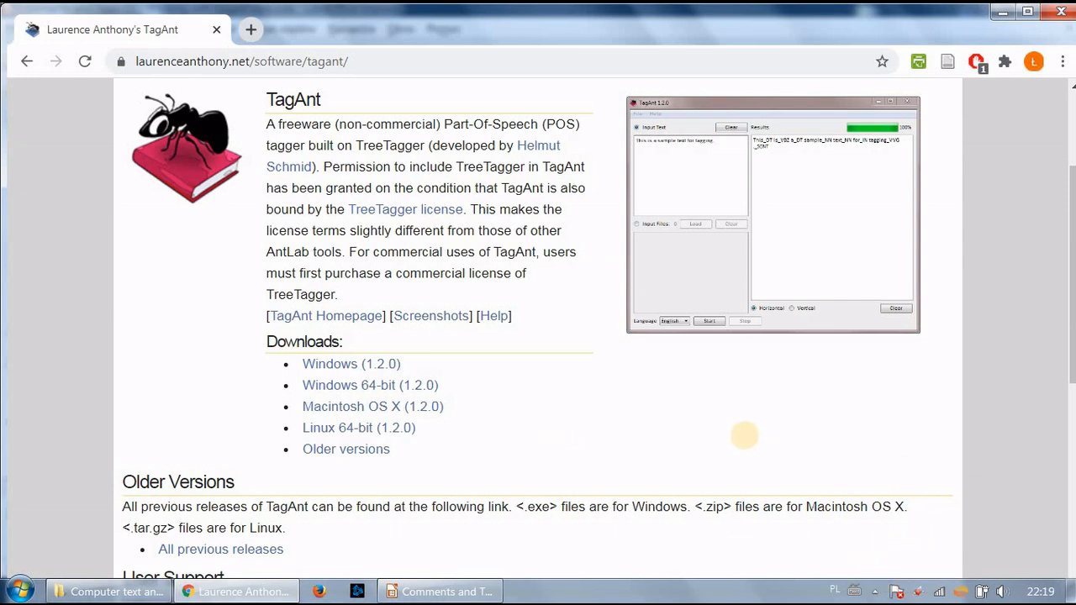
scroll(491, 363, down, 2)
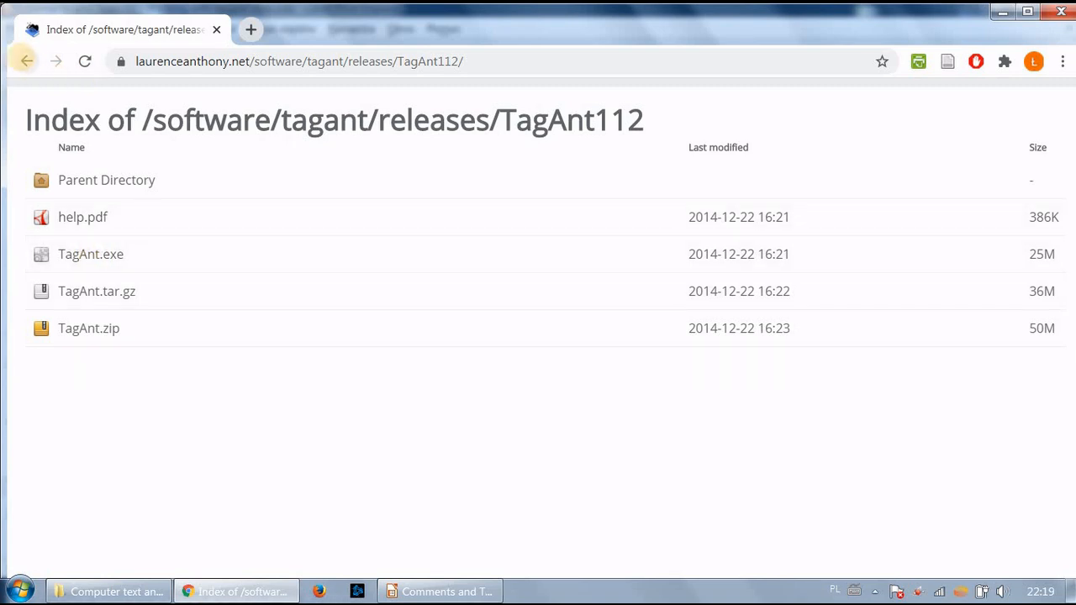
click(26, 60)
click(23, 60)
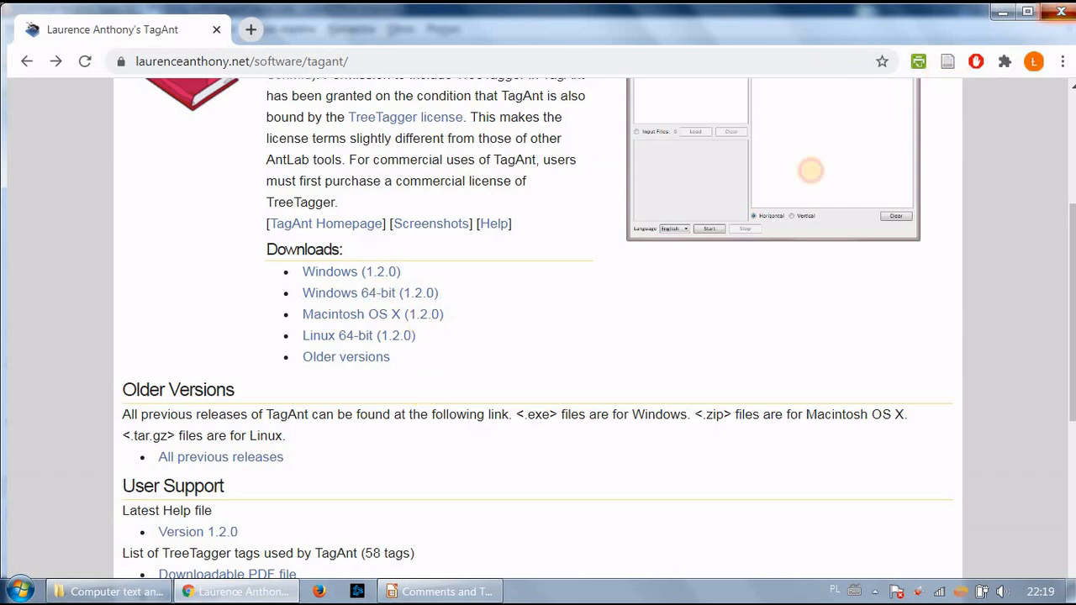
click(1061, 12)
Launch TagAnt.exe from the Computer text analysis folder and maximize its window.
click(110, 591)
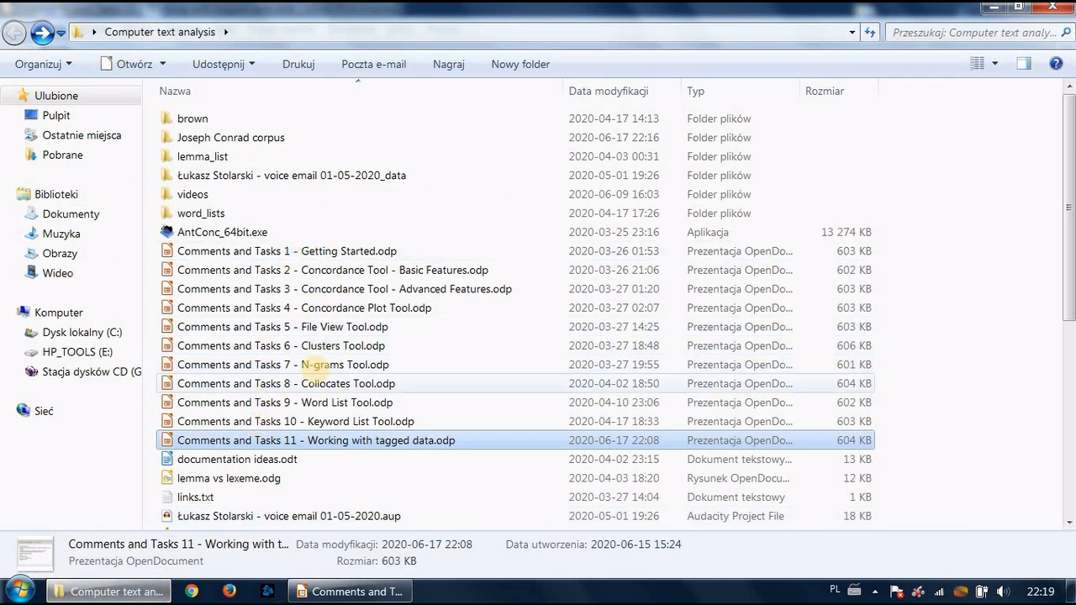
scroll(257, 421, down, 6)
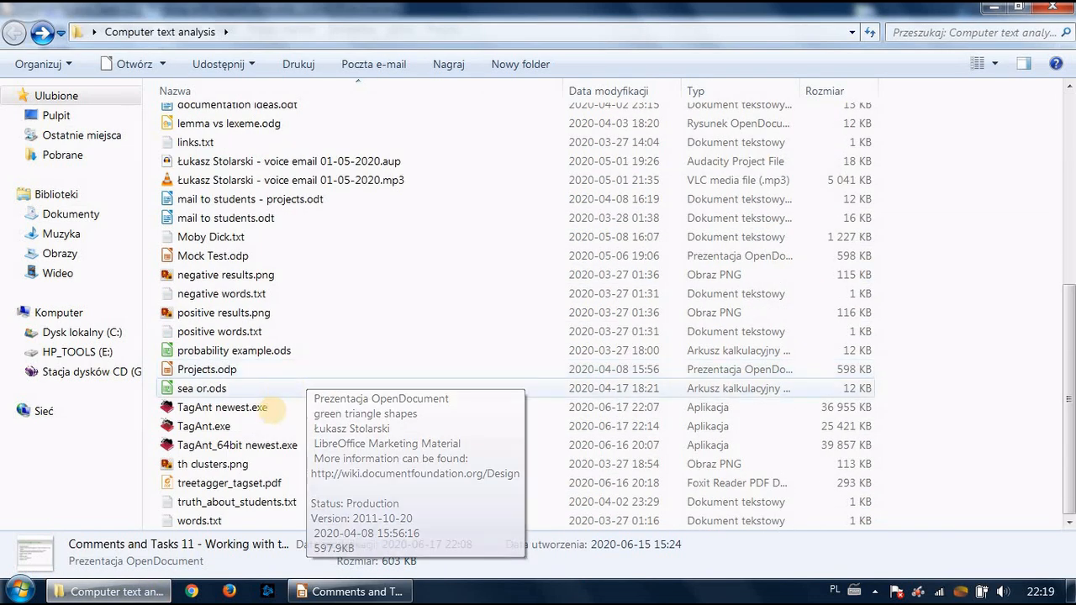
click(216, 426)
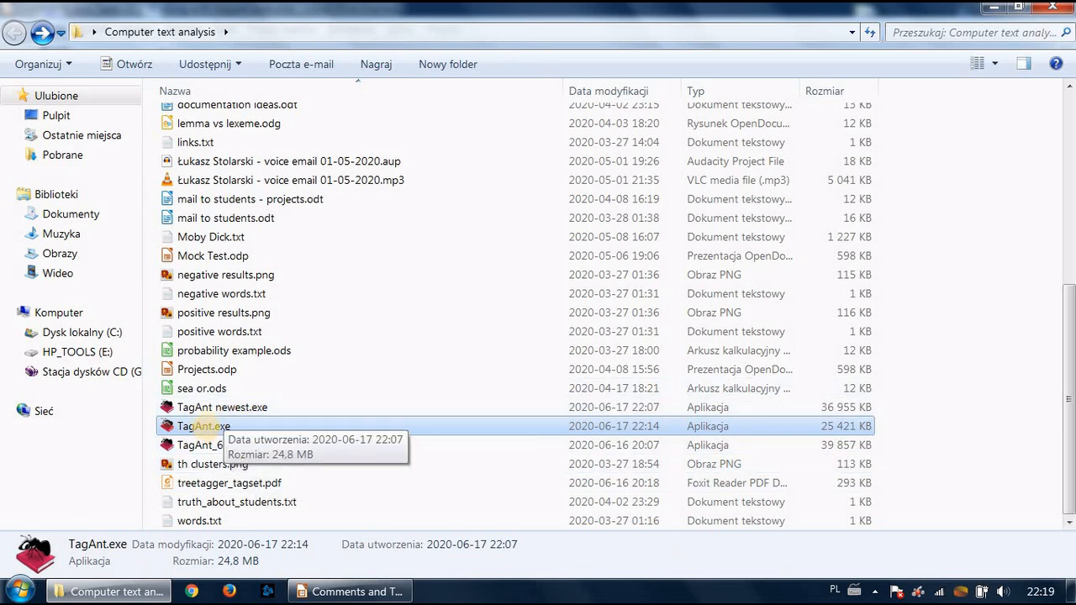
double_click(204, 426)
click(580, 372)
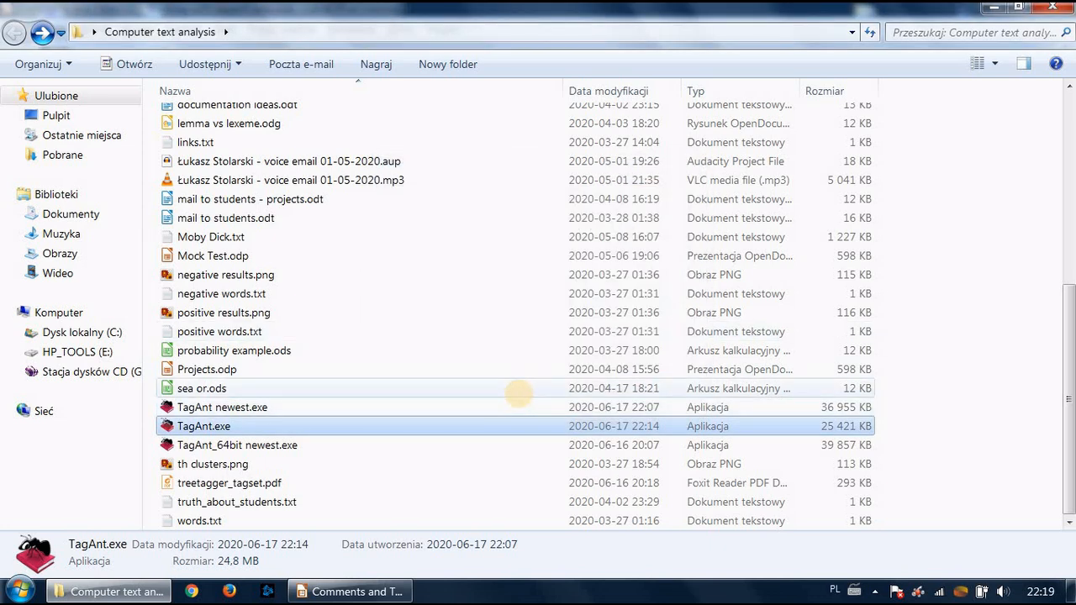
click(741, 98)
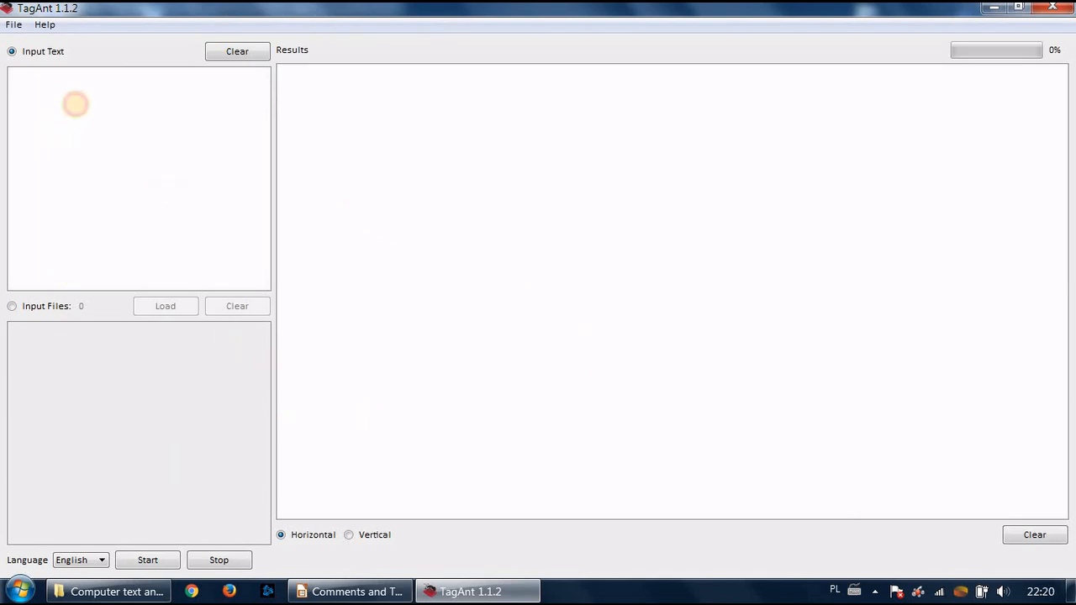
Load Heart of Darkness.txt from the Joseph Conrad corpus folder as an input file and tag it with English as the language.
click(75, 103)
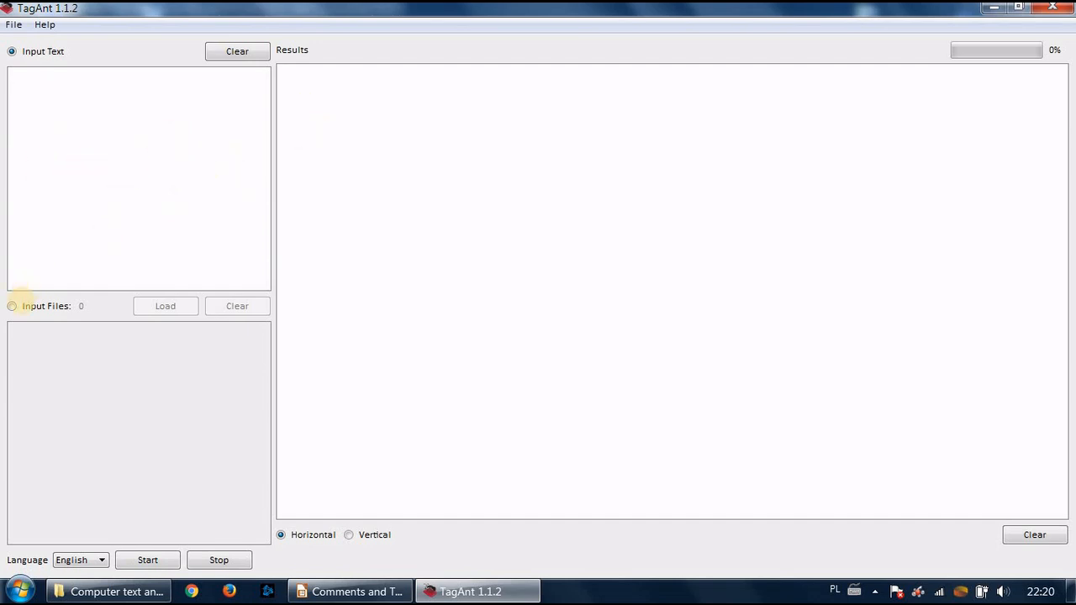
click(12, 306)
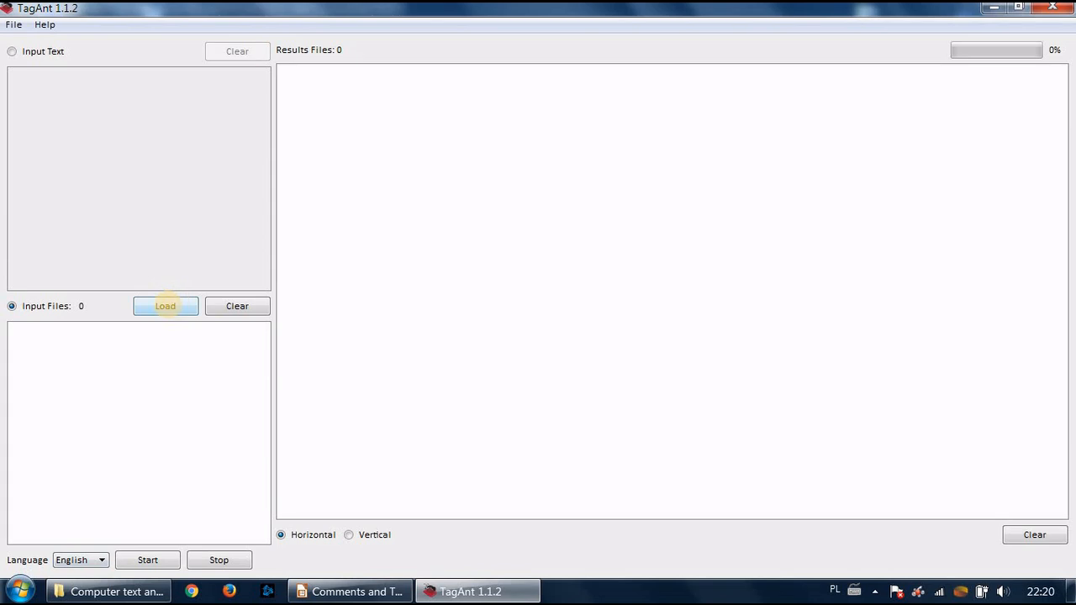
click(164, 306)
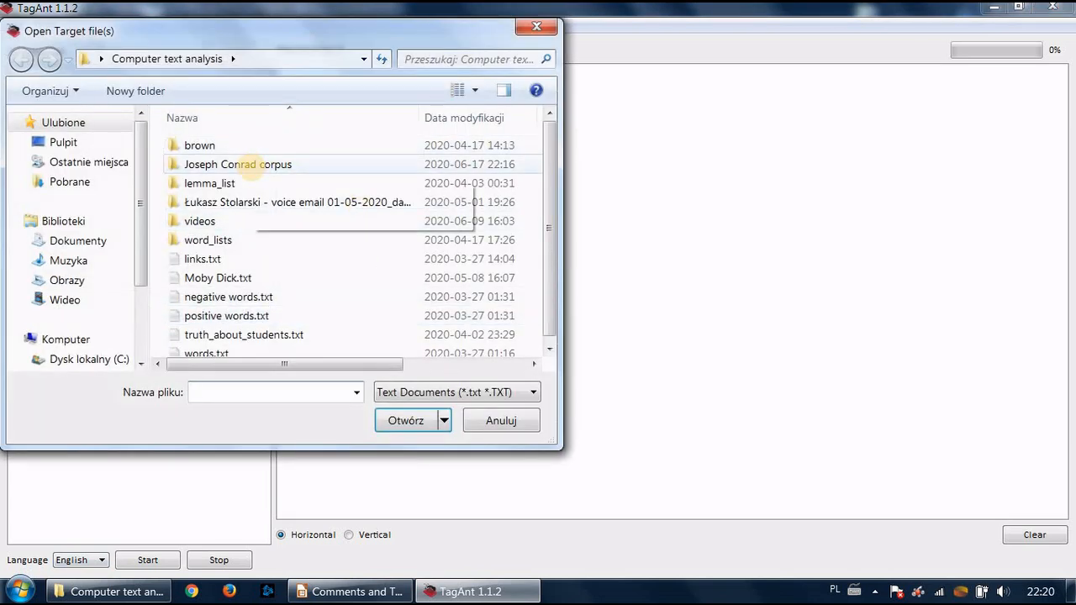
double_click(241, 164)
click(258, 146)
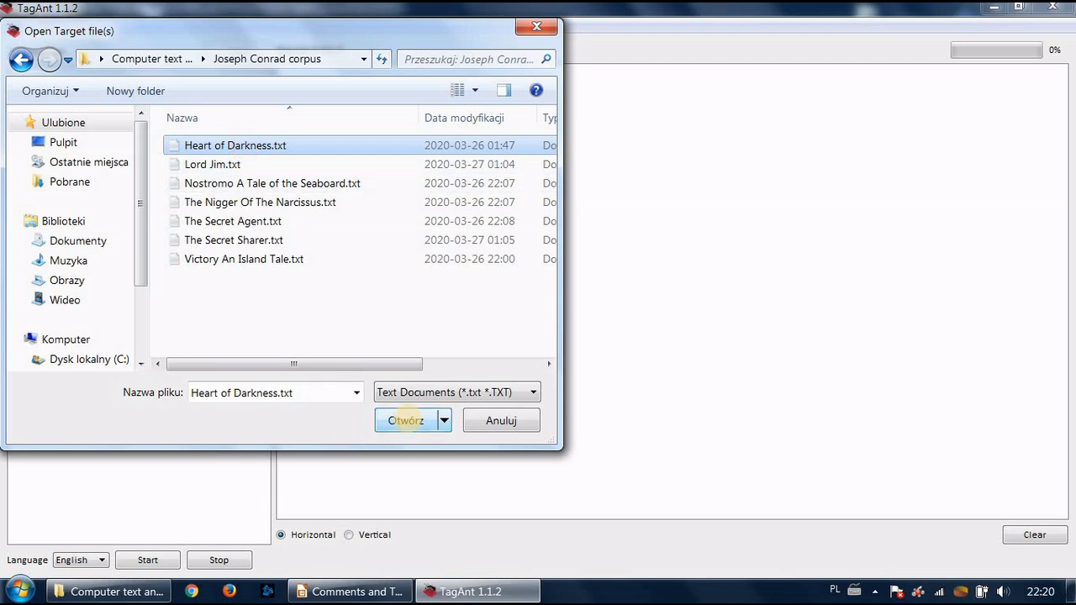
click(406, 420)
click(30, 329)
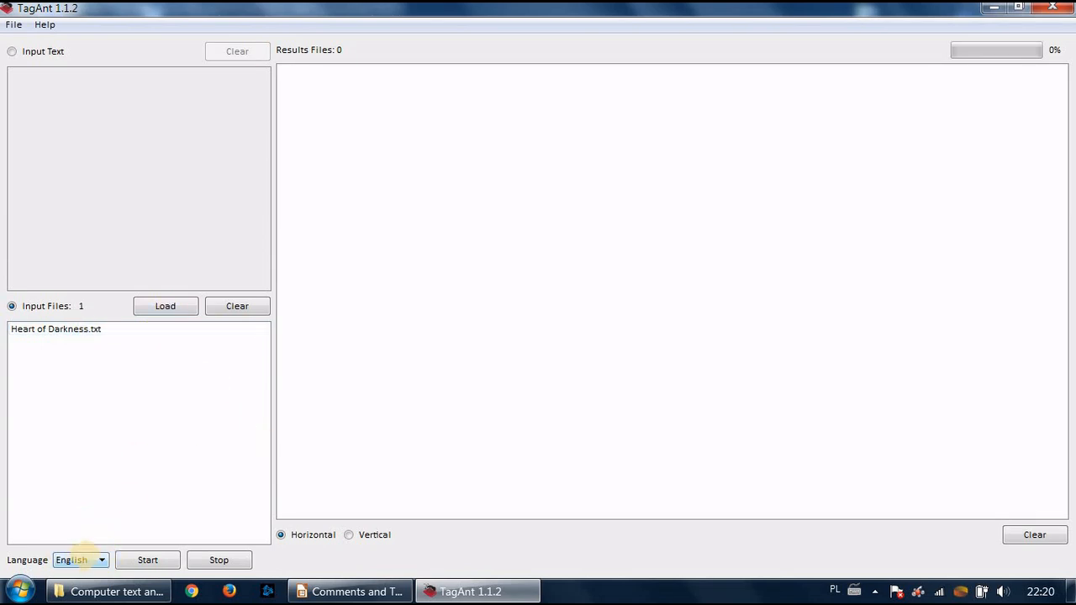
click(147, 559)
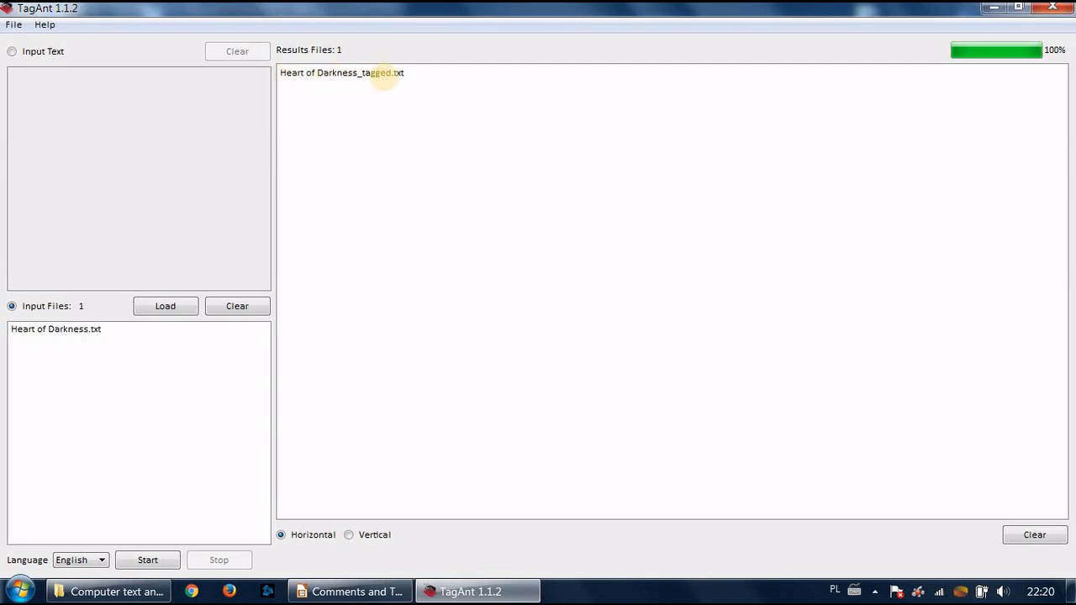
Open the Joseph Conrad corpus folder in the file manager to check the tagged output file.
click(132, 590)
scroll(244, 168, up, 6)
click(251, 138)
double_click(250, 137)
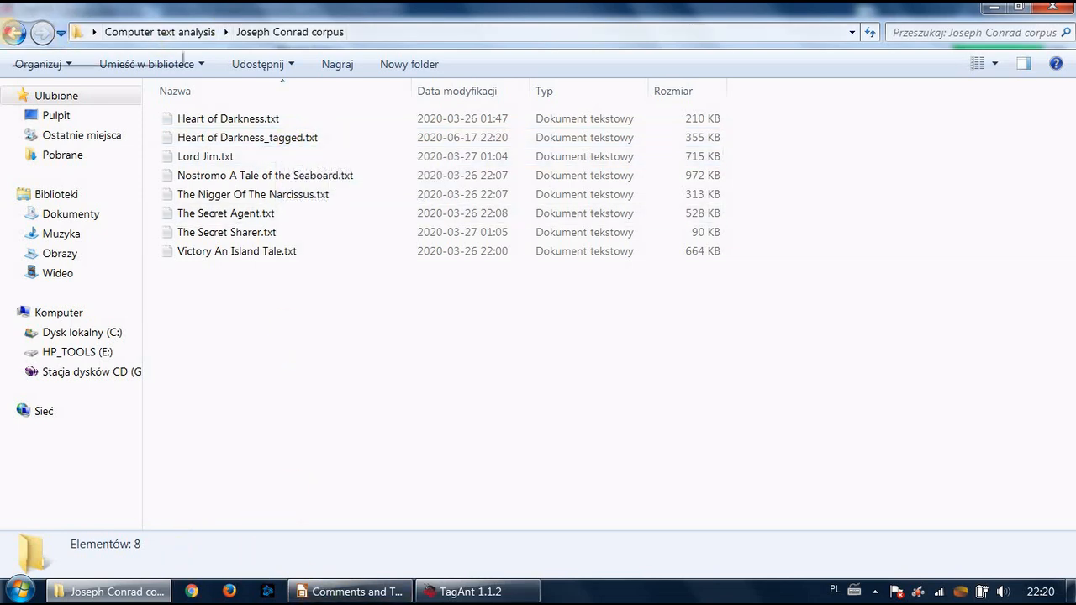
Return to the Computer text analysis folder, launch AntConc, and maximize its window.
click(13, 32)
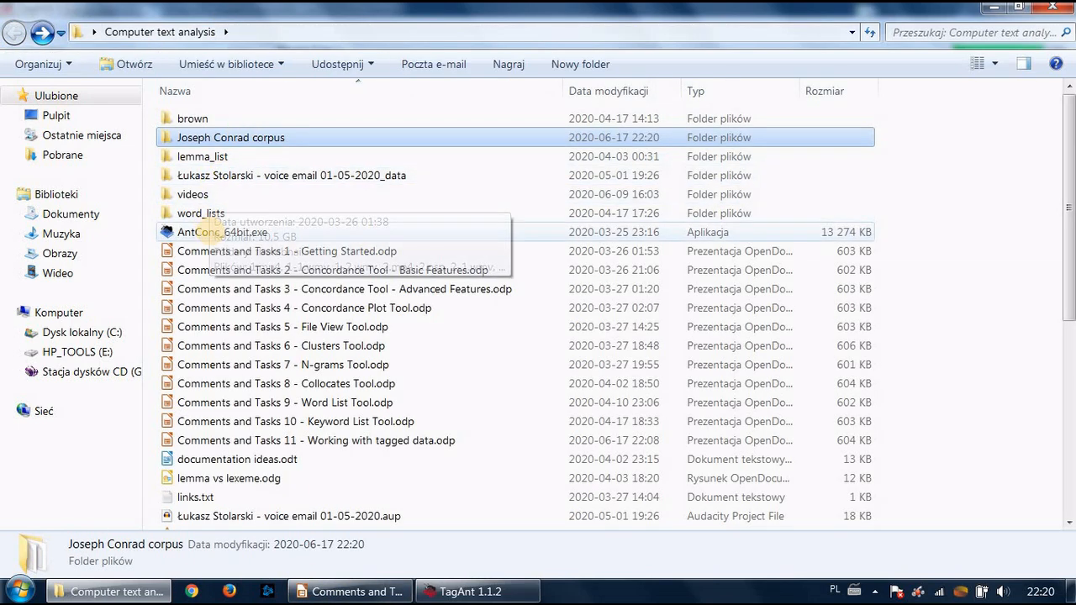
double_click(201, 232)
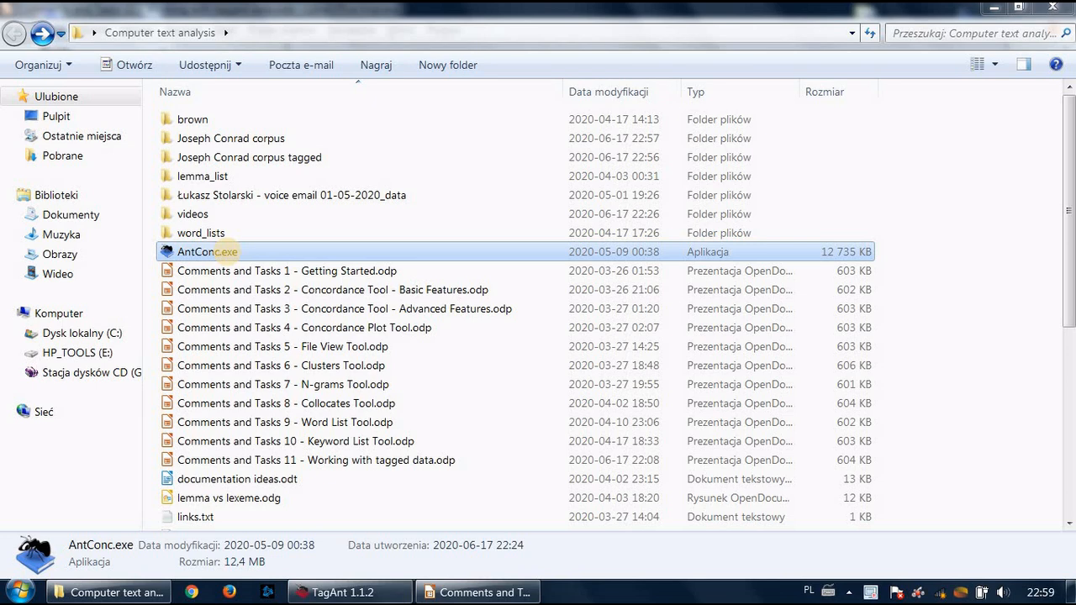
double_click(227, 252)
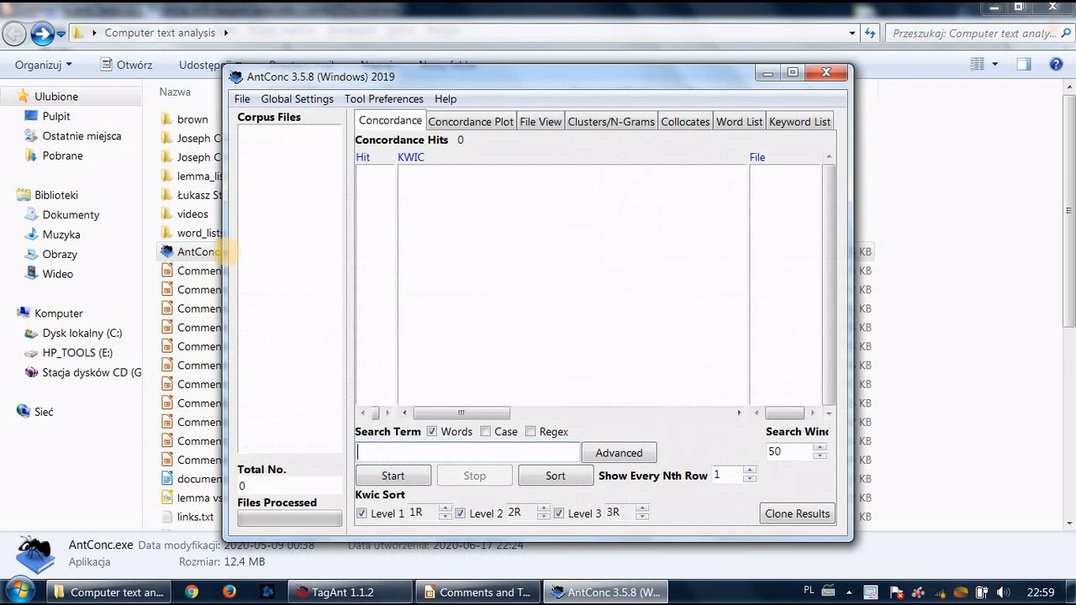
click(794, 73)
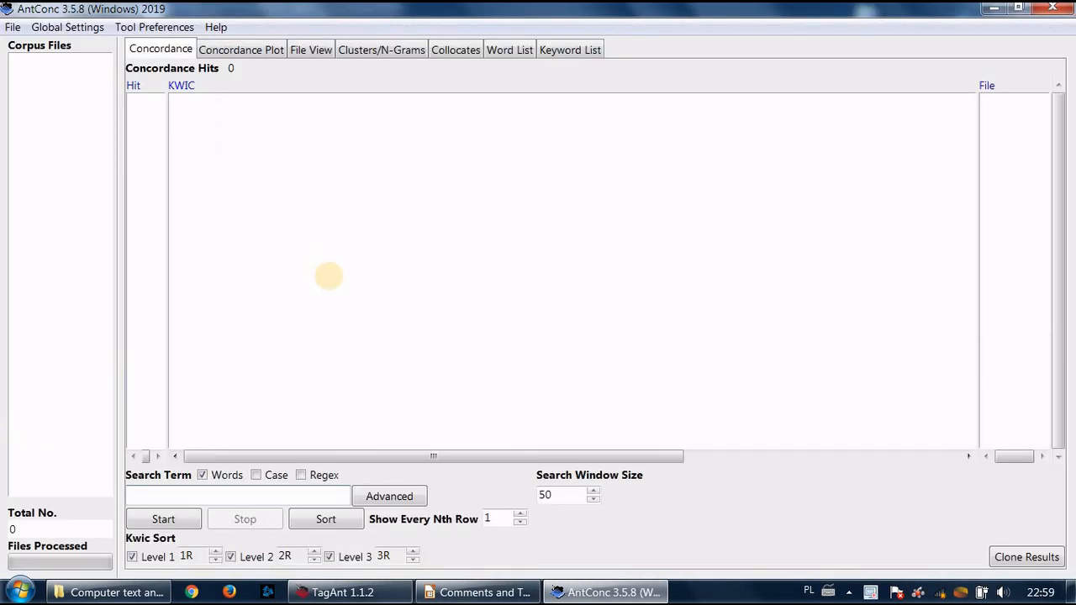
Open Heart of Darkness_tagged.txt as a corpus file in AntConc and display its text in File View.
click(12, 27)
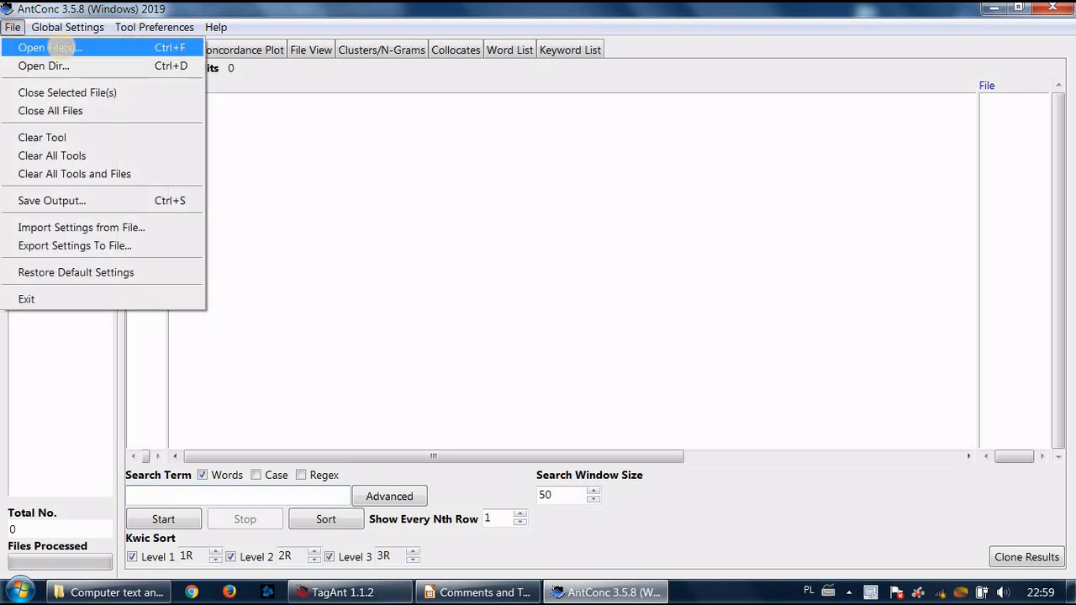
click(63, 48)
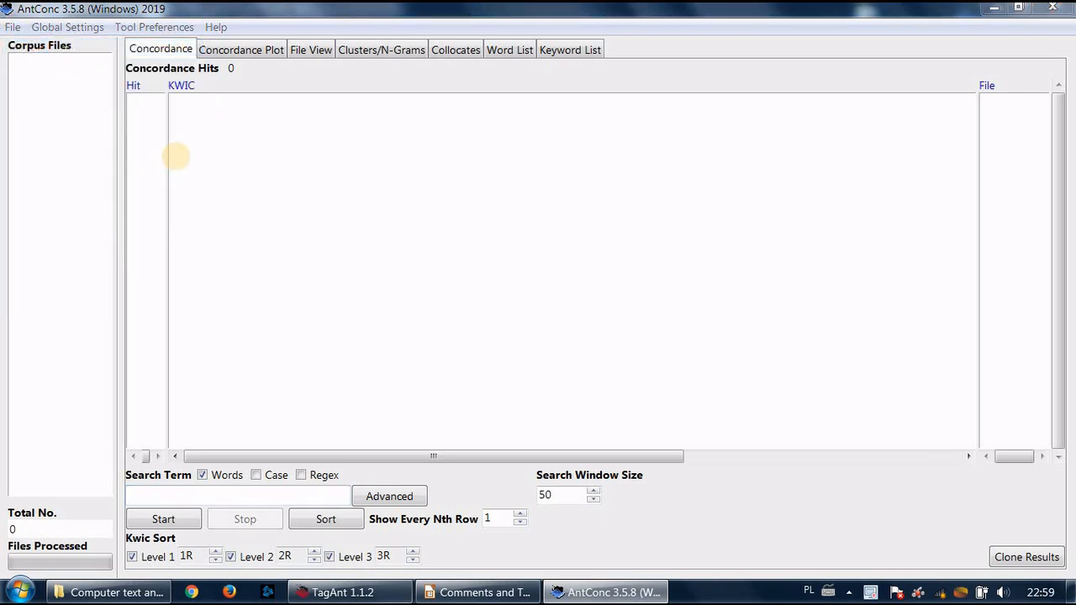
click(172, 139)
click(788, 327)
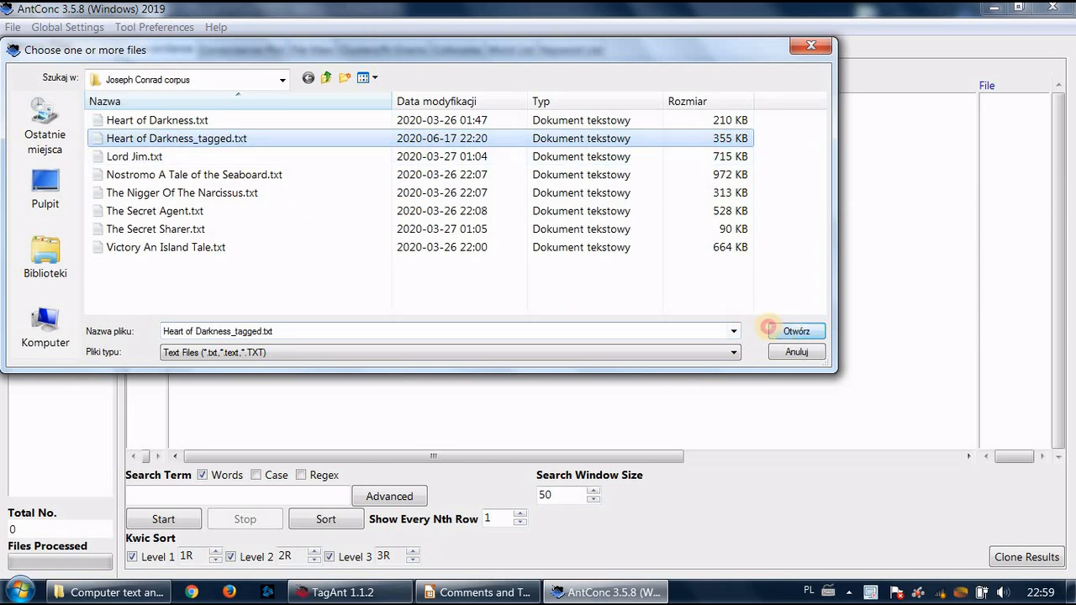
click(322, 50)
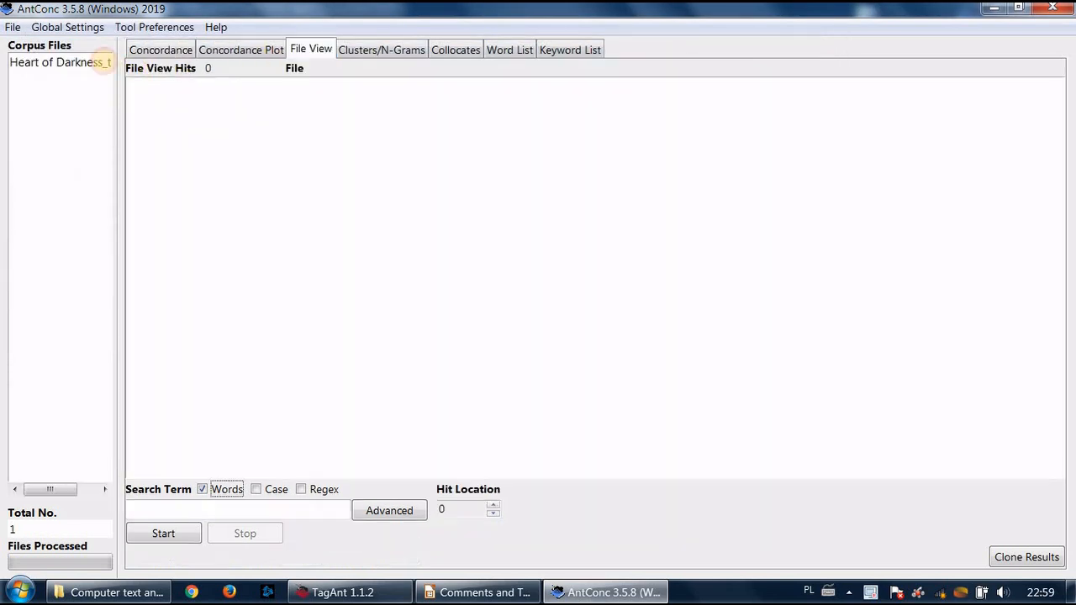
click(84, 62)
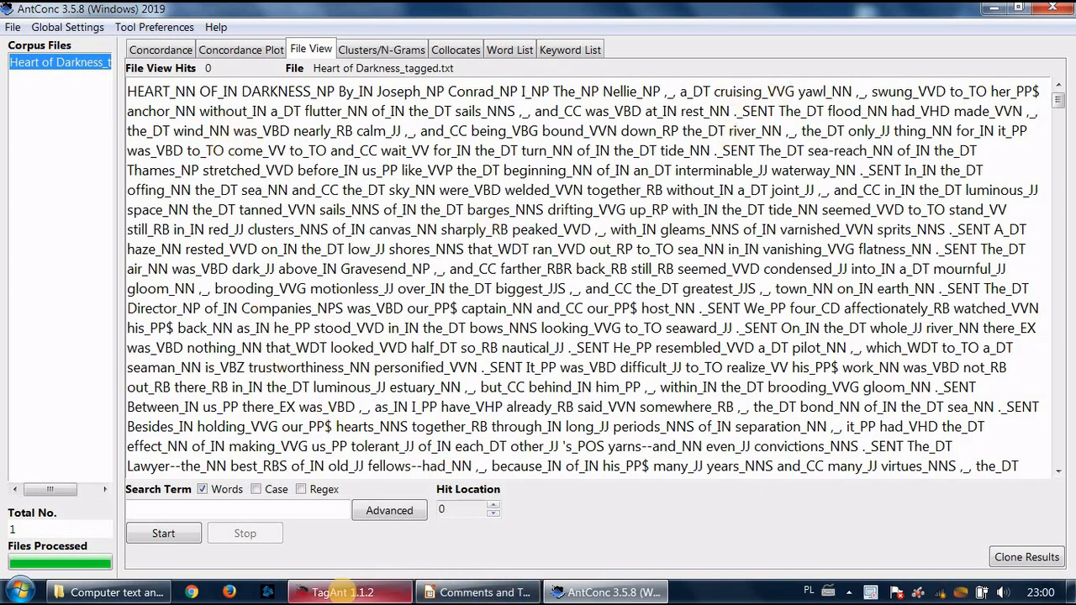
Switch to TagAnt and load the six corpus texts from Lord Jim.txt through Victory An Island Tale.txt as input files.
click(378, 588)
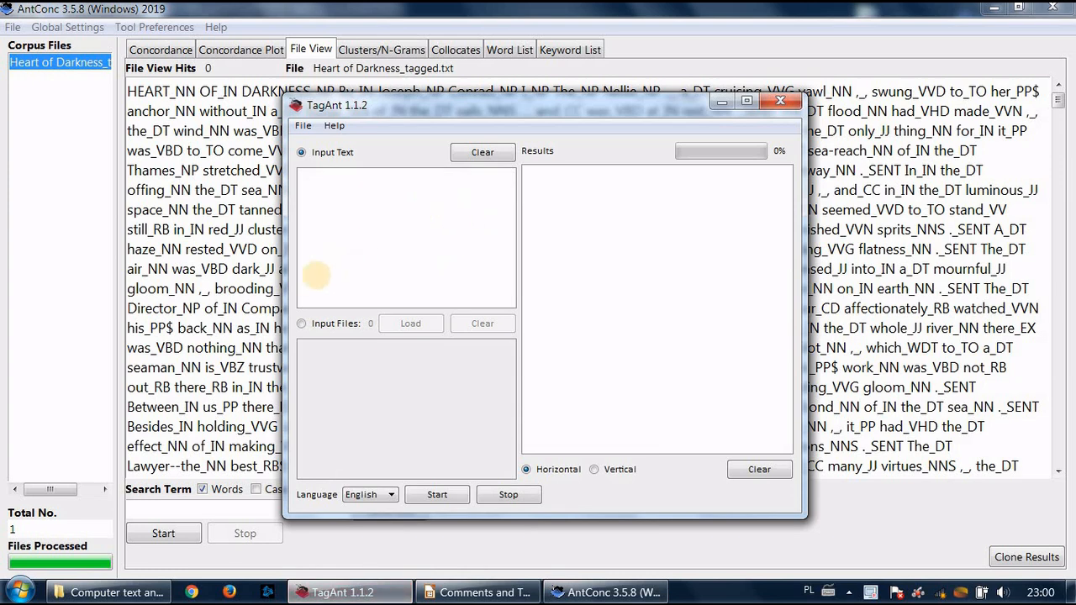
click(300, 323)
click(411, 323)
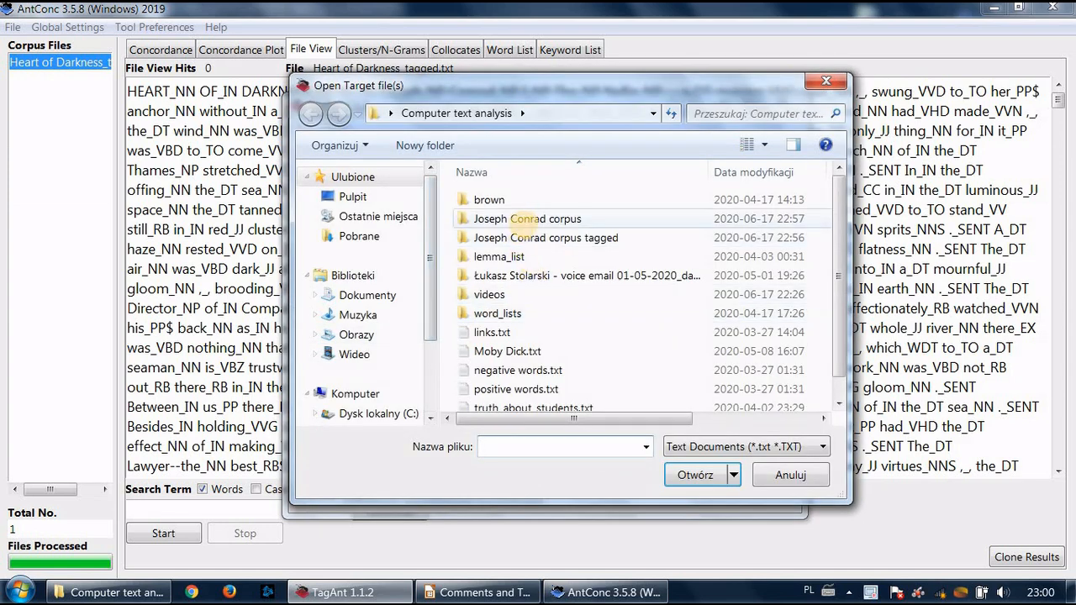
double_click(527, 218)
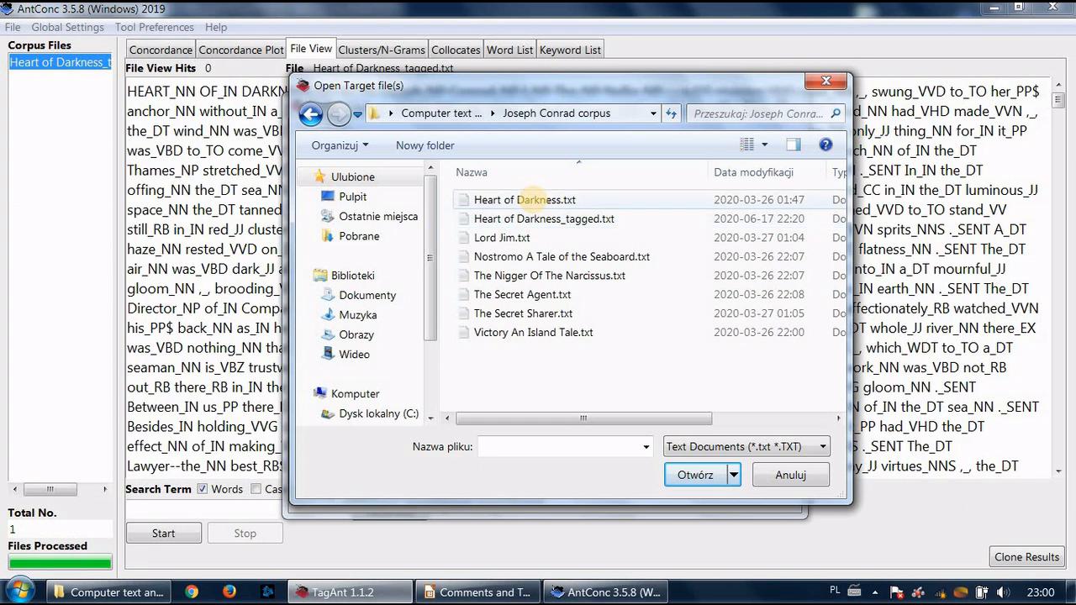
click(516, 235)
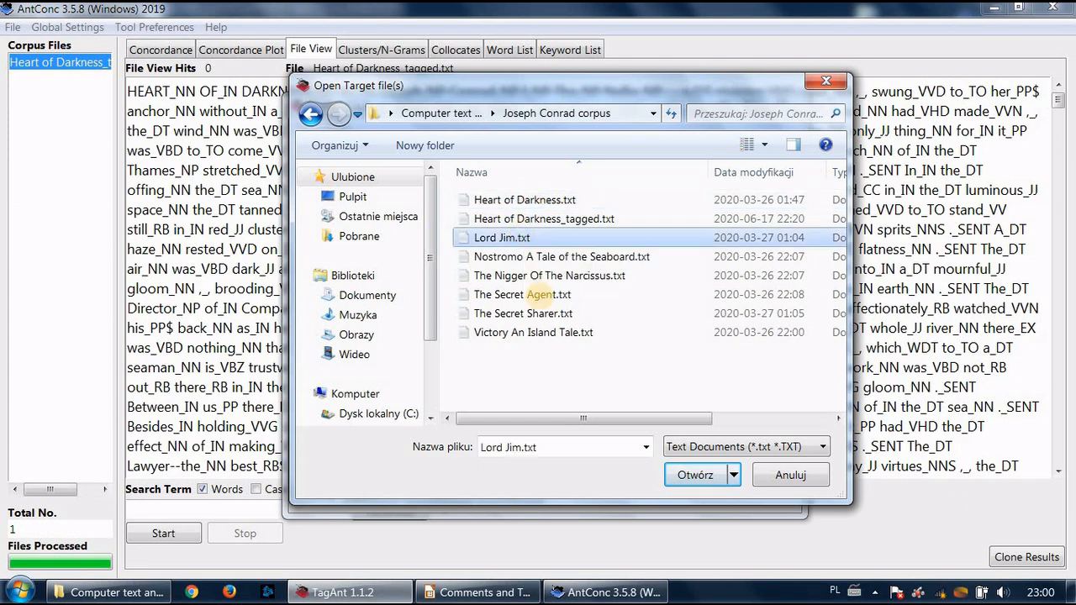
shift+click(538, 332)
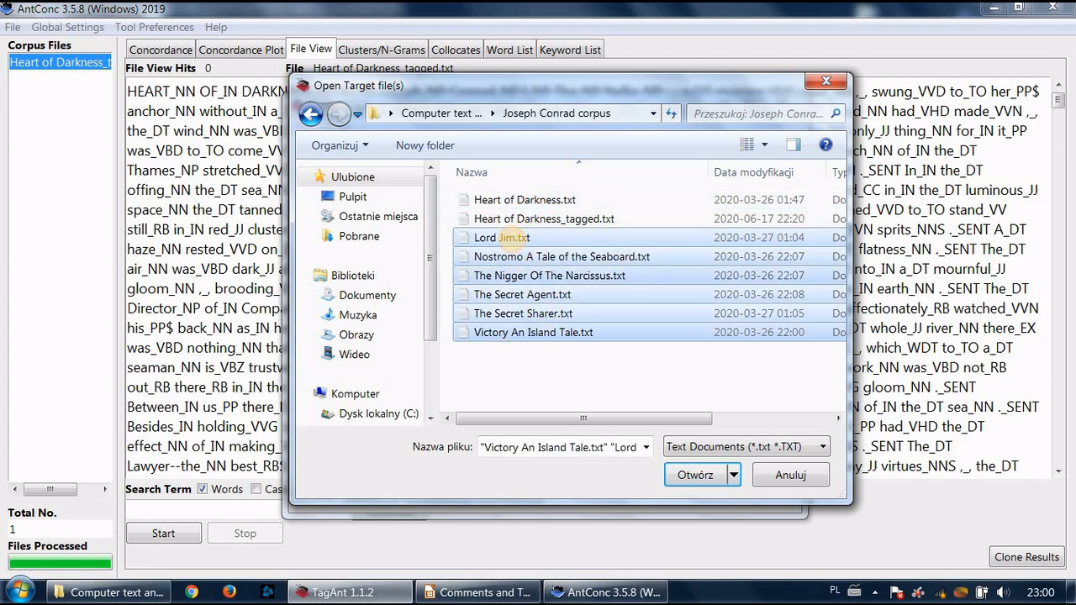
click(688, 473)
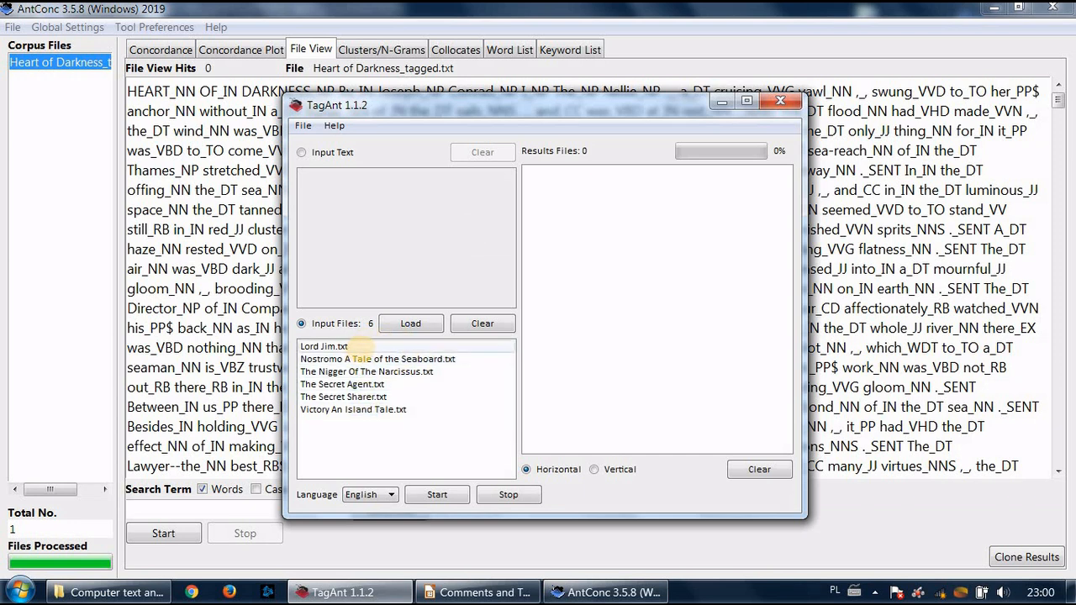
Try to tag the six loaded texts, maximize the TagAnt window, and close the program.
click(436, 495)
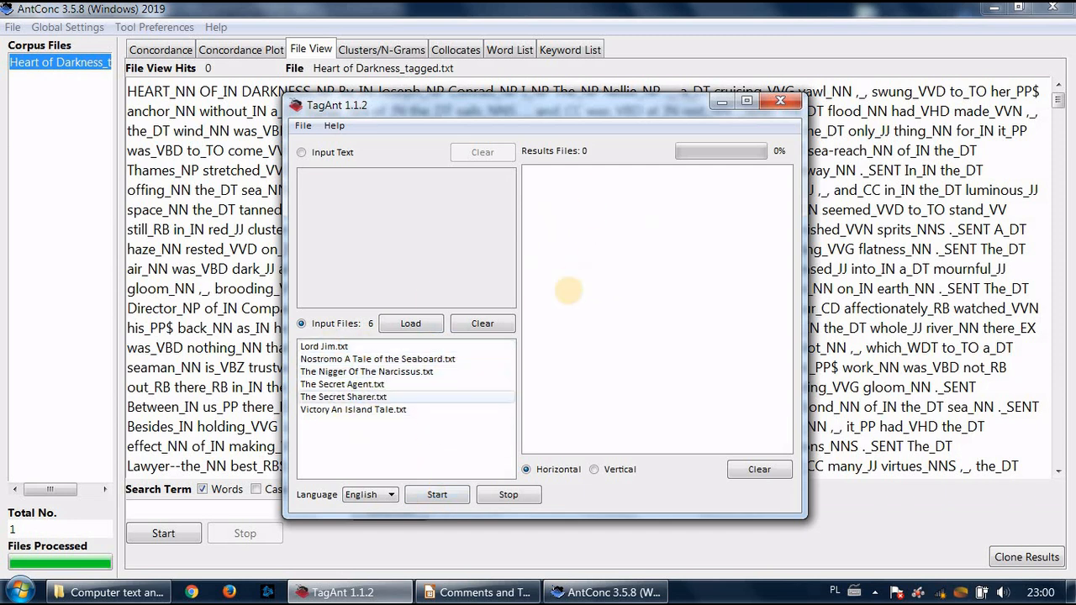
click(747, 101)
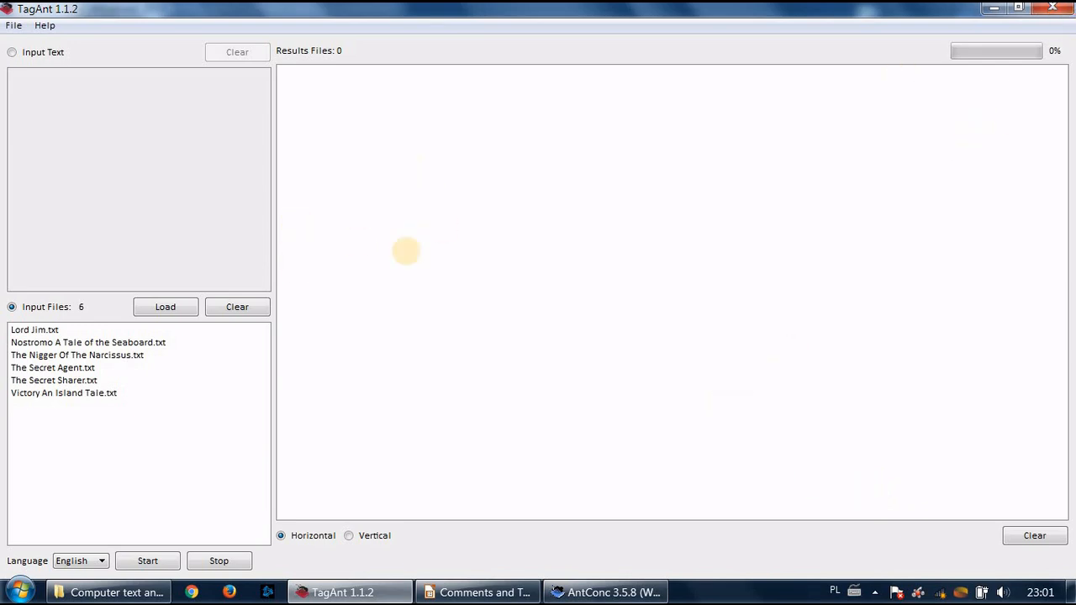
click(1052, 7)
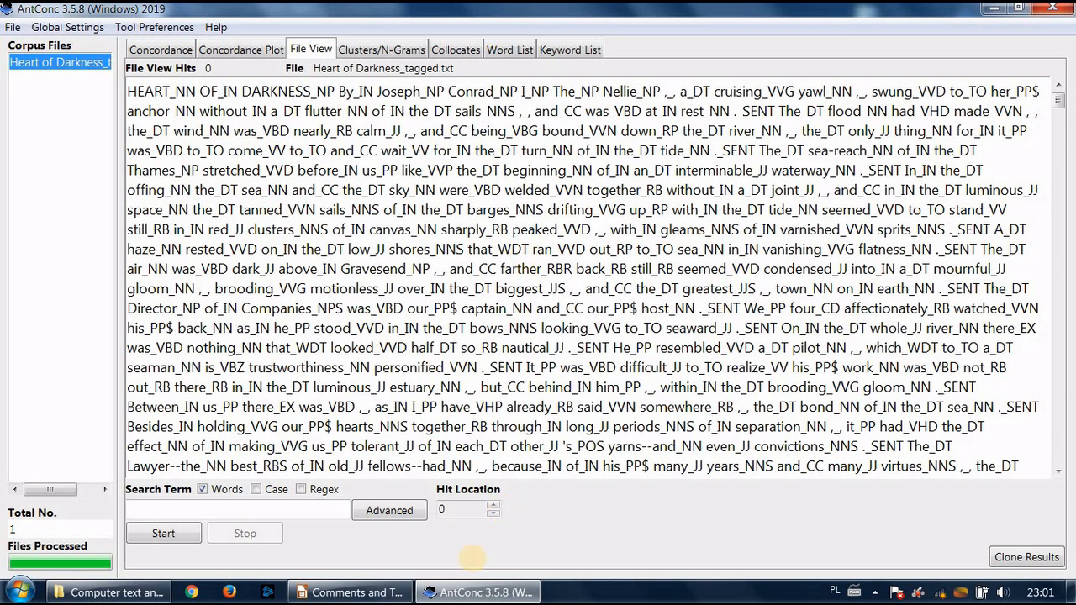
Switch to the file manager, open the Joseph Conrad corpus folder, and select Heart of Darkness_tagged.txt.
click(109, 592)
double_click(267, 139)
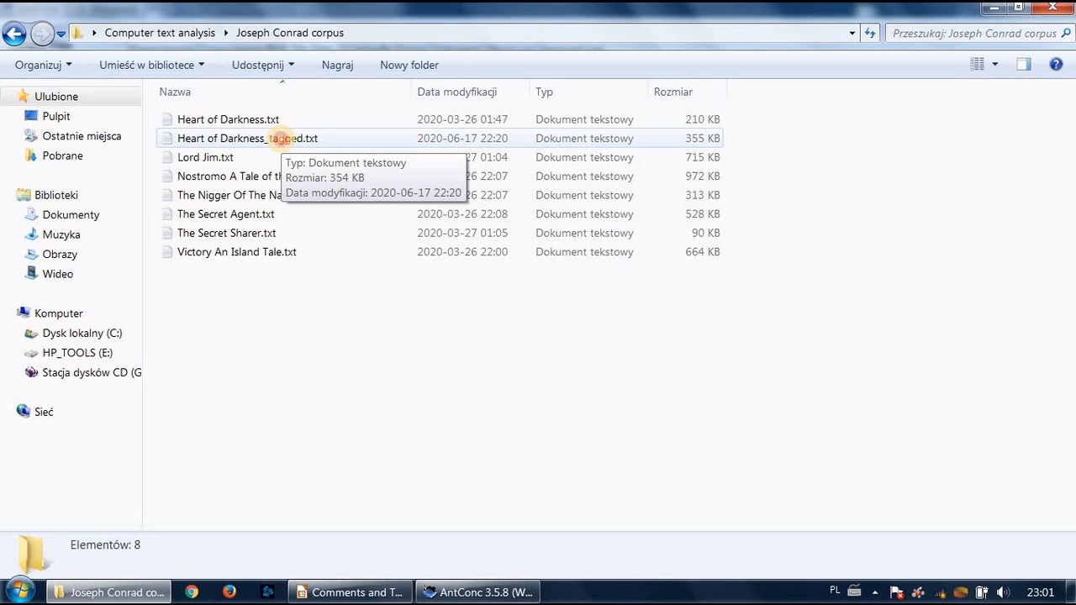
click(280, 138)
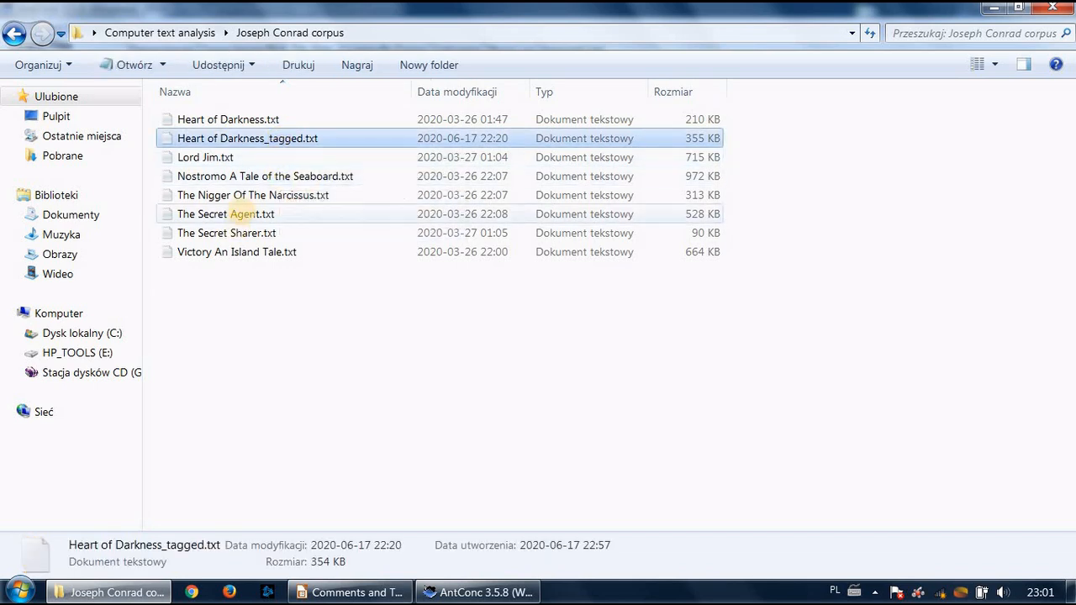
View the contents of the Joseph Conrad corpus tagged folder in the file manager and switch back to AntConc.
key(BackSpace)
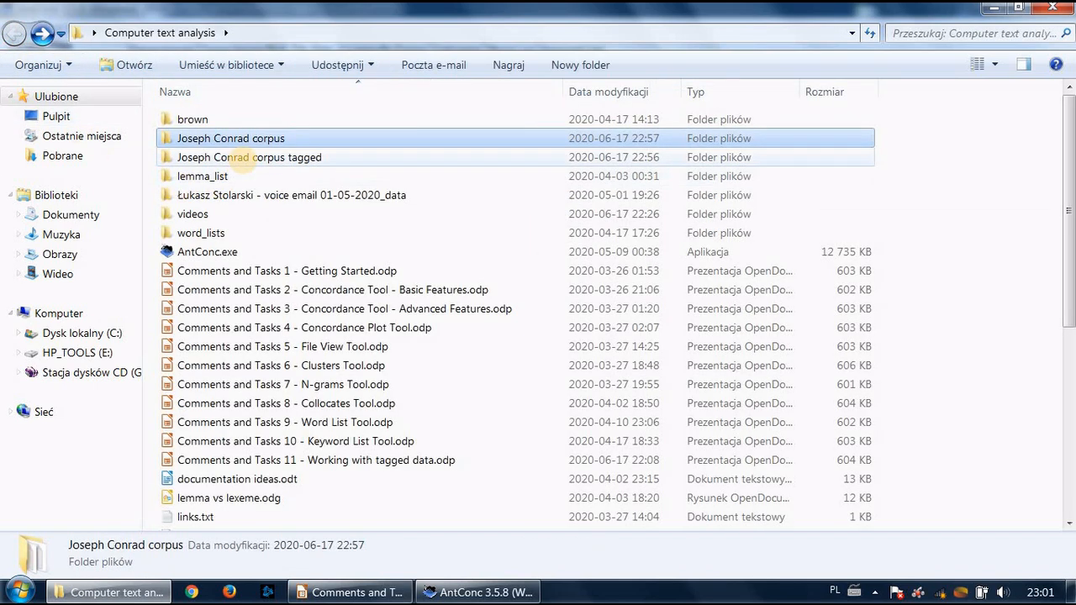
double_click(239, 157)
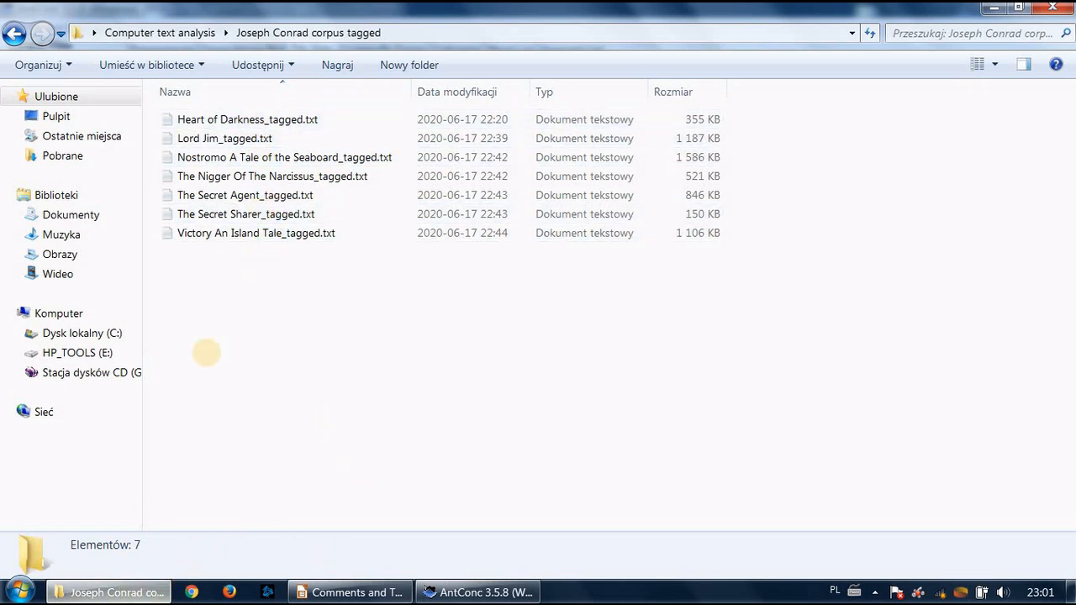
click(475, 591)
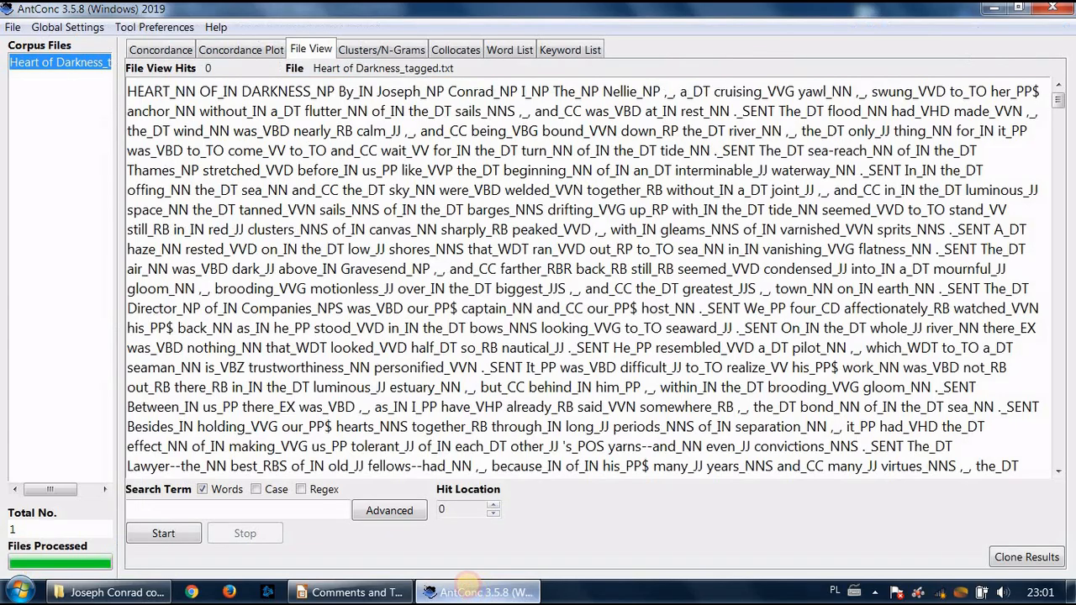
Add the six files from Lord Jim_tagged.txt through Victory An Island Tale_tagged.txt in the Joseph Conrad corpus tagged folder as corpus files.
click(13, 27)
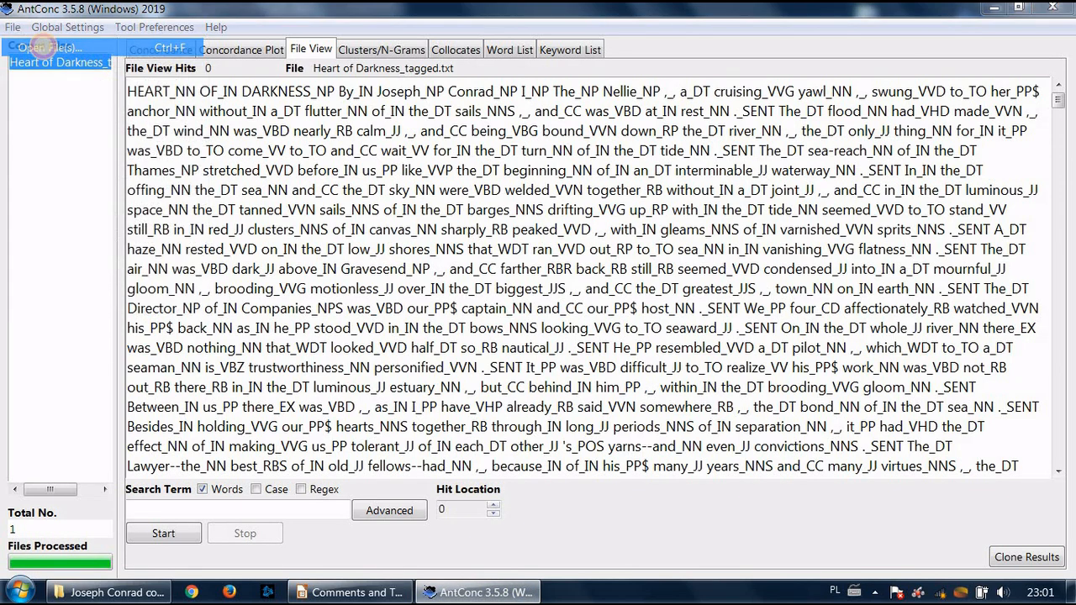
click(44, 47)
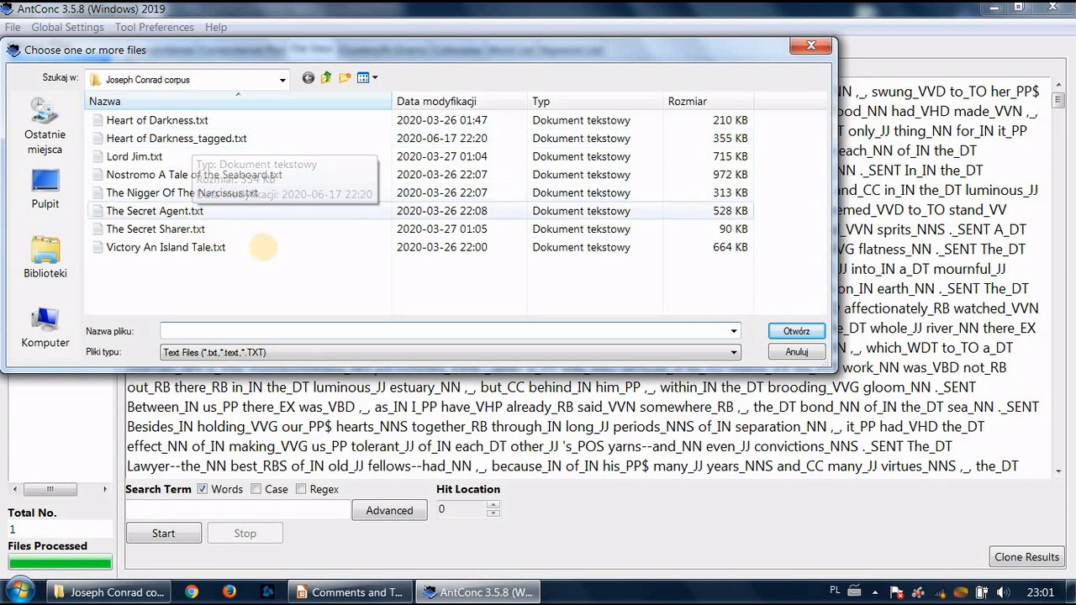
click(307, 77)
click(195, 157)
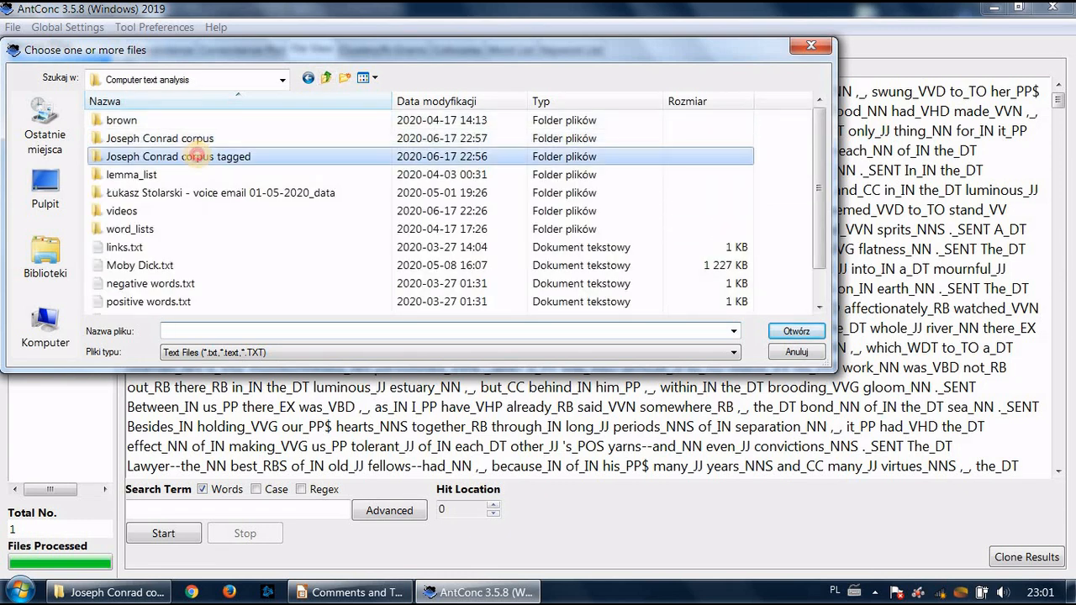
double_click(195, 156)
click(180, 138)
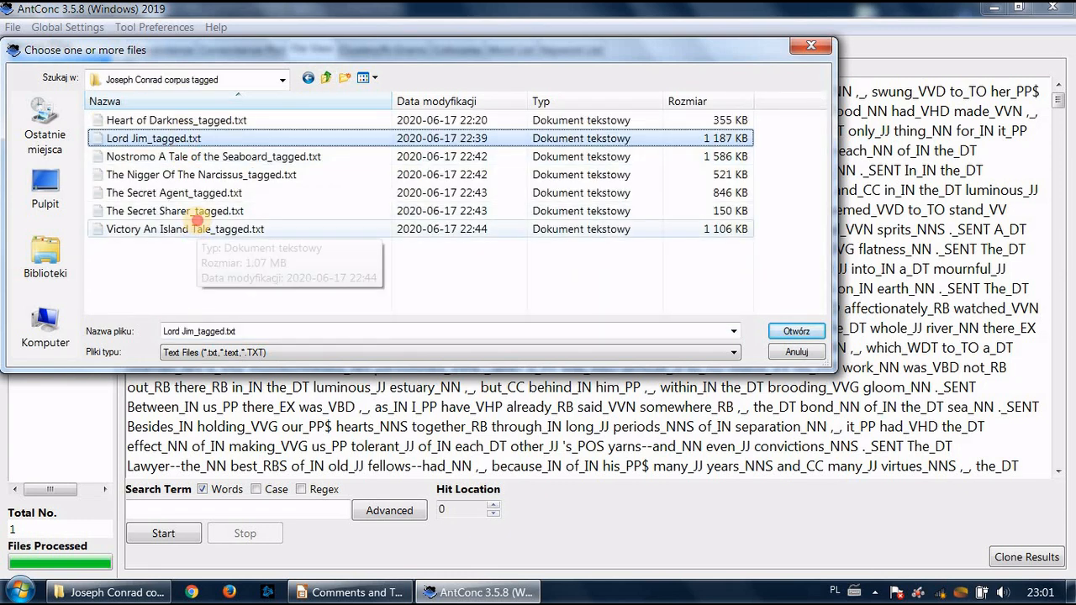
shift+click(195, 227)
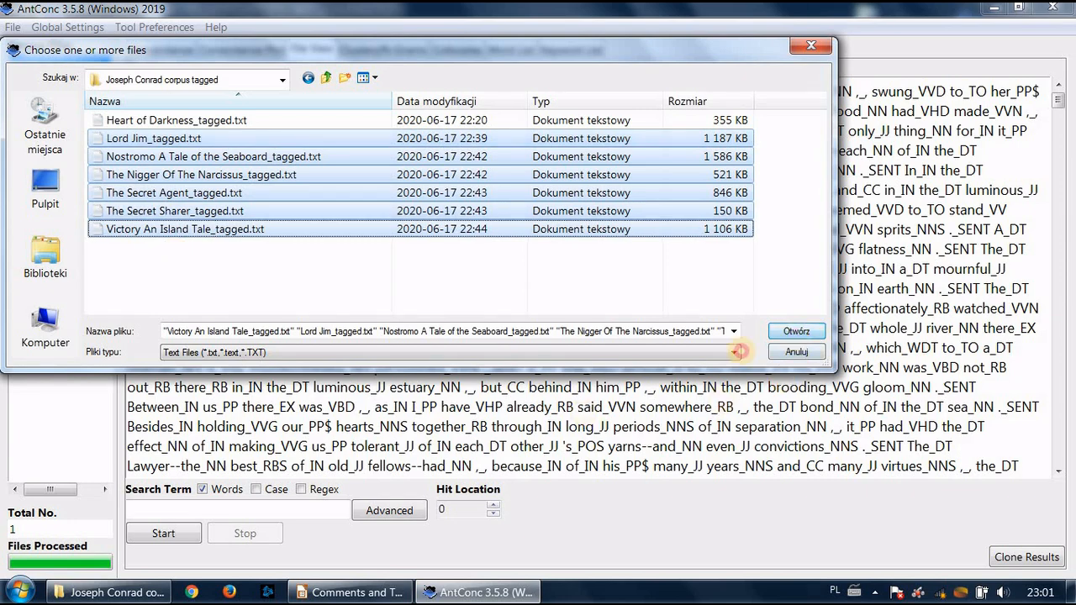
click(796, 331)
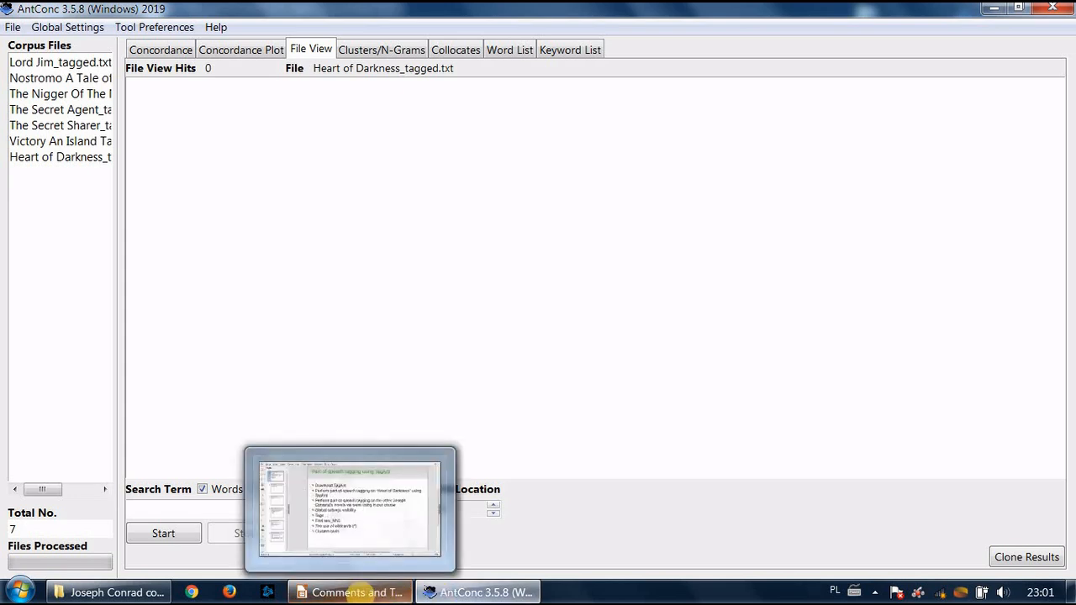
Check the task list in the Impress presentation, return to AntConc, and display Lord Jim_tagged.txt in File View.
click(379, 592)
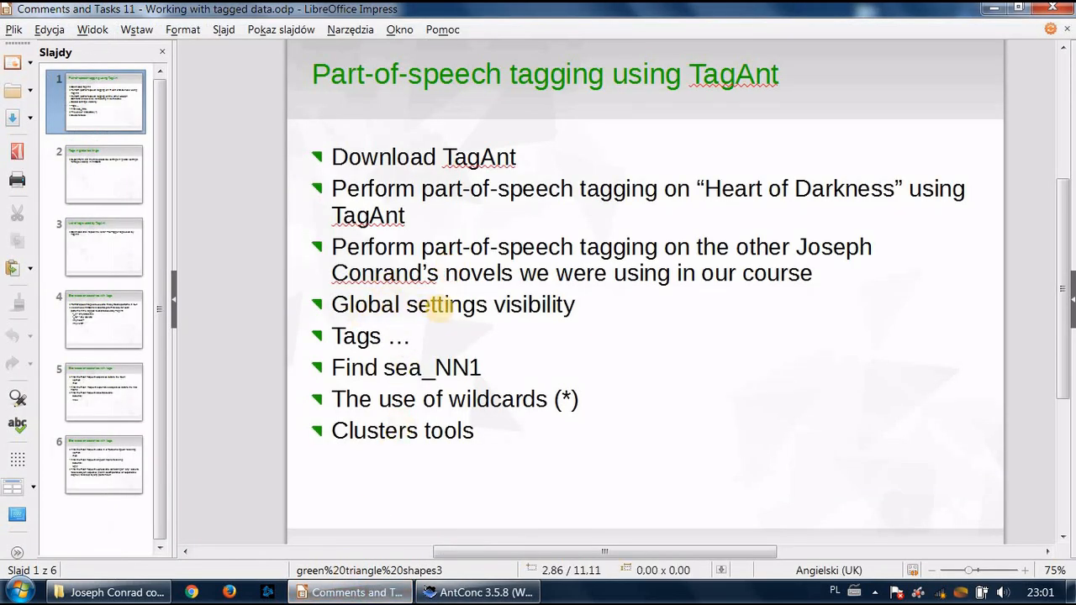
click(484, 592)
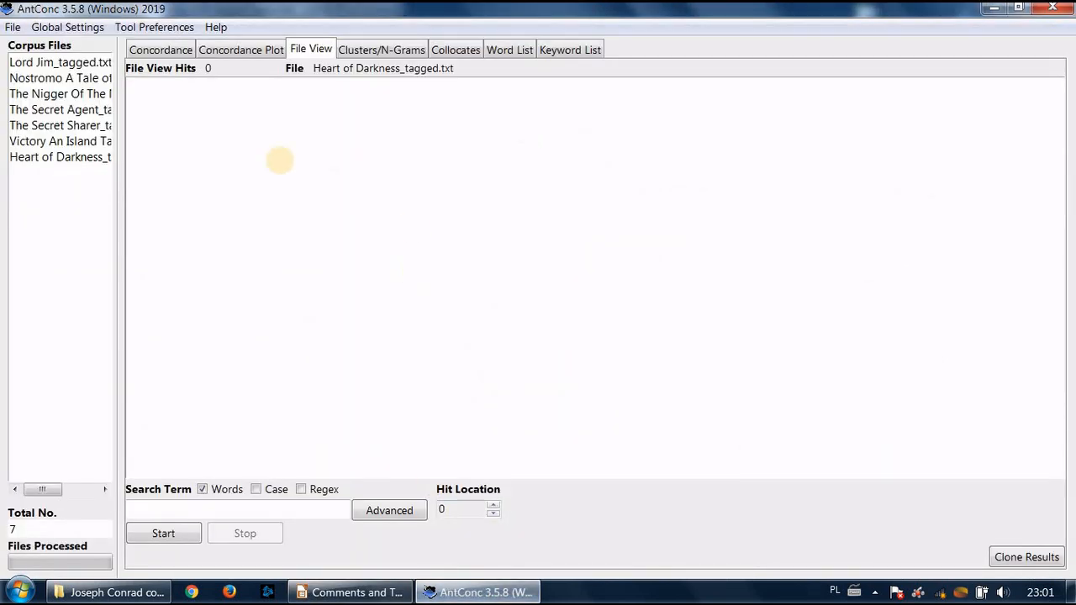
click(70, 63)
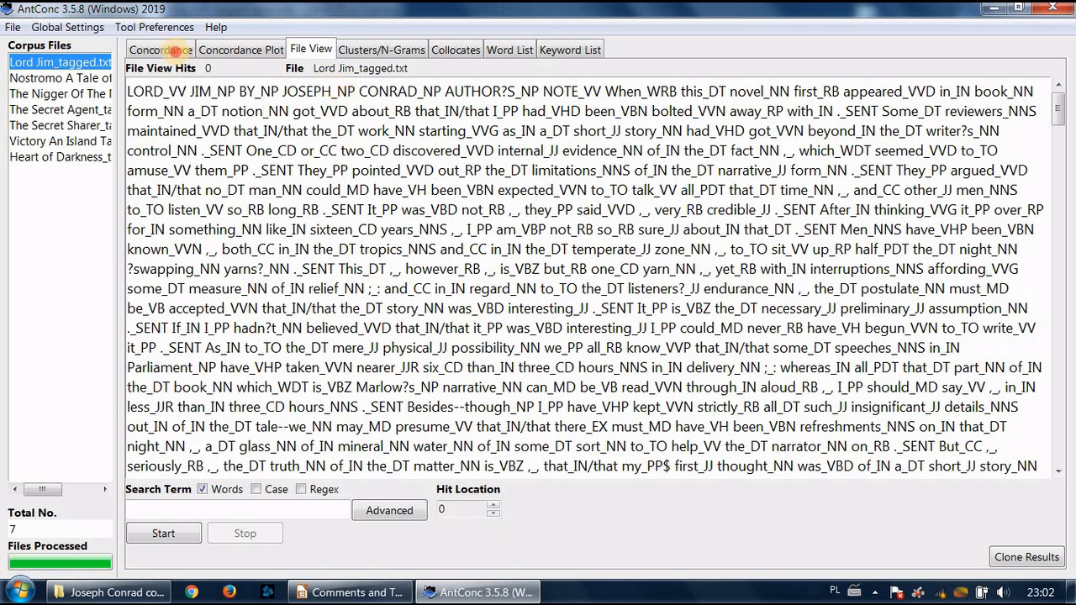
Search the tagged corpus for credible_JJ with the Concordance tool and examine the tagged context around the hits.
click(163, 50)
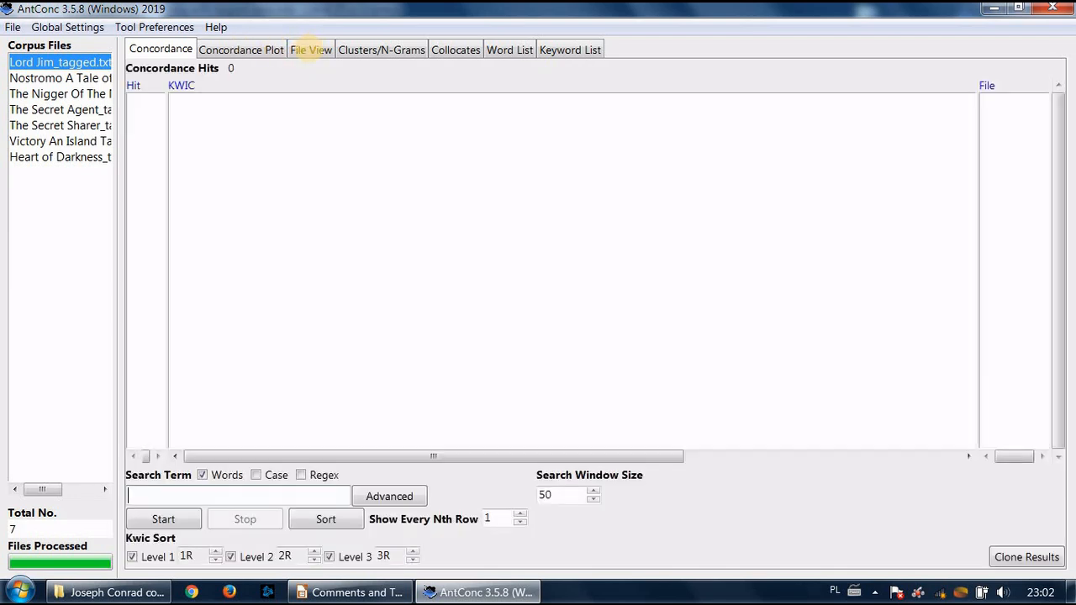
click(311, 49)
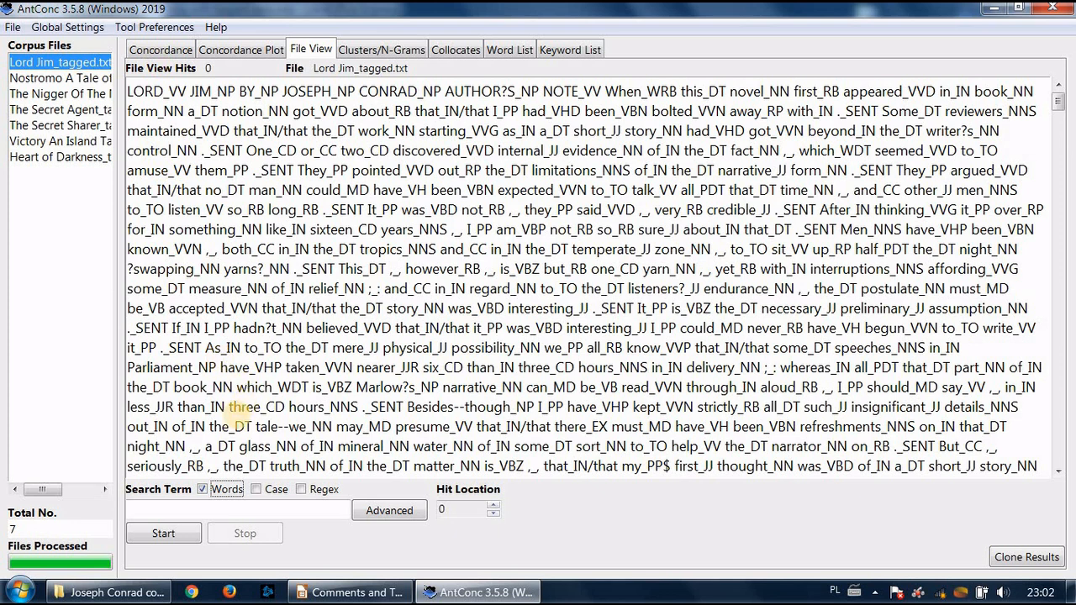
key(F1)
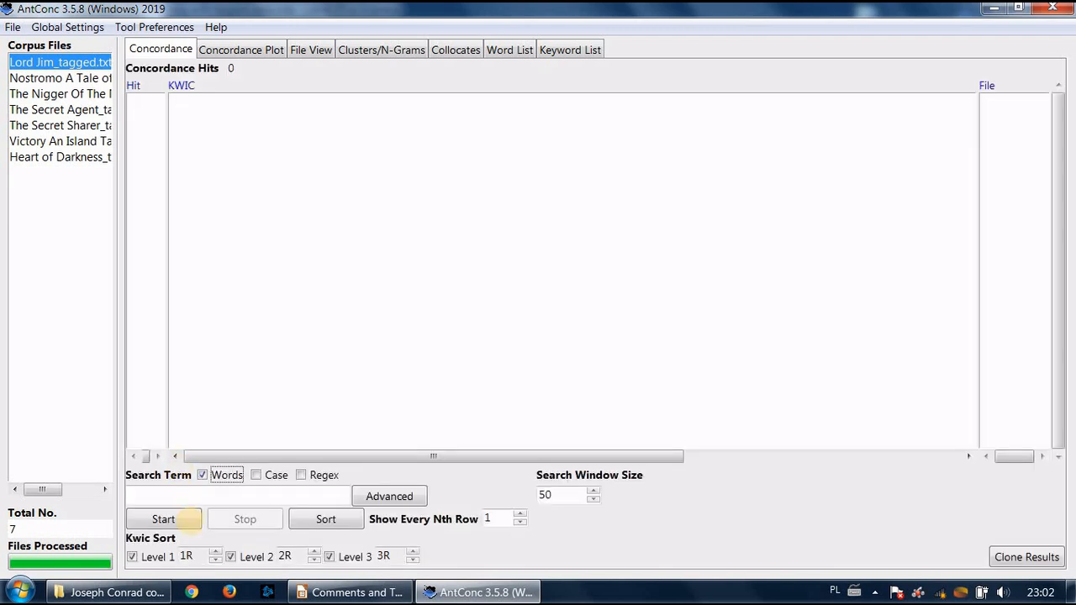
click(172, 494)
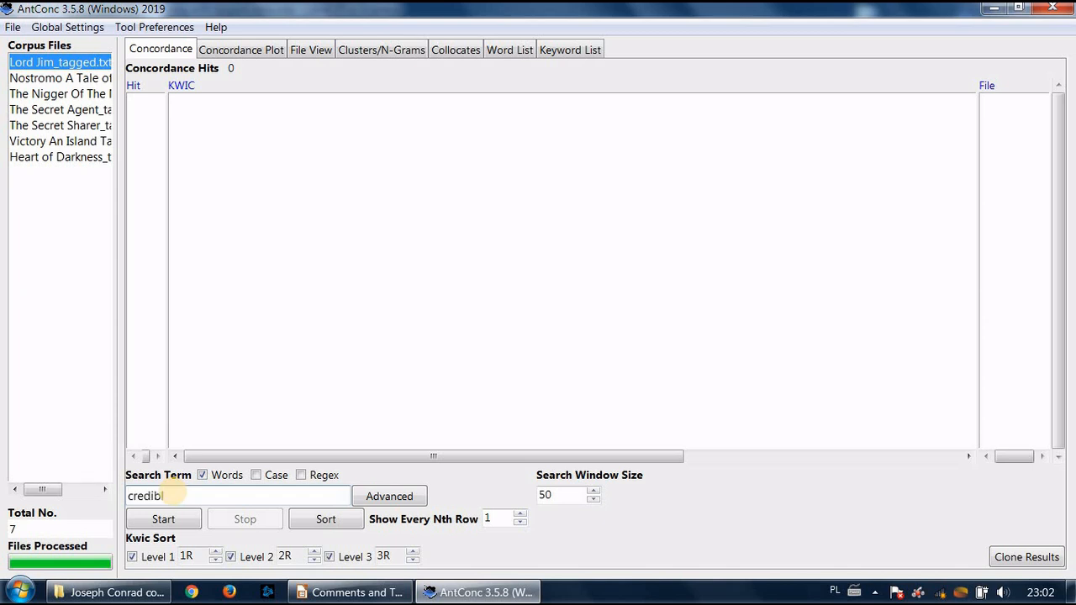
text(credible_JJ)
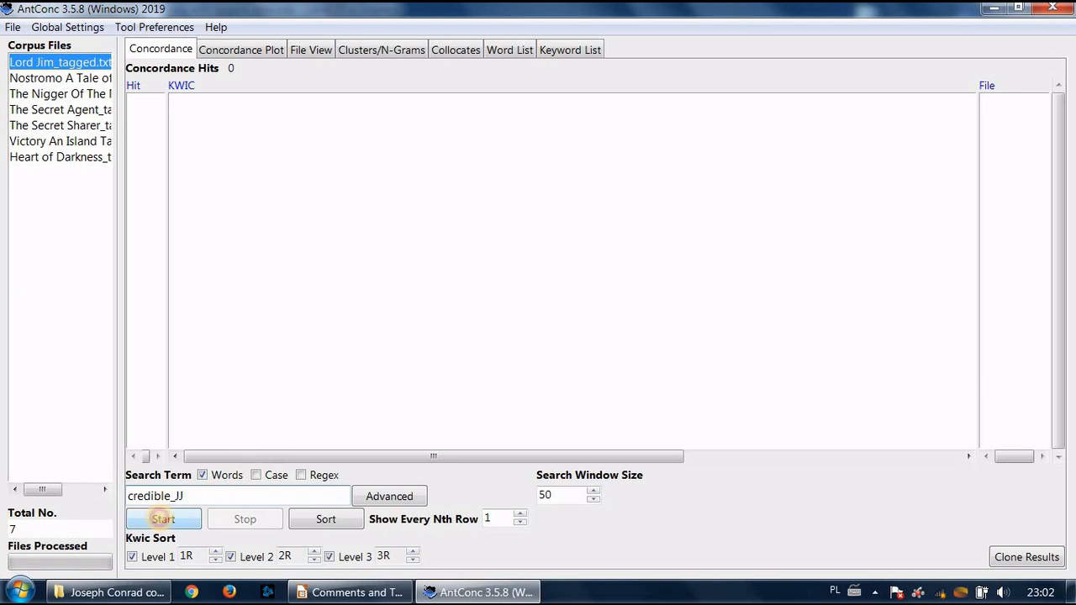
click(163, 518)
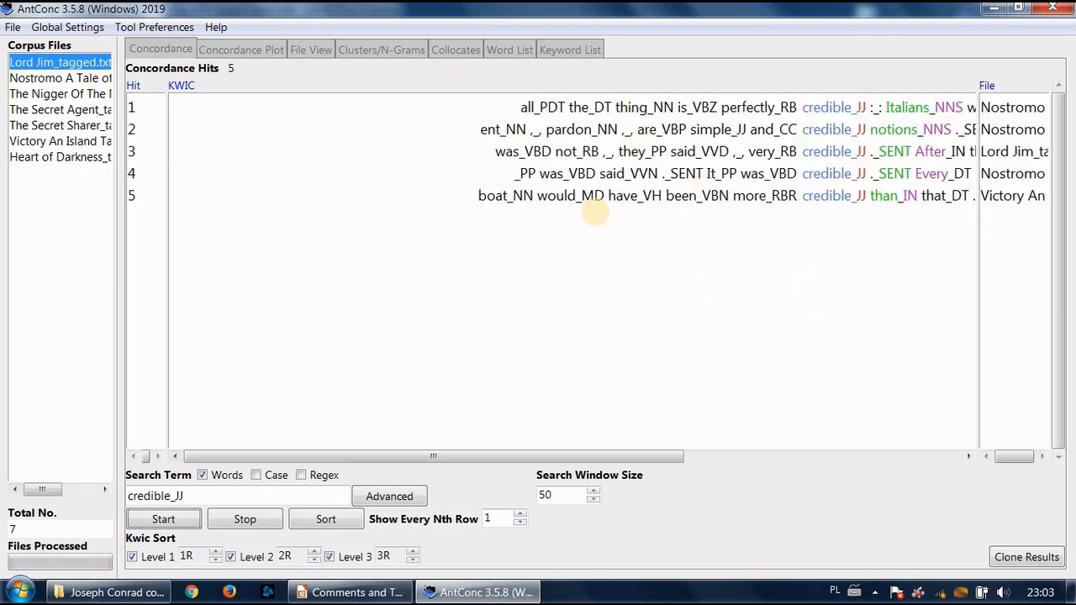
drag(577, 453, 653, 455)
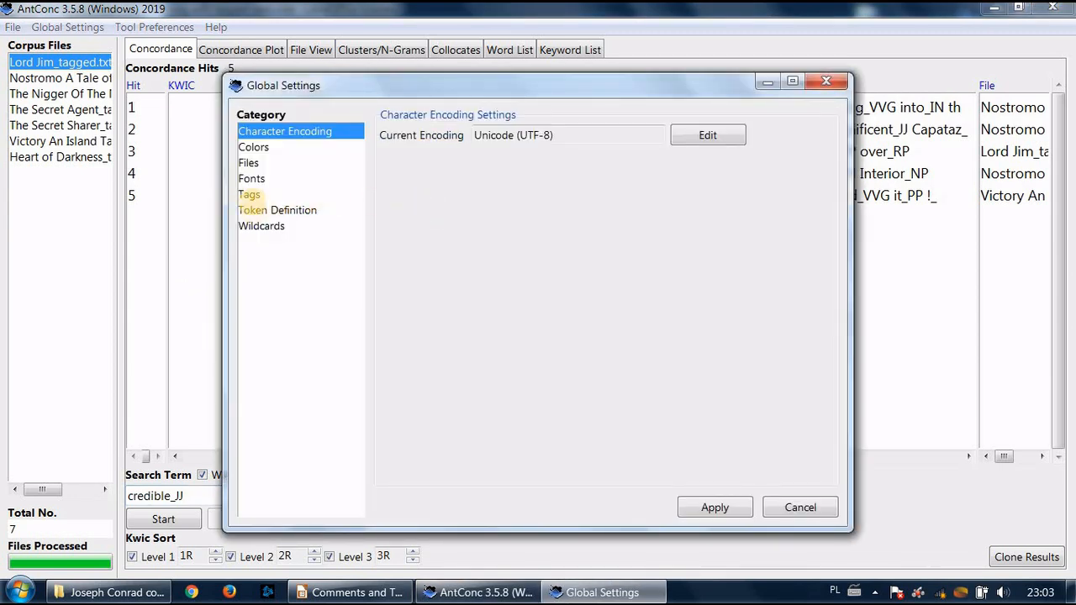
Set the global tag settings to Hide tags and apply the change.
click(250, 194)
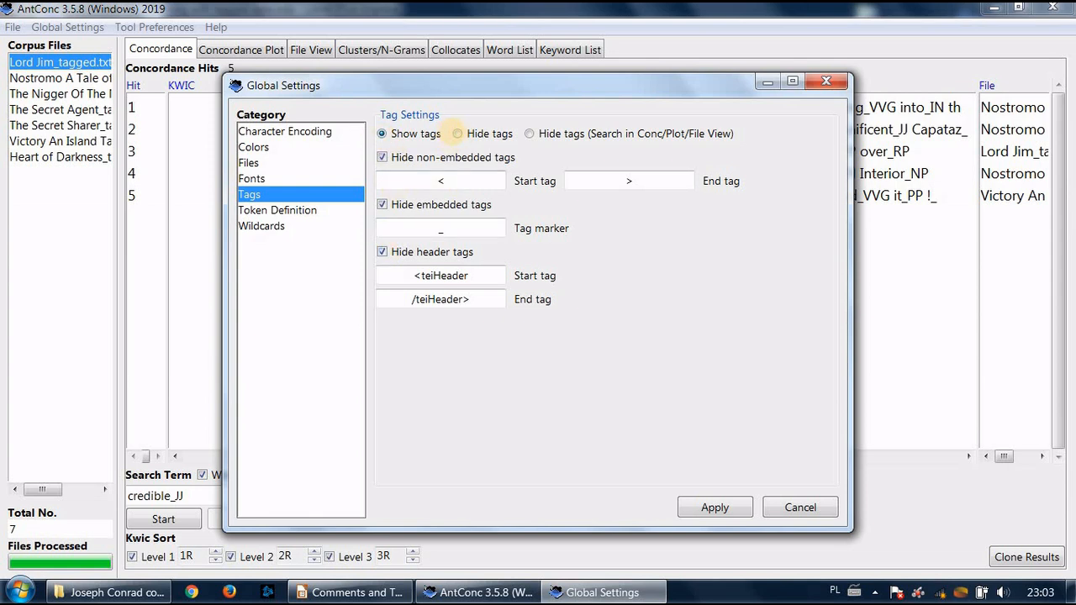
click(455, 133)
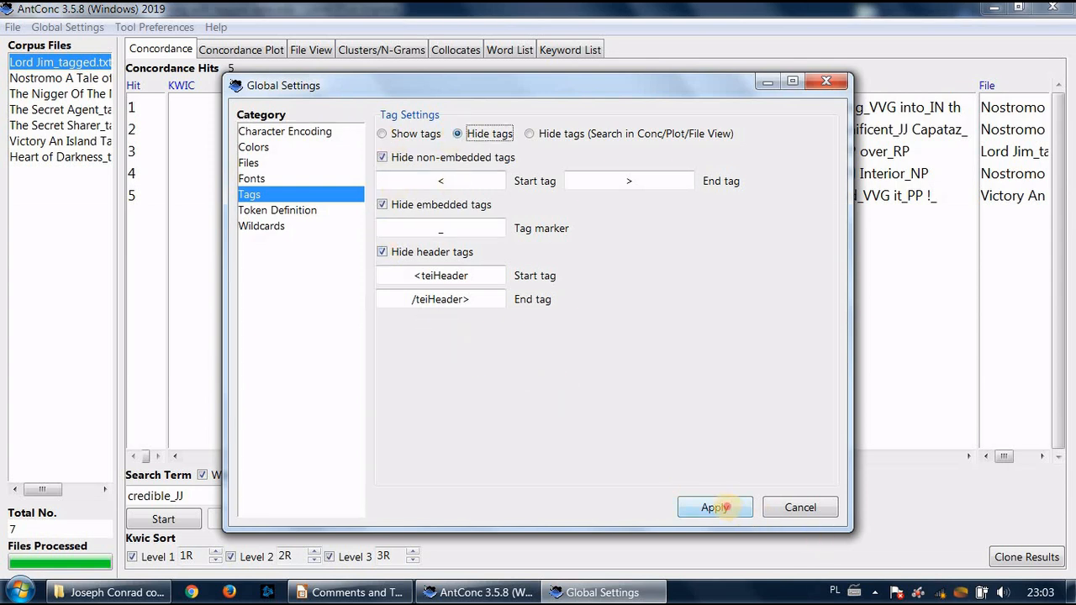
click(715, 507)
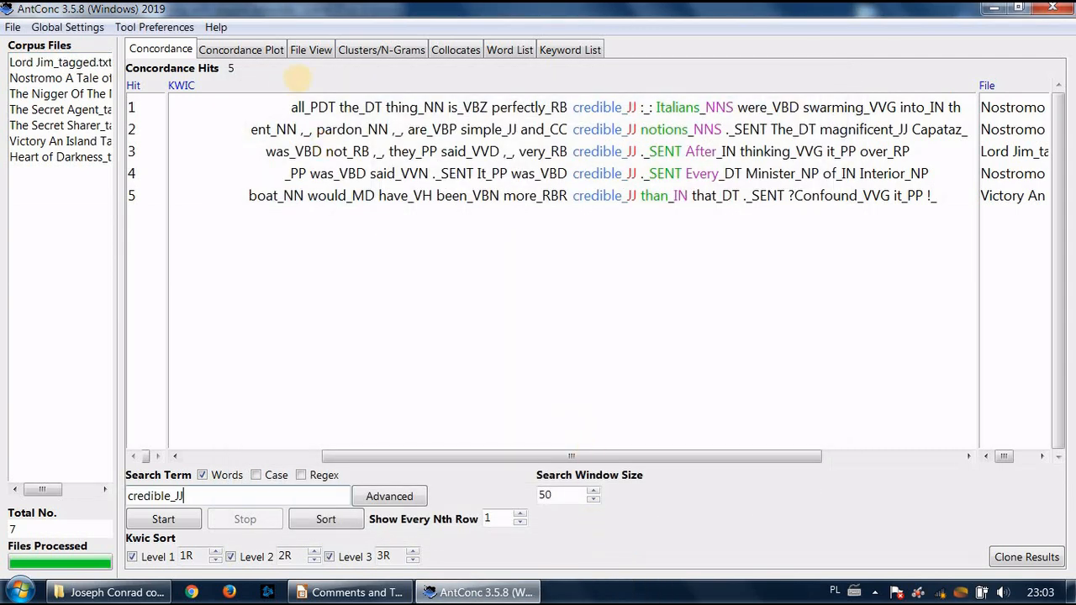
Reload Lord Jim_tagged.txt in File View to read its text with the tags hidden.
click(311, 50)
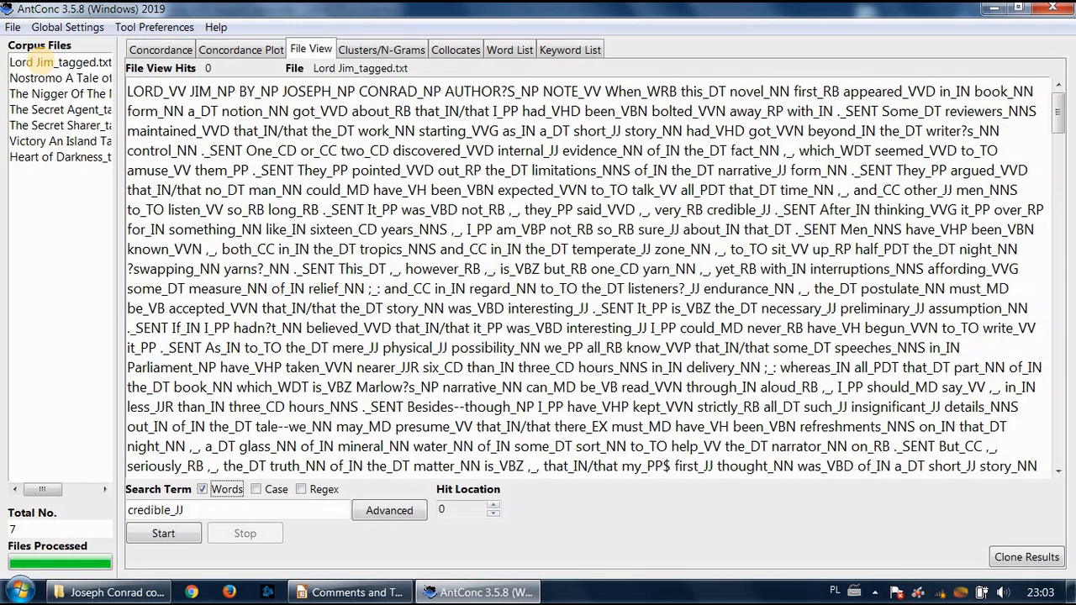
click(39, 62)
click(40, 62)
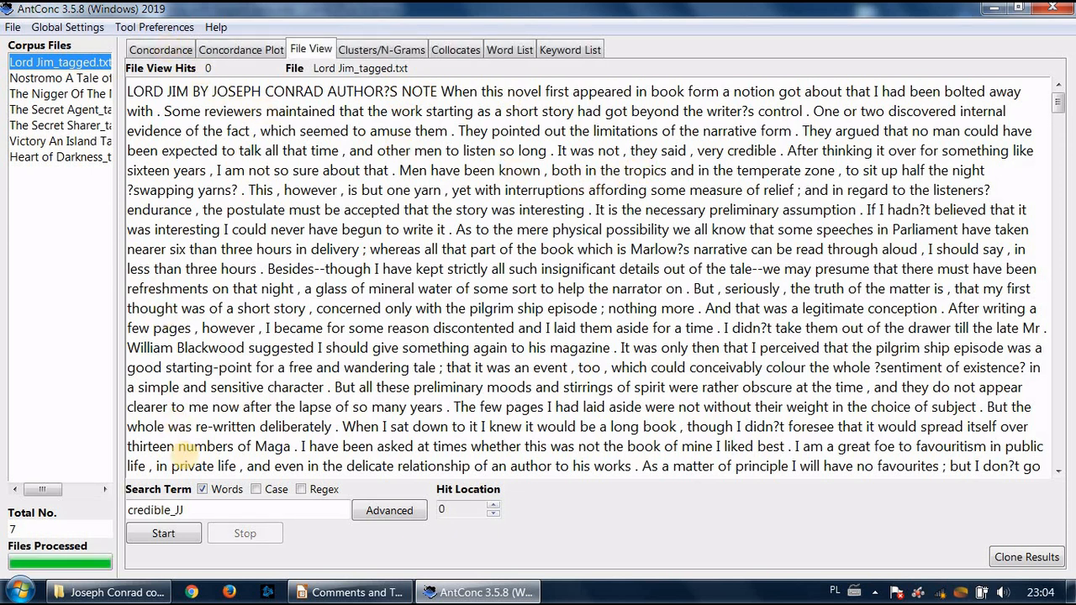
Run the Concordance search for credible_JJ again with tags hidden, and search for credible without its tag.
click(161, 50)
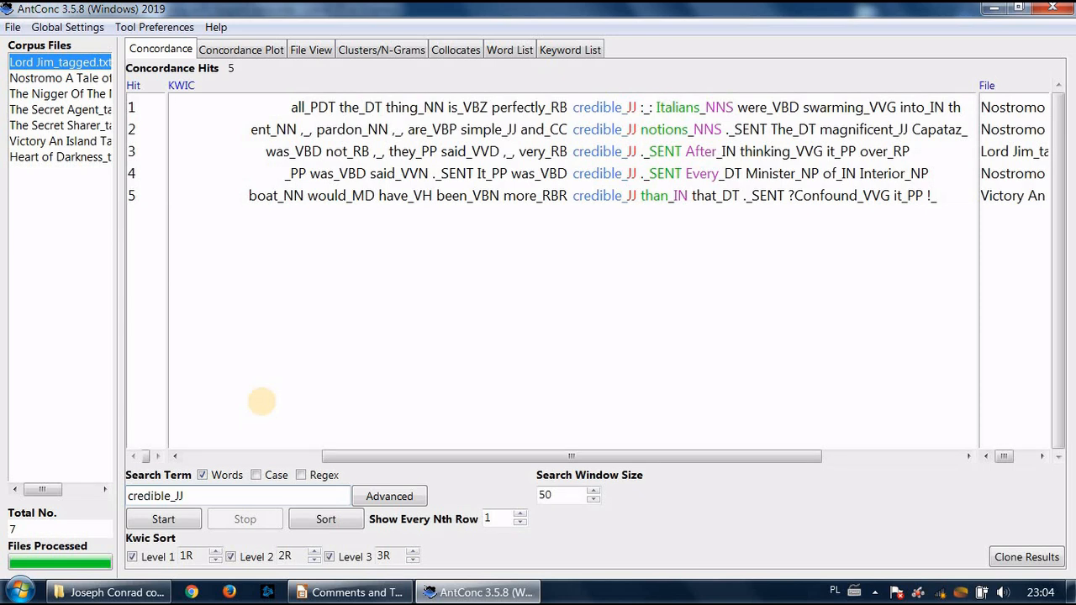
click(163, 519)
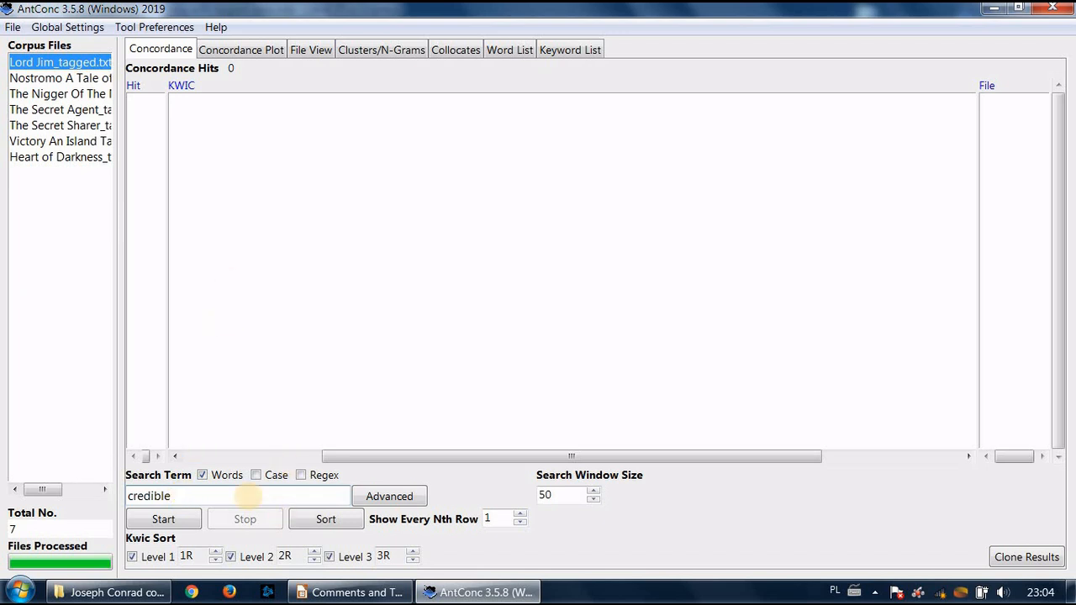
click(163, 519)
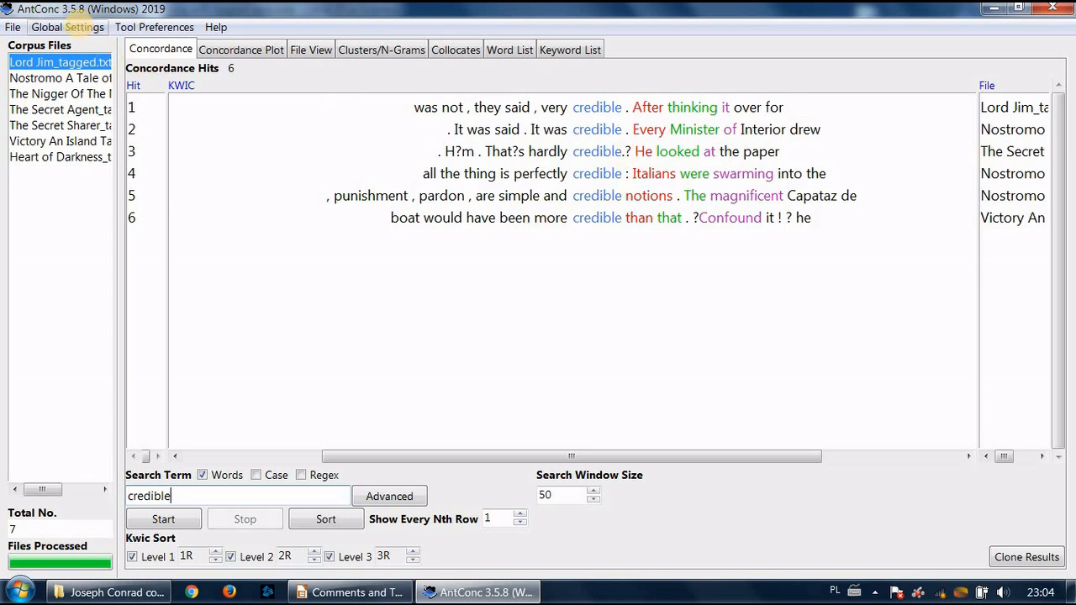
Set the global tag settings to Hide tags (Search in Conc/Plot/File View) and apply the change.
click(84, 27)
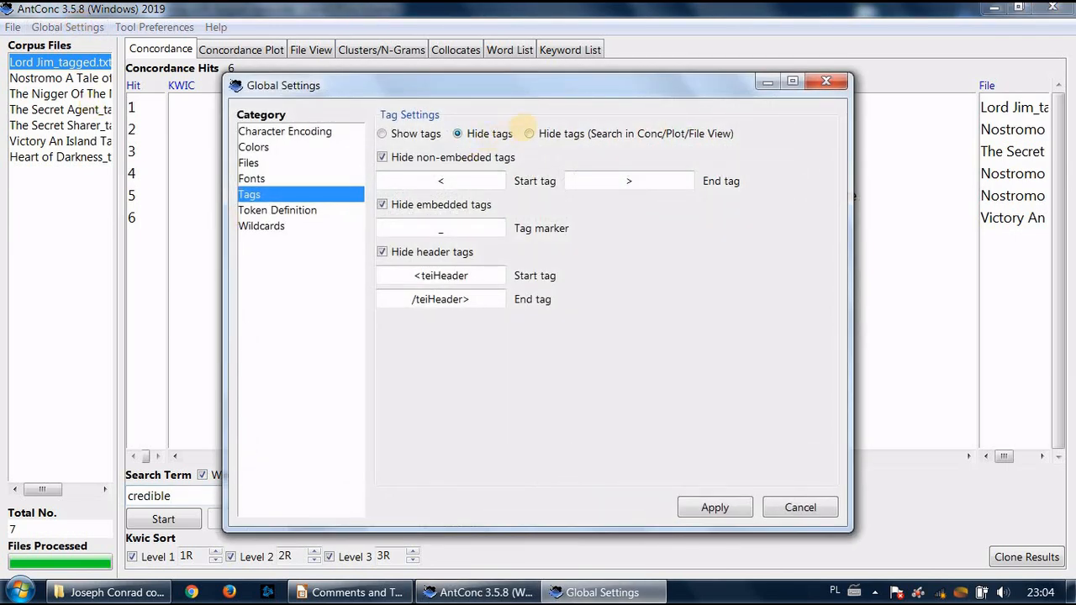
click(531, 133)
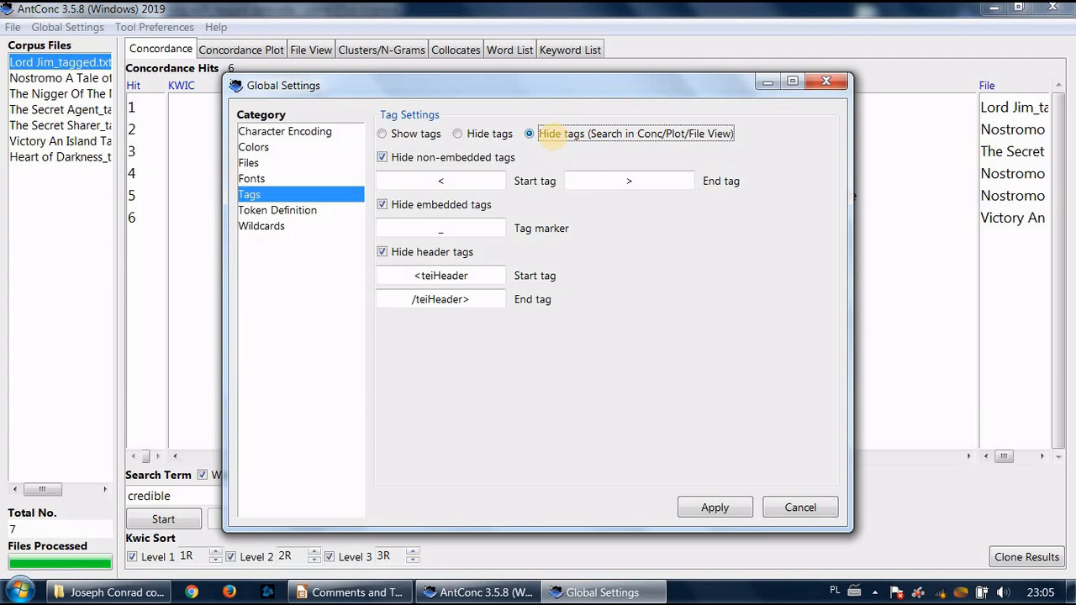
click(716, 513)
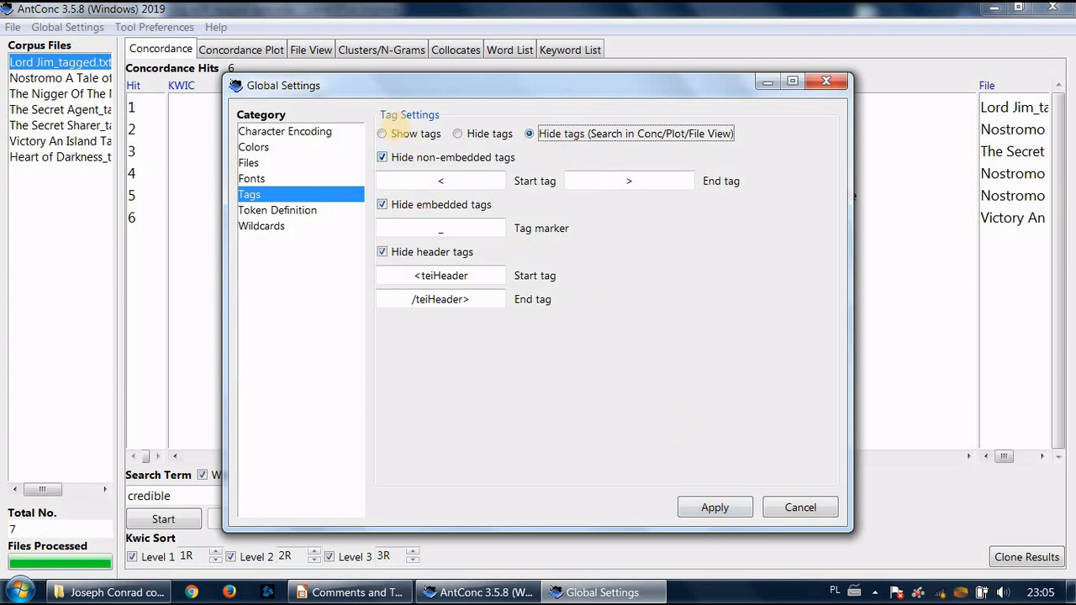
click(715, 507)
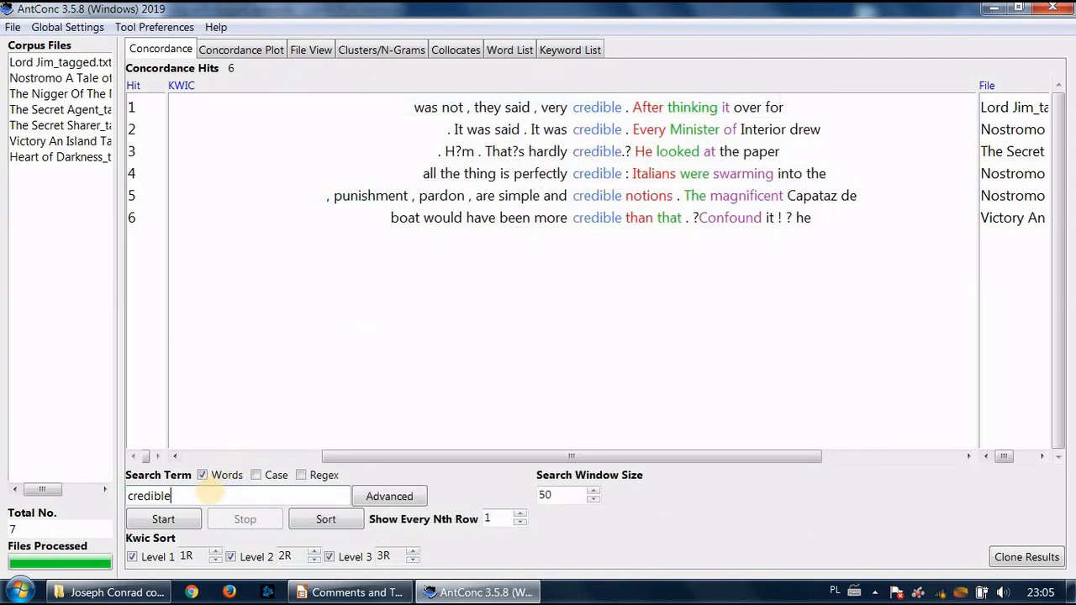
Run Concordance searches for credible and for credible_JJ under the new tag setting.
click(204, 496)
click(164, 519)
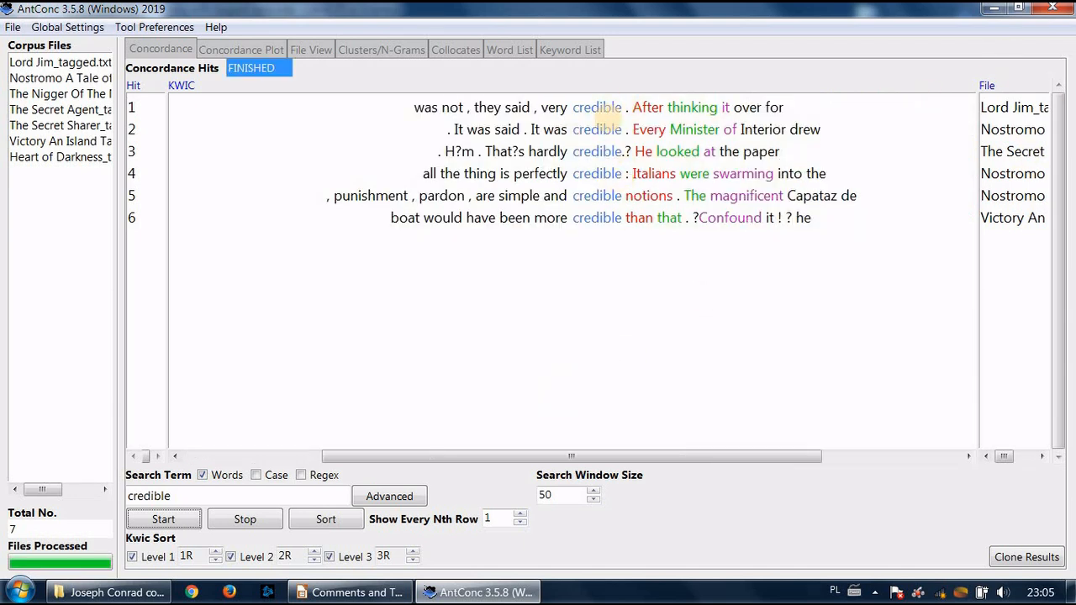
click(191, 496)
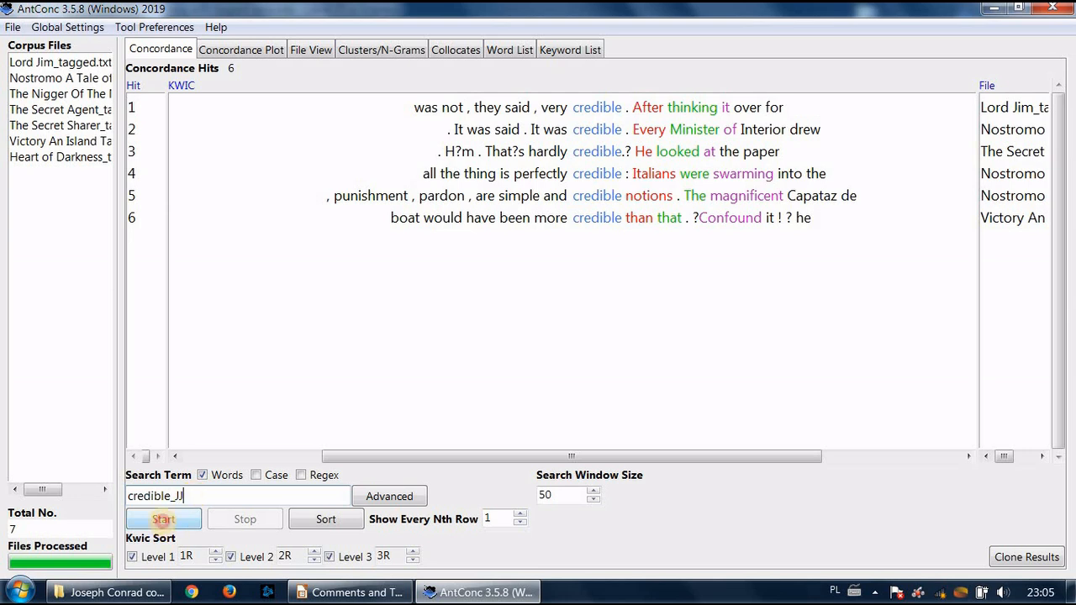
click(163, 519)
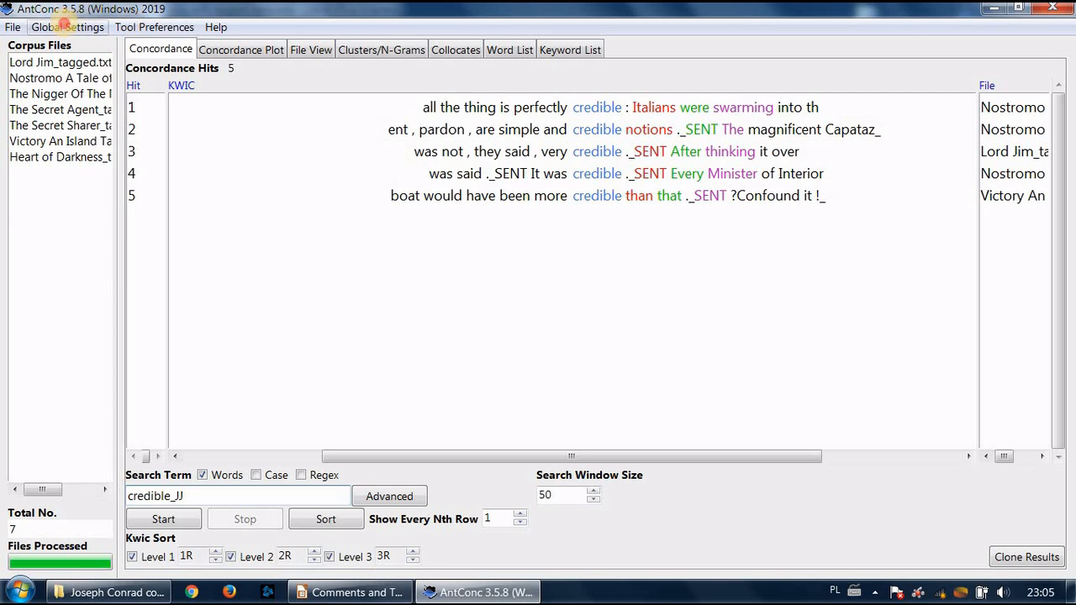
Set the global tag settings to Show tags and apply the change.
click(65, 23)
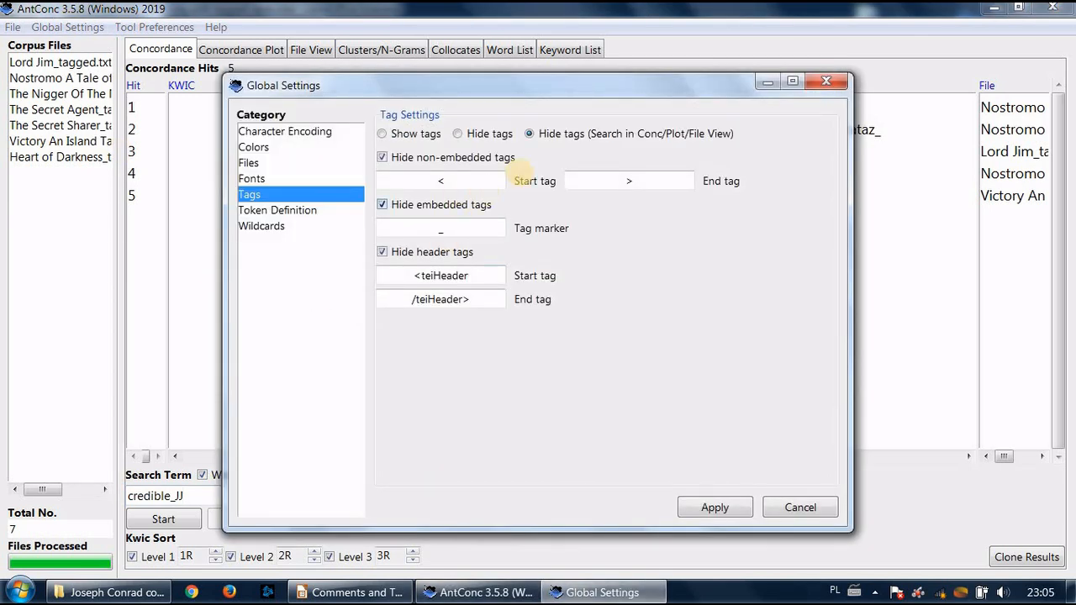
click(528, 133)
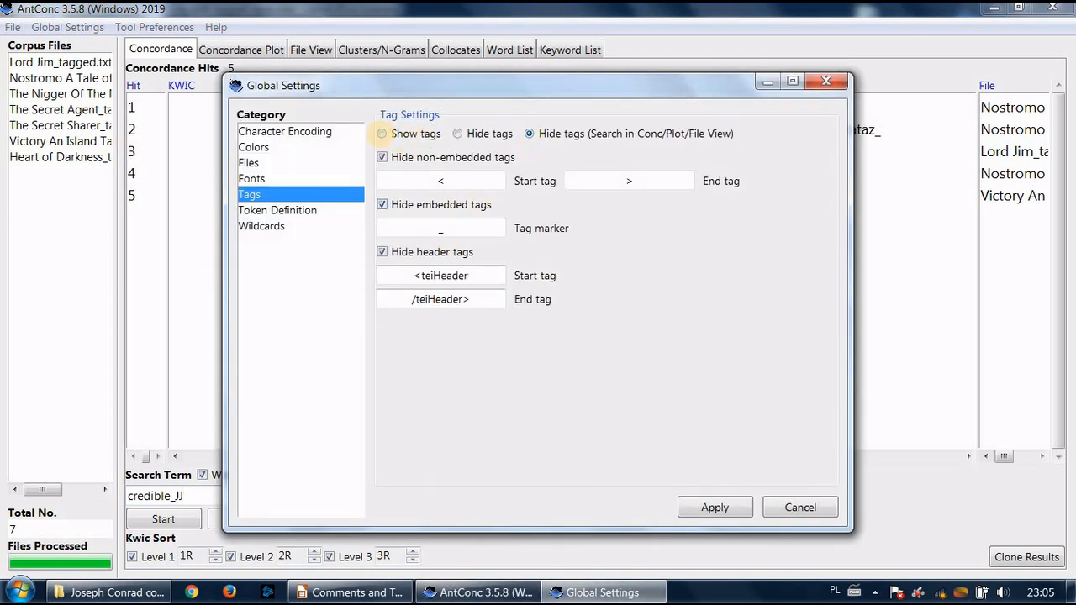
click(381, 134)
click(528, 134)
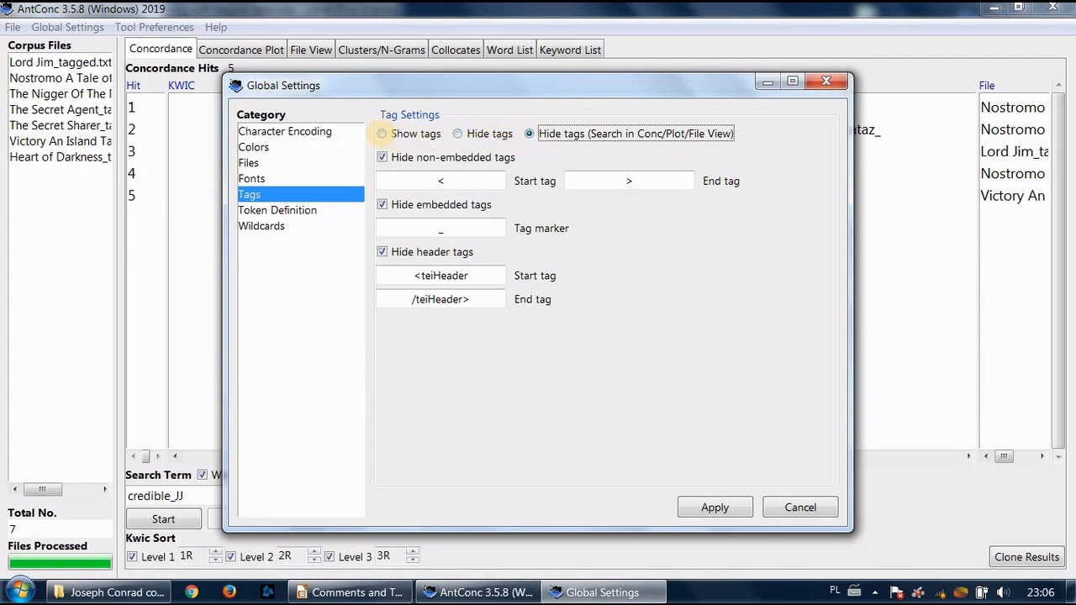
click(380, 134)
click(697, 504)
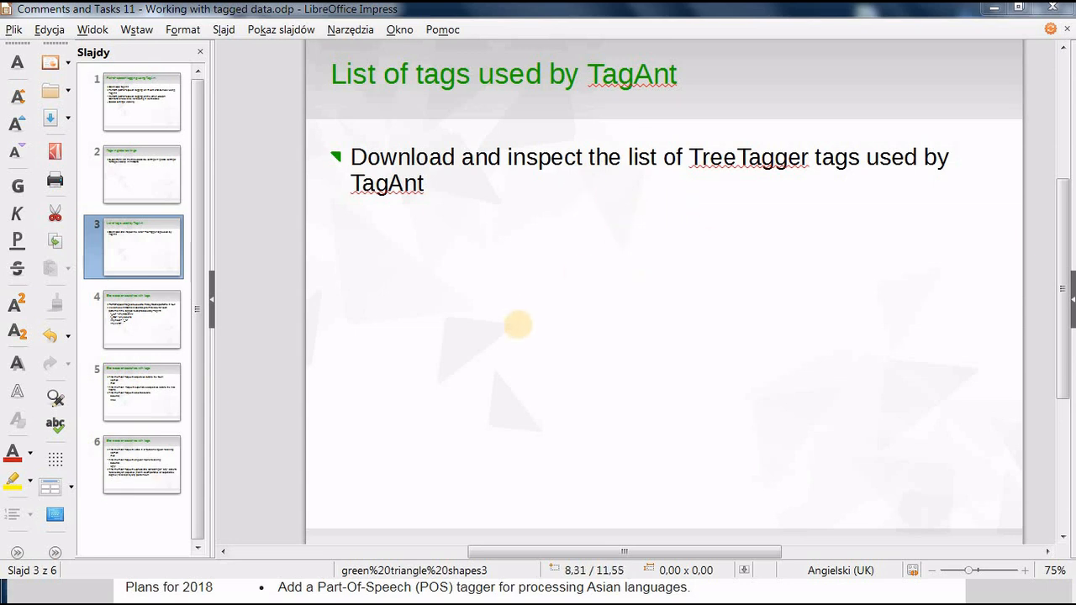
Switch to Chrome and look through the TagAnt homepage for the list of TreeTagger tags under User Support.
click(244, 592)
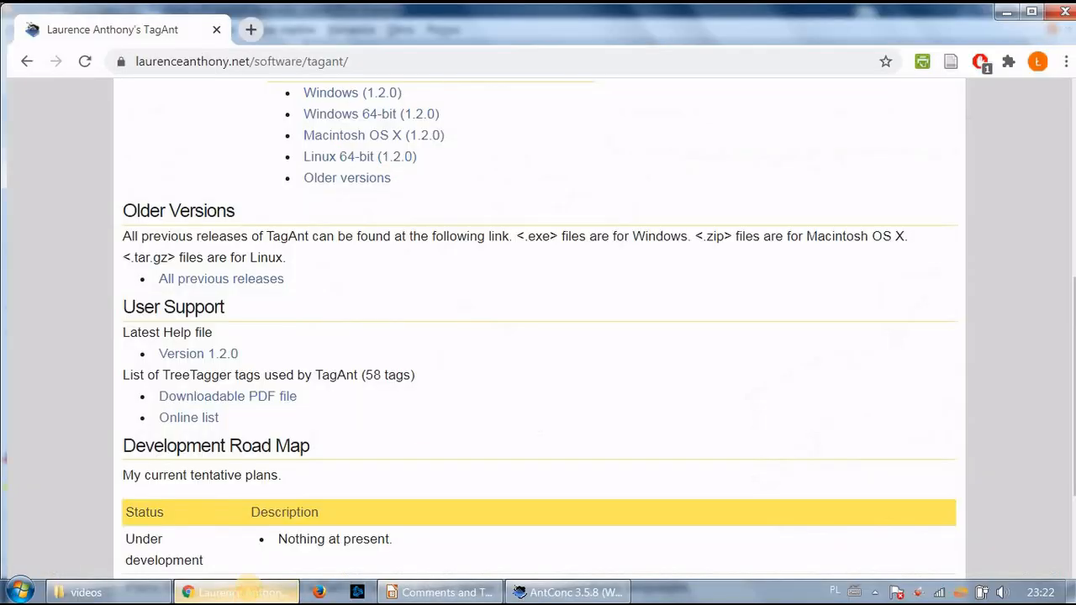
scroll(465, 216, up, 5)
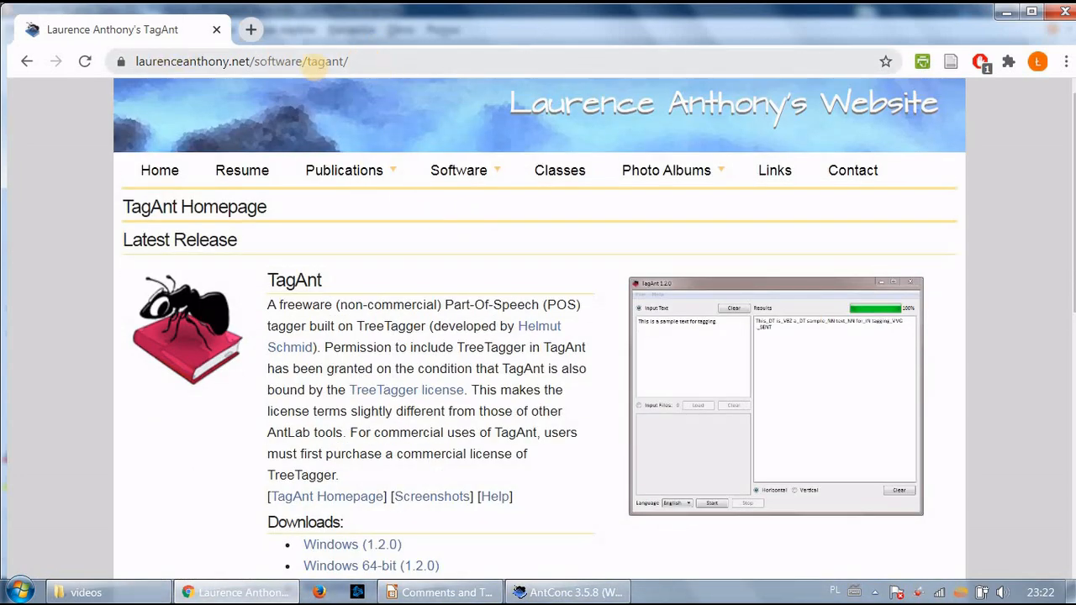
scroll(458, 345, down, 4)
scroll(461, 343, up, 5)
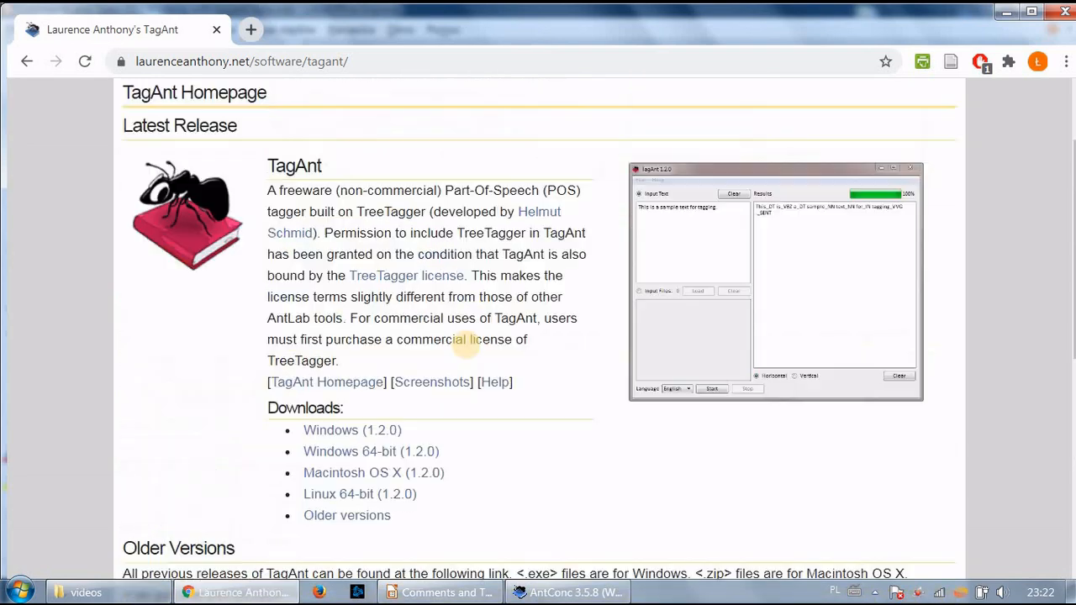
scroll(463, 342, down, 1)
scroll(463, 342, down, 6)
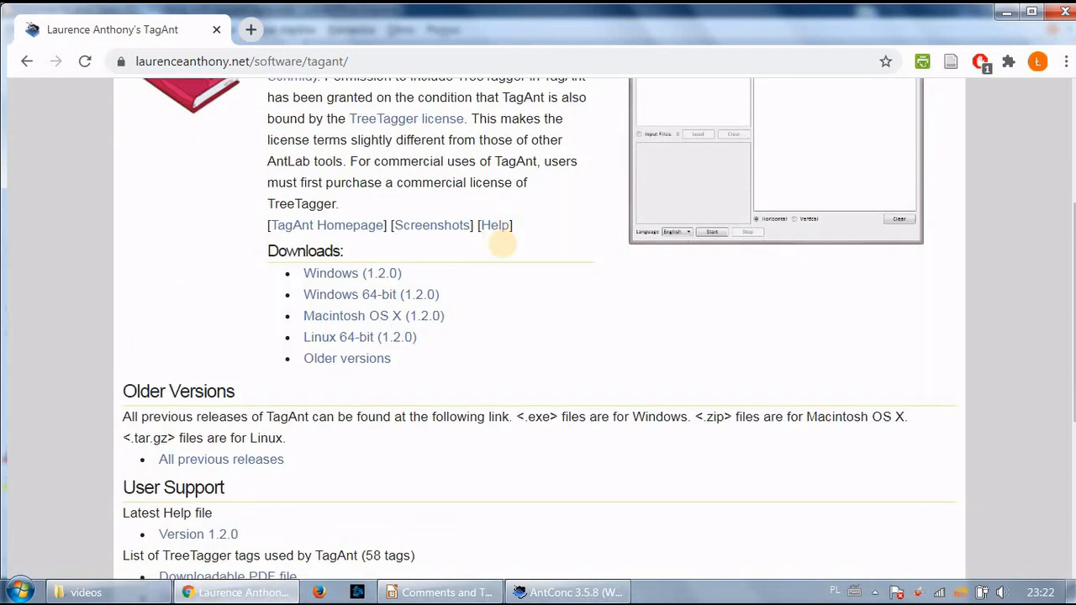
scroll(399, 273, down, 1)
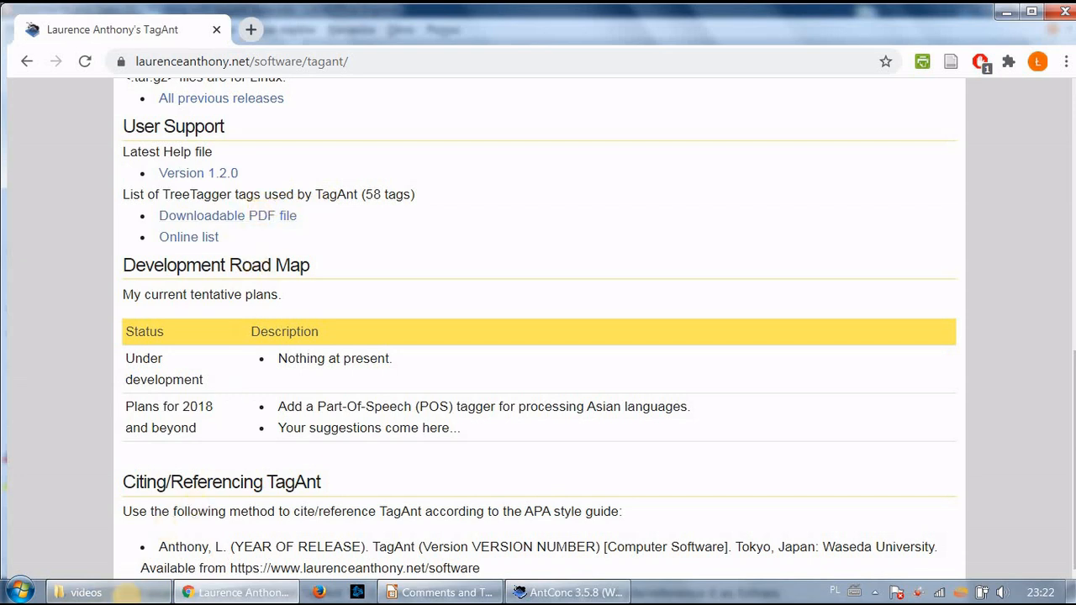
Open treetagger_tagset.pdf from the Computer text analysis folder and review its POS tags, descriptions and examples.
click(127, 594)
click(132, 592)
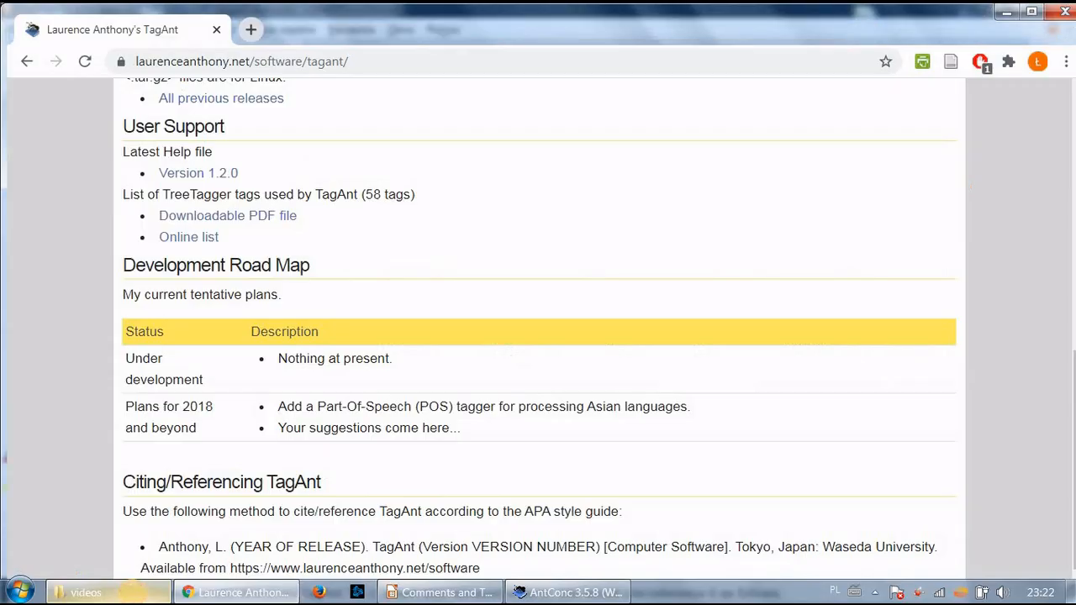
click(131, 594)
click(14, 33)
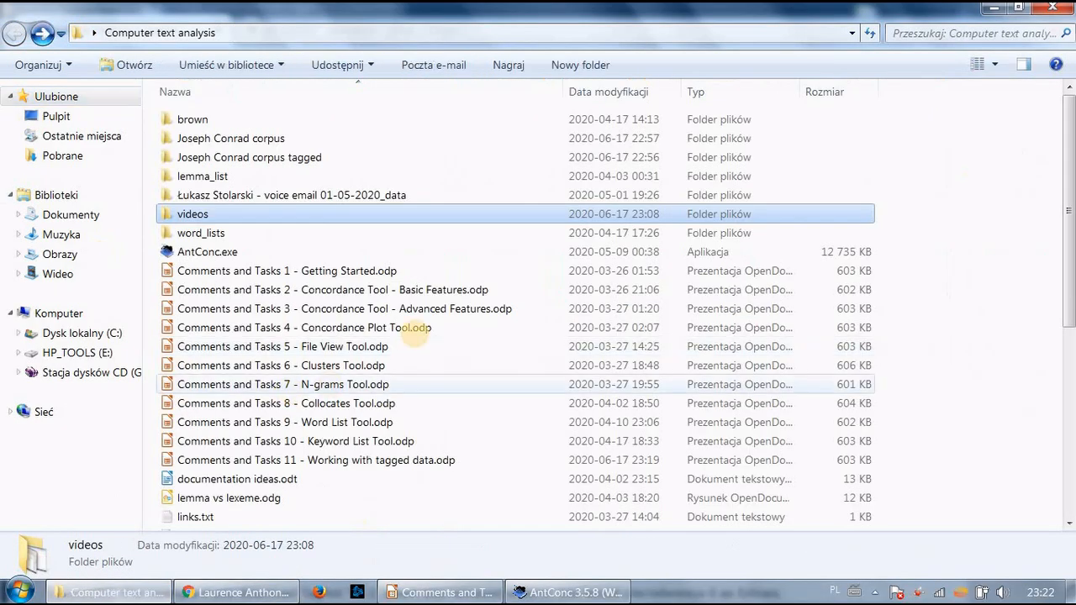
scroll(383, 330, down, 4)
scroll(388, 313, down, 2)
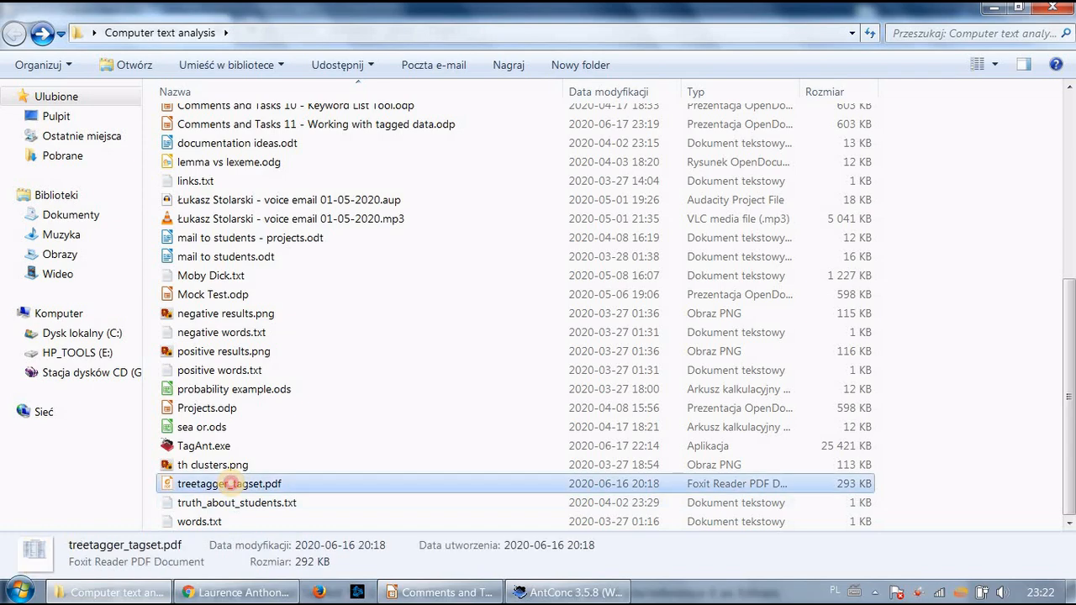
double_click(225, 484)
click(844, 112)
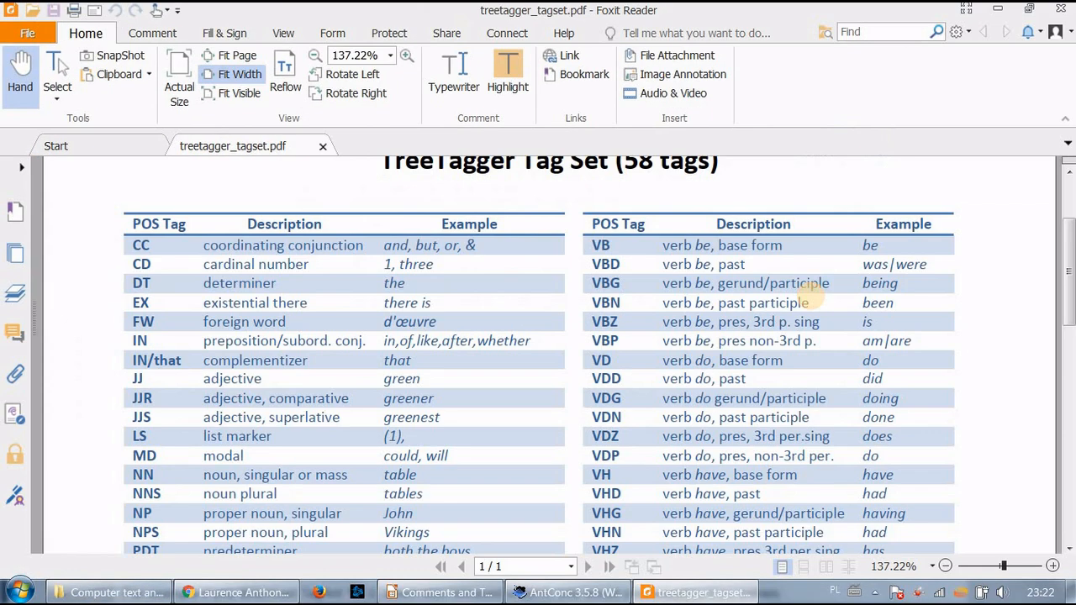
scroll(658, 263, up, 1)
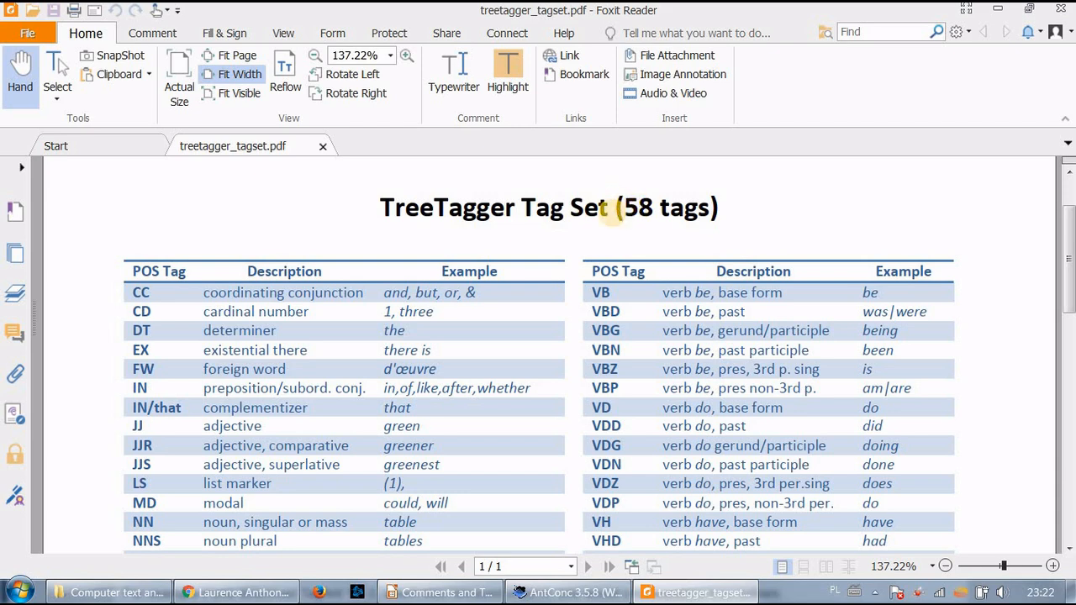
scroll(236, 317, down, 1)
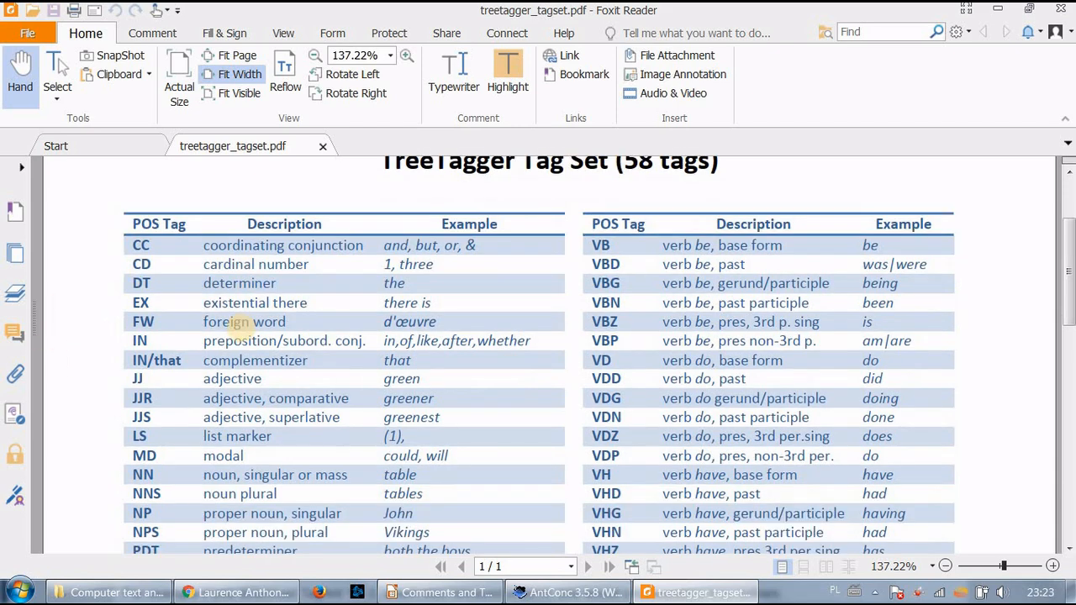
scroll(235, 322, down, 1)
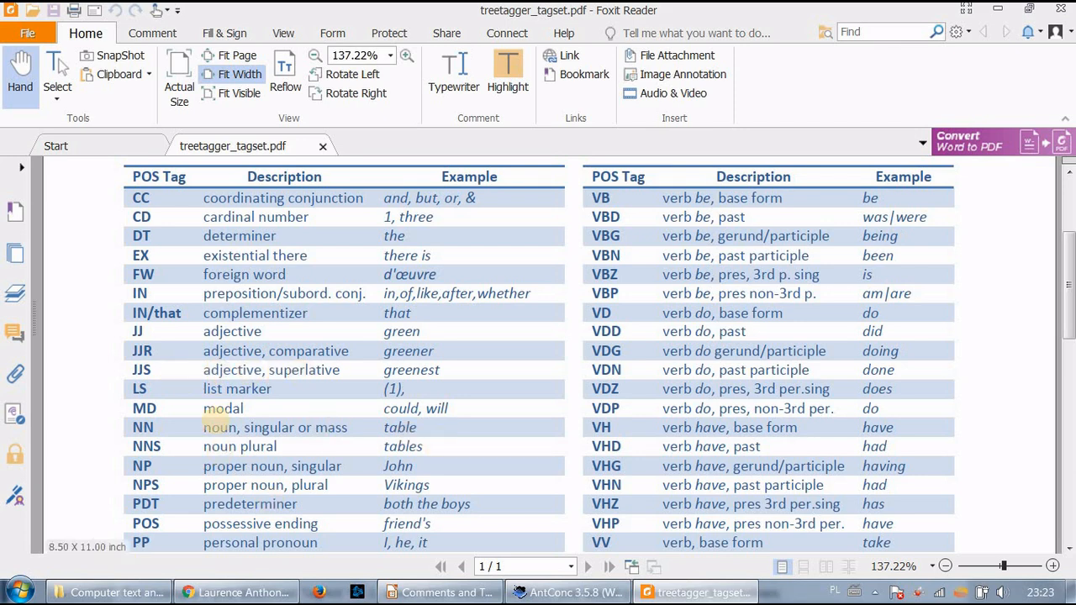
scroll(222, 412, down, 2)
scroll(638, 277, up, 2)
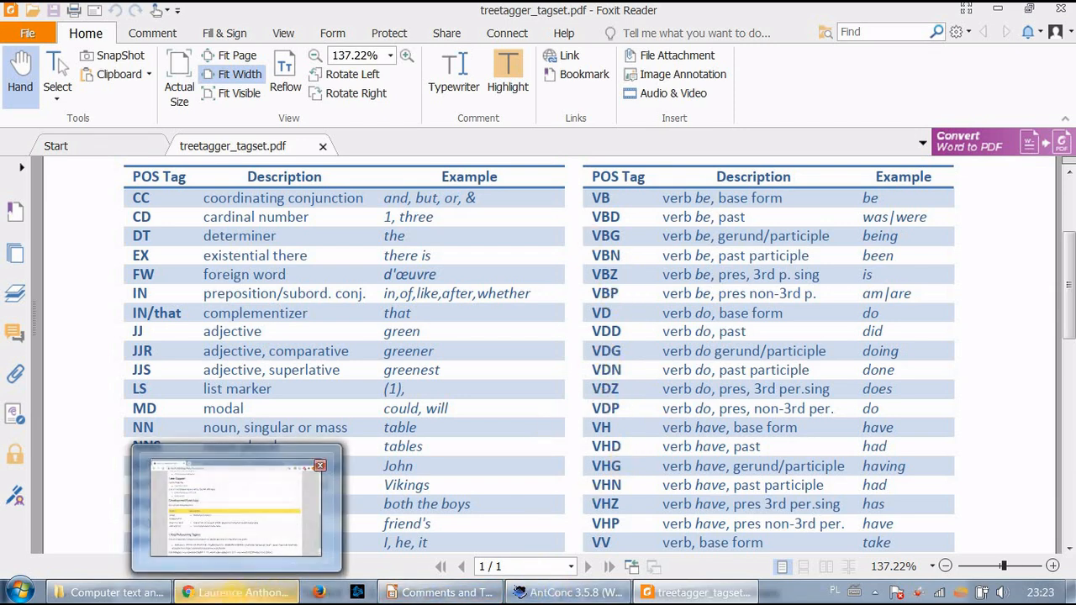
Switch to the LibreOffice Impress presentation and read the *_JJ* adjective pattern on slide 4, Exercises on searches with tags.
click(438, 592)
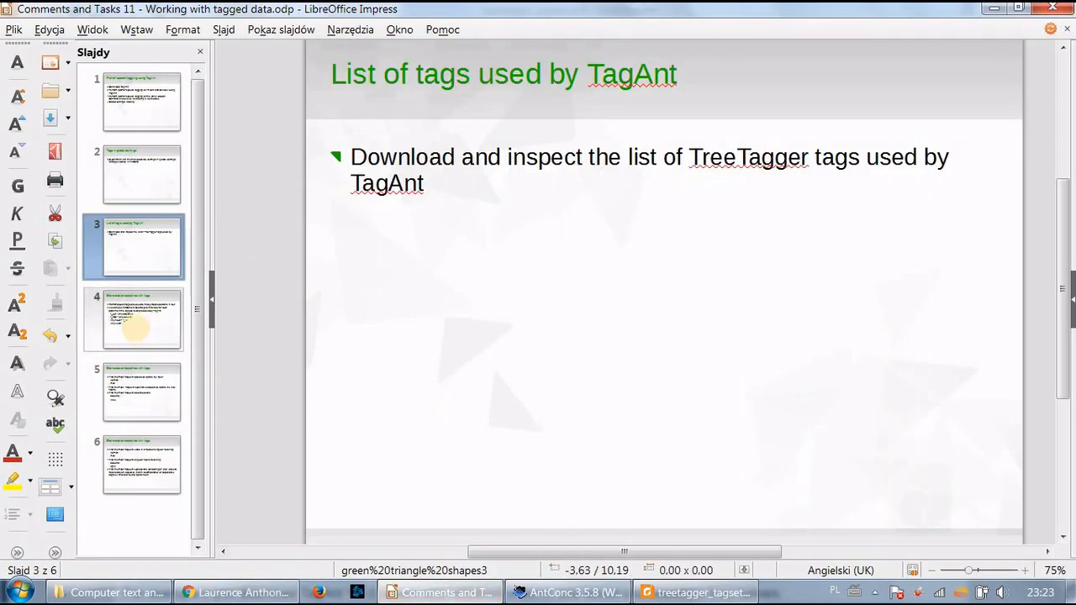
click(138, 322)
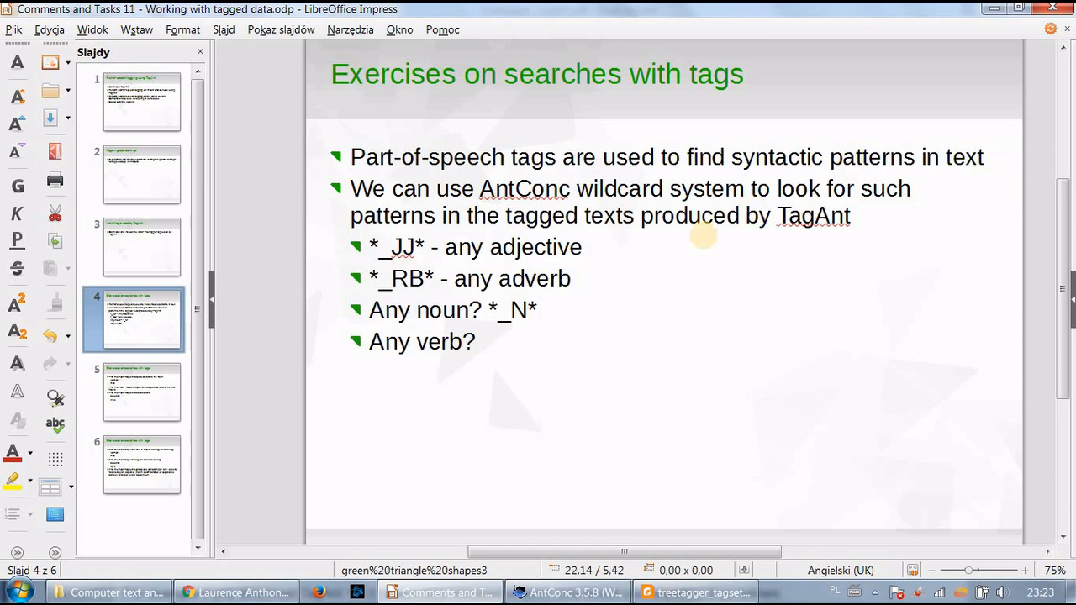
click(443, 245)
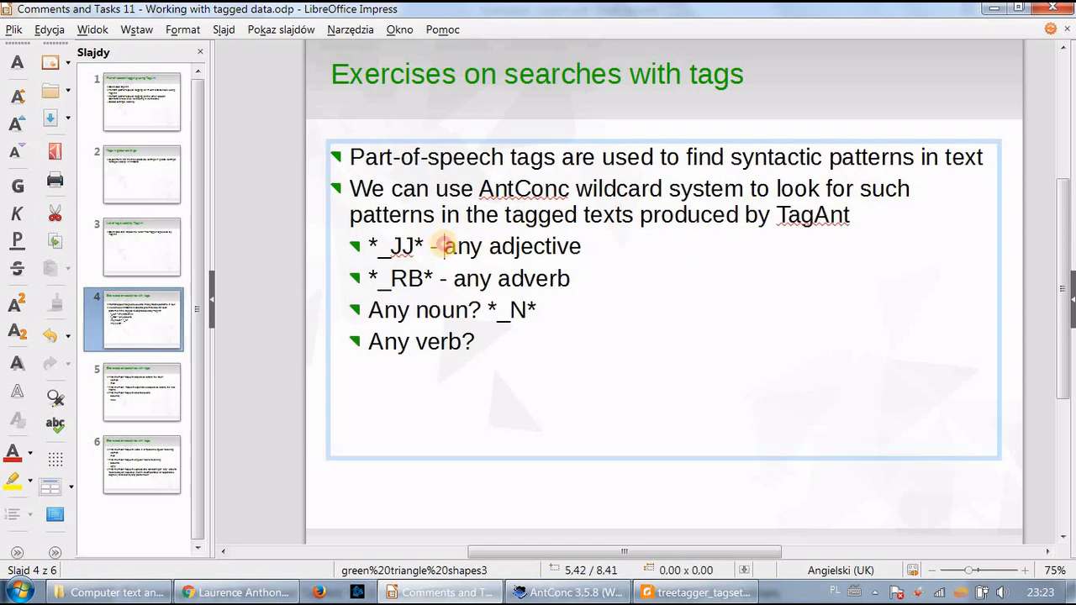
drag(444, 246, 598, 240)
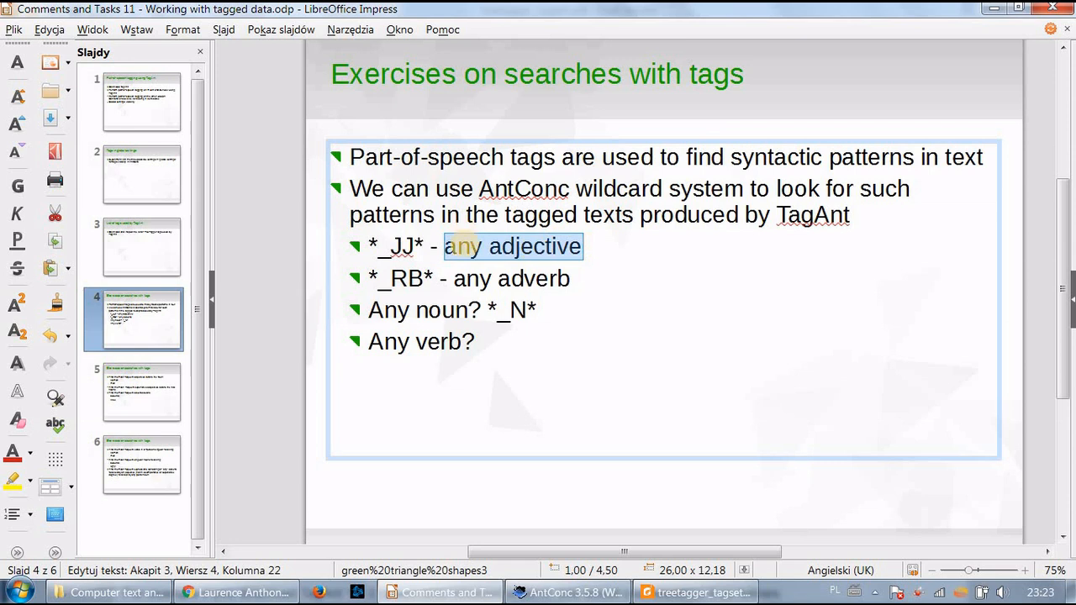
click(412, 244)
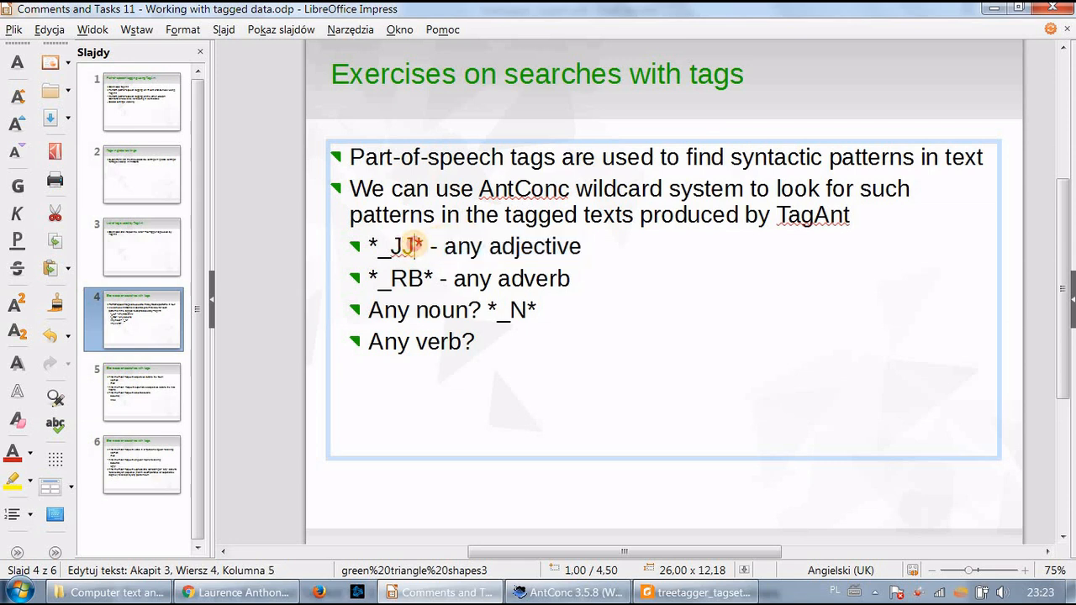
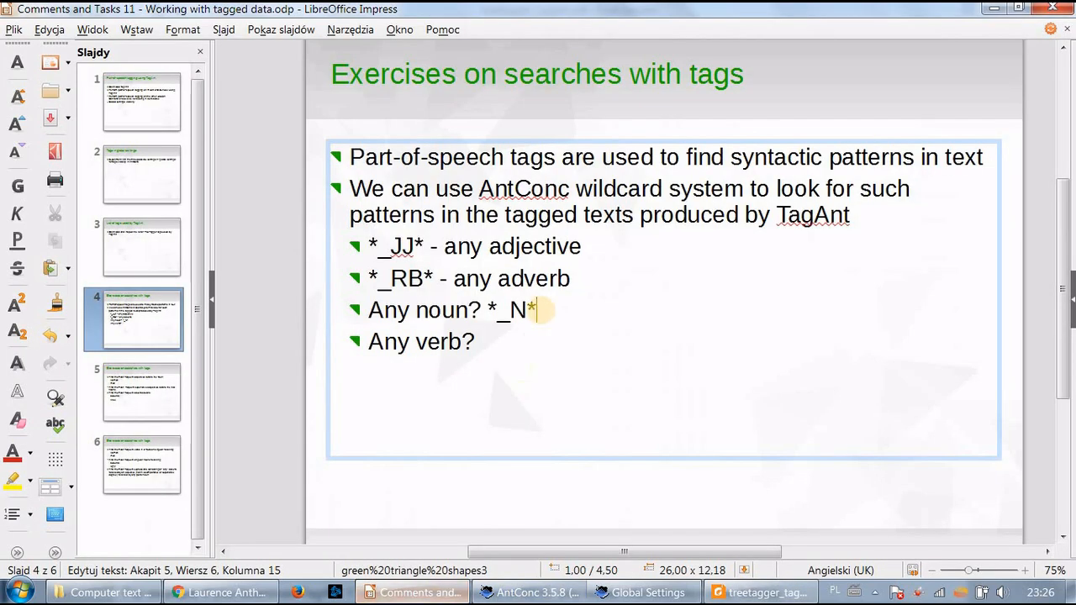
Place the cursor after "Any verb?" and examine the verb tags in treetagger_tagset.pdf in Foxit Reader.
click(492, 345)
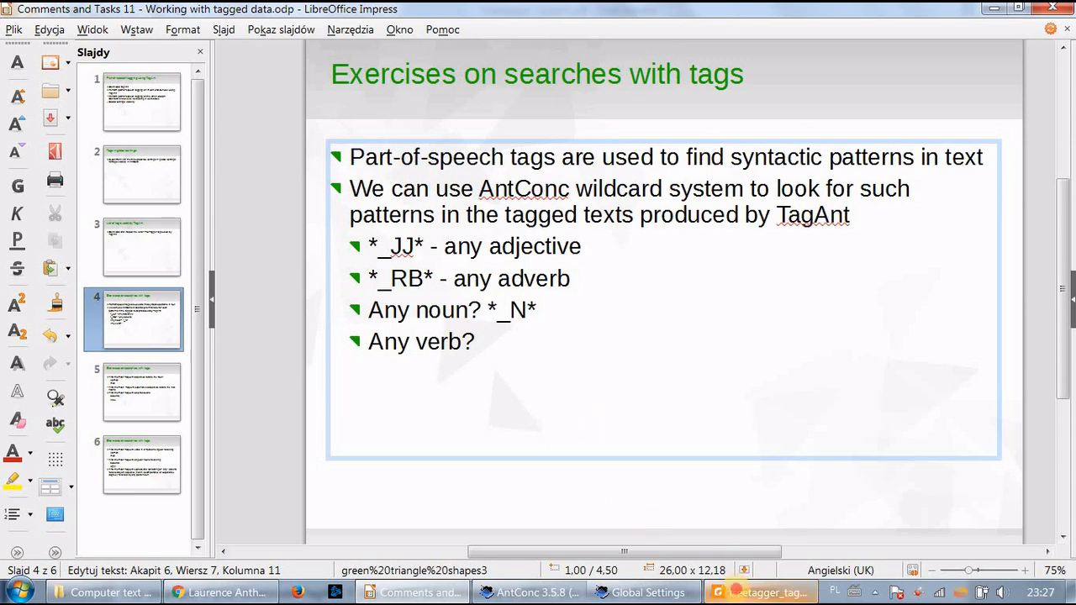
click(738, 592)
scroll(277, 353, up, 1)
scroll(471, 364, down, 5)
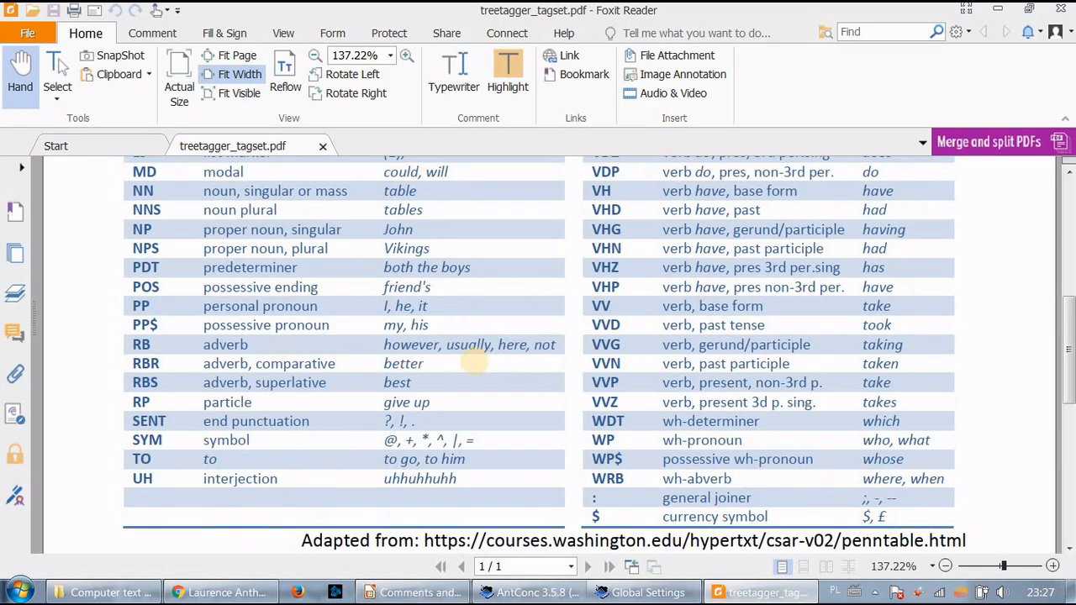
scroll(602, 357, up, 1)
scroll(602, 353, up, 4)
scroll(655, 320, down, 2)
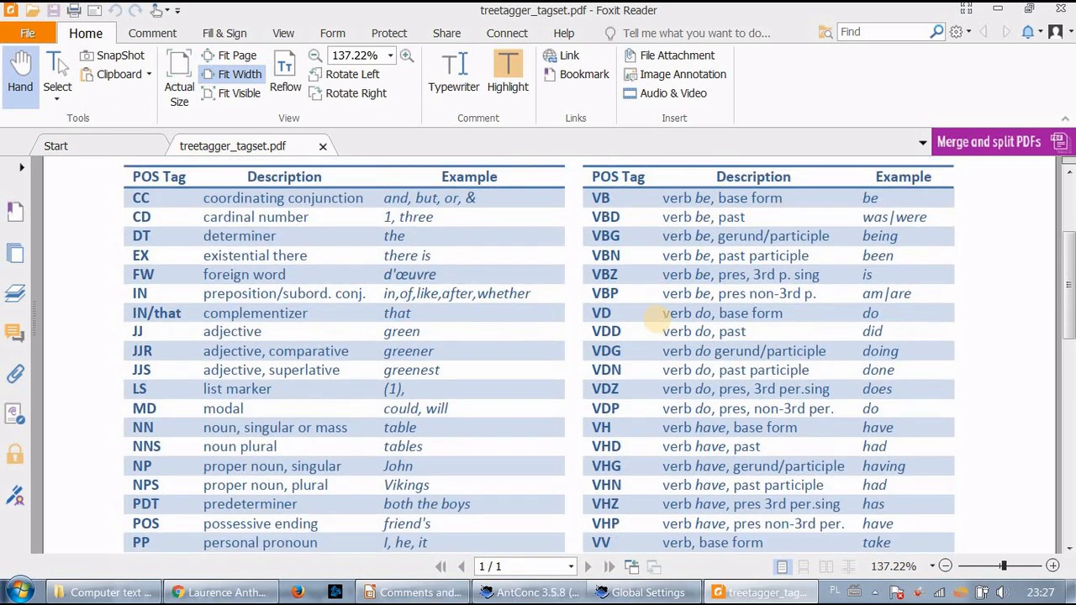
scroll(654, 321, down, 4)
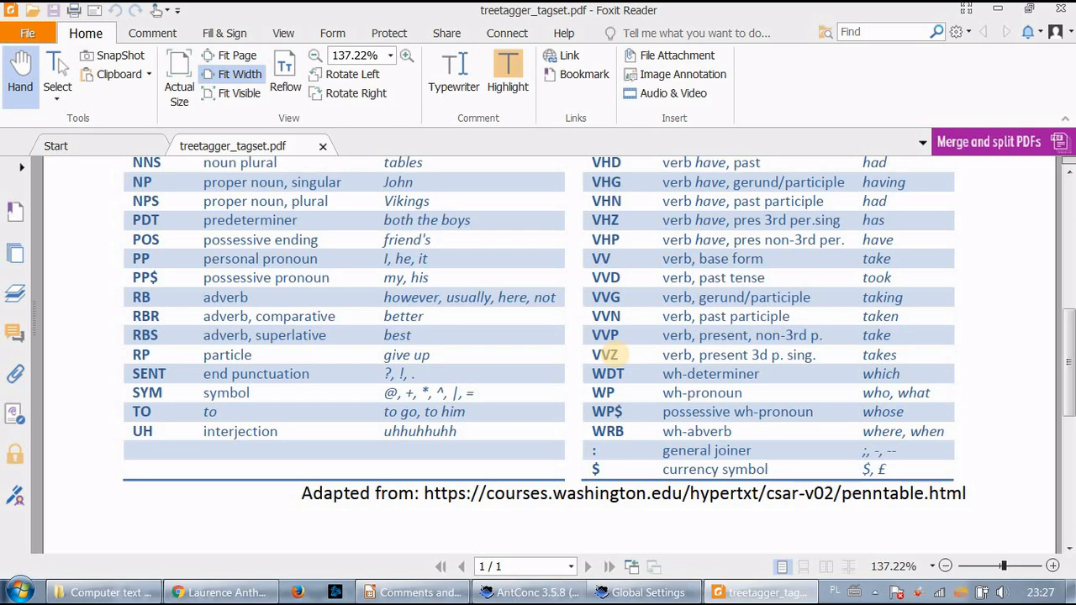
scroll(608, 355, up, 7)
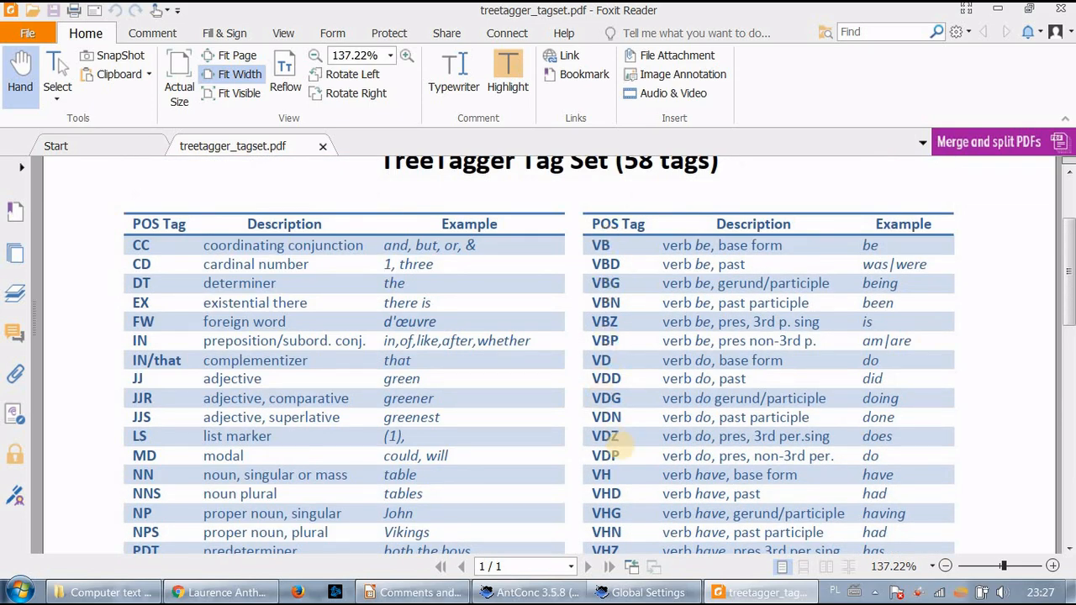
scroll(638, 504, down, 5)
Return to the Impress slide and complete the "Any verb?" line with the pattern *_V*.
click(420, 593)
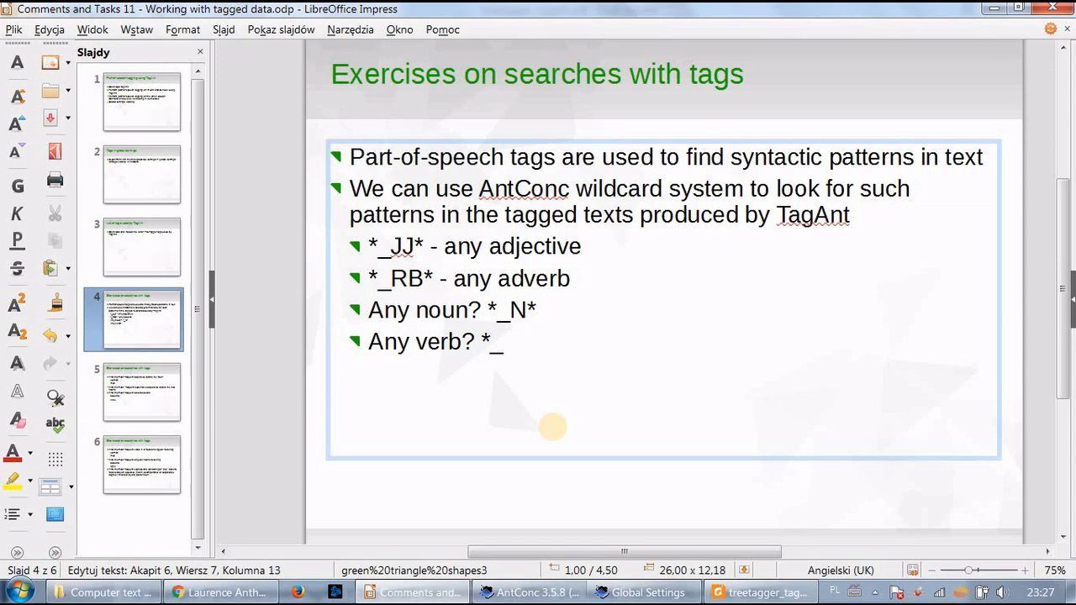
text(*)
key(ctrl+z)
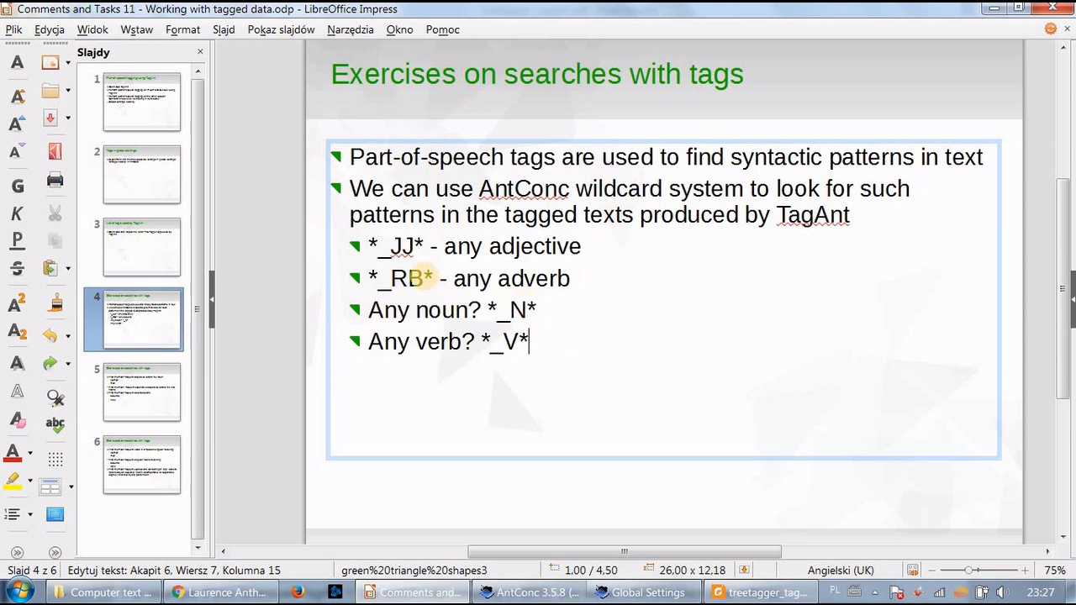
Rewrite the adjective pattern on slide 4 in lowercase as *_jj*.
click(415, 245)
key(BackSpace)
key(BackSpace)
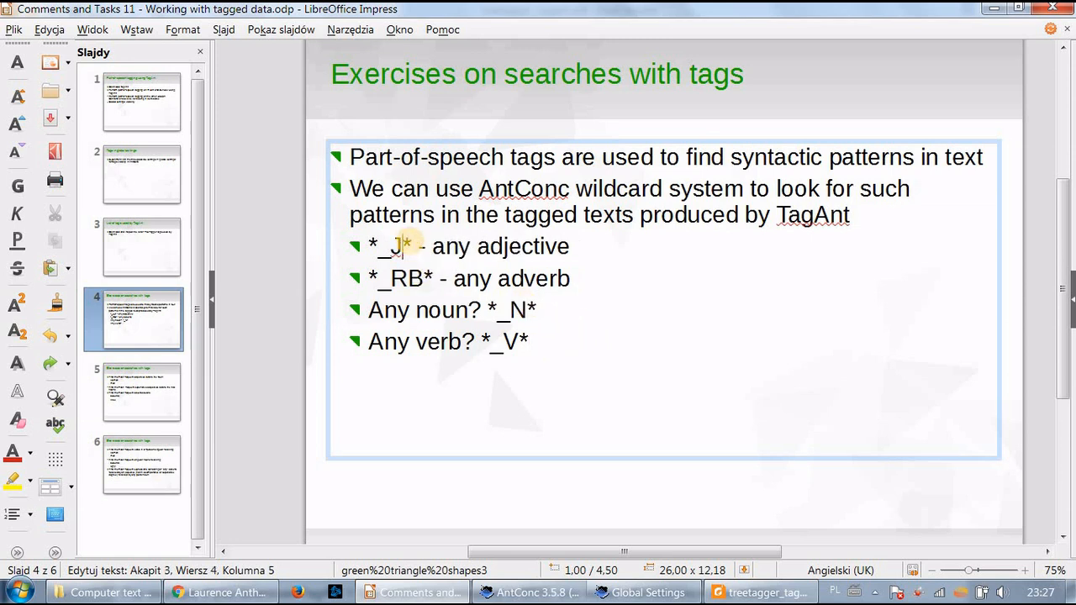
text(jj)
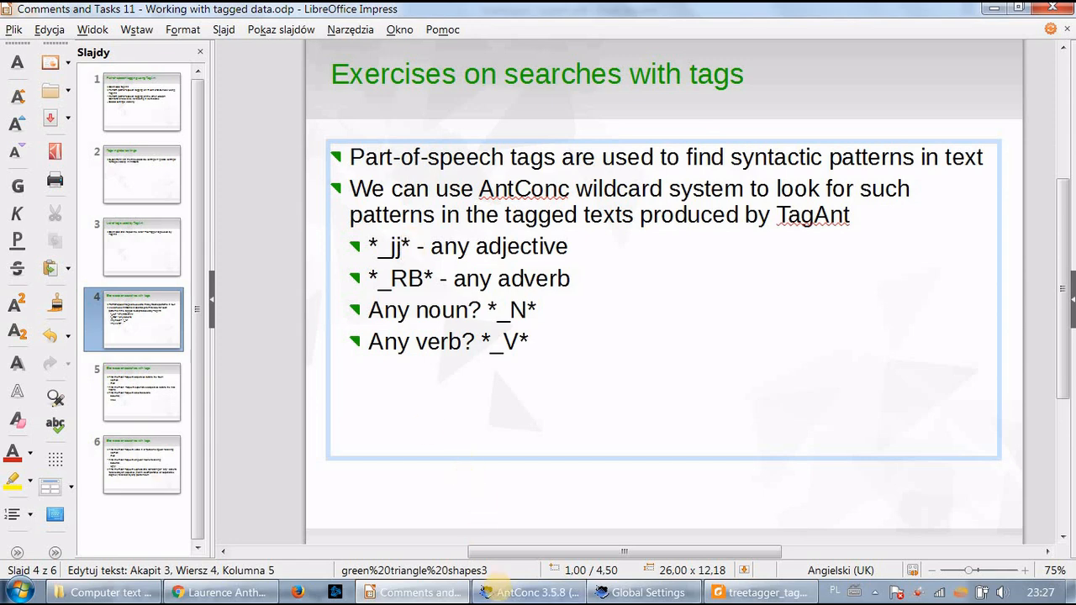
Switch to AntConc, cancel the Global Settings dialog, and turn case-sensitive searching on and back off.
click(519, 588)
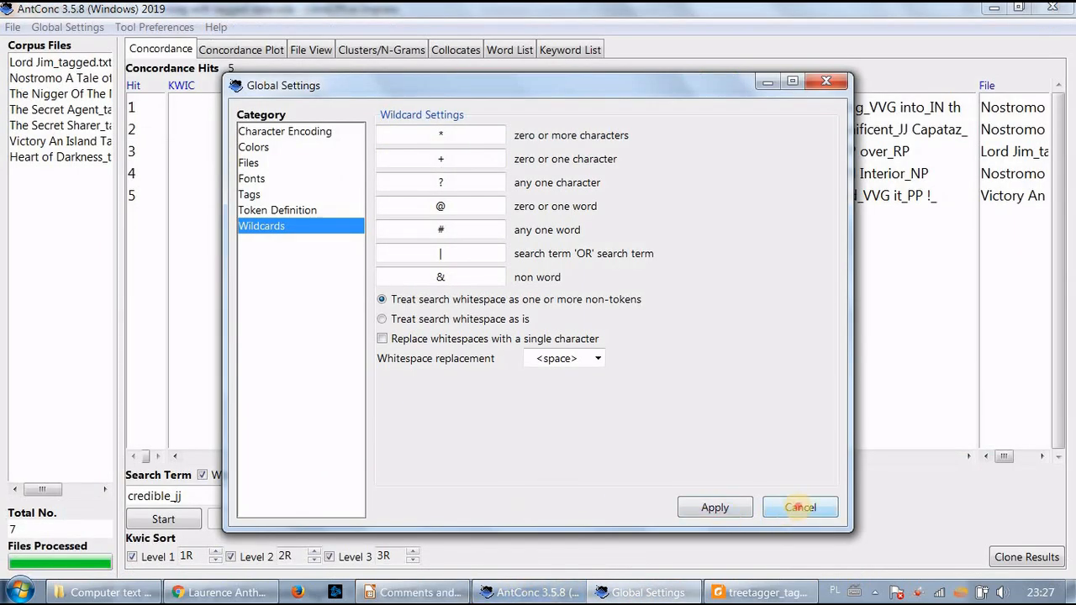
click(793, 507)
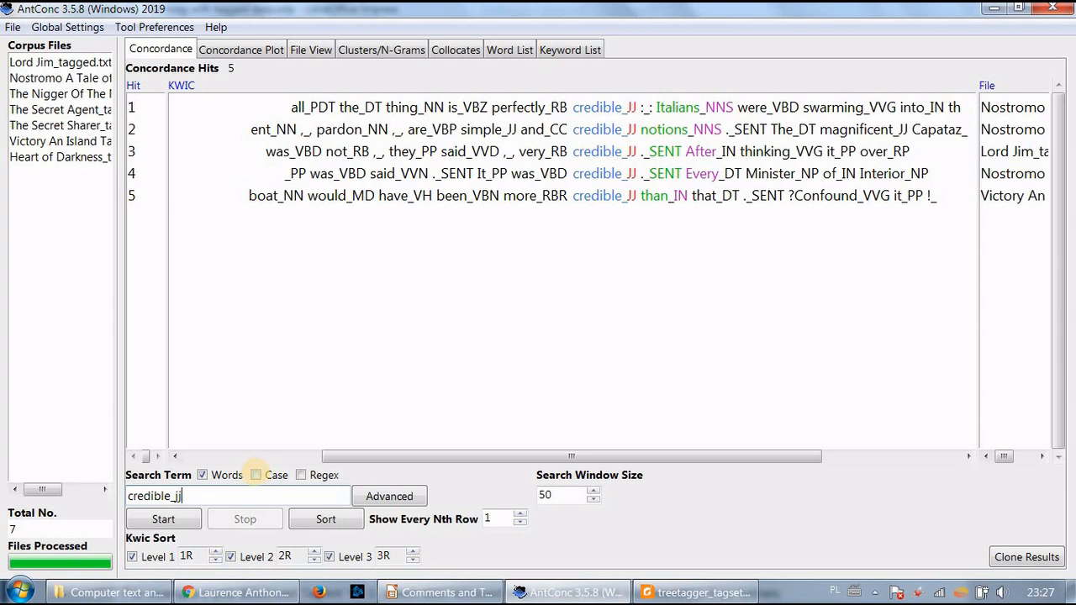
click(255, 475)
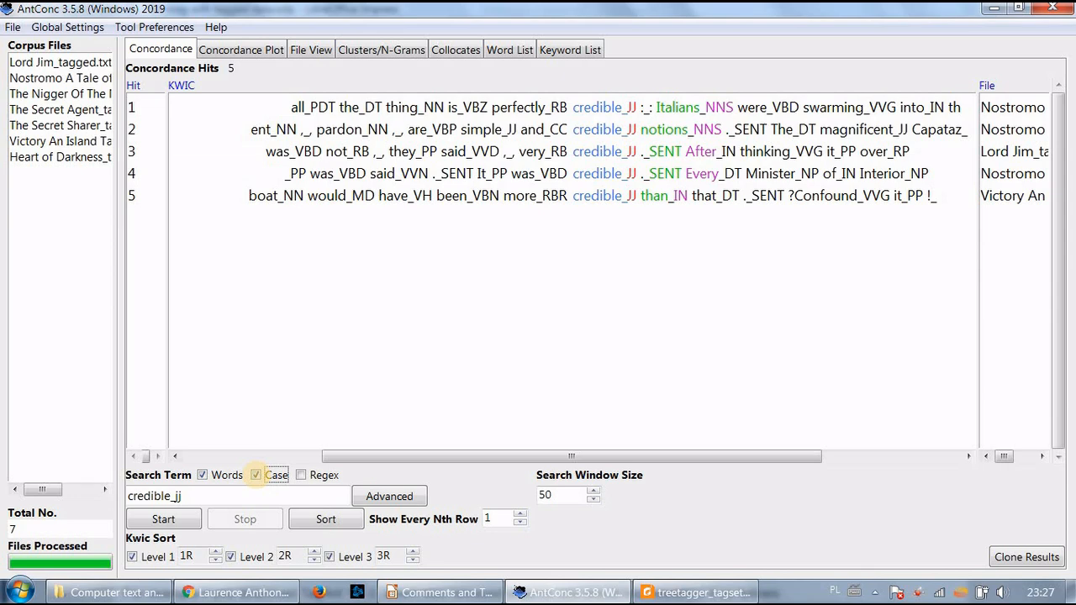
click(256, 475)
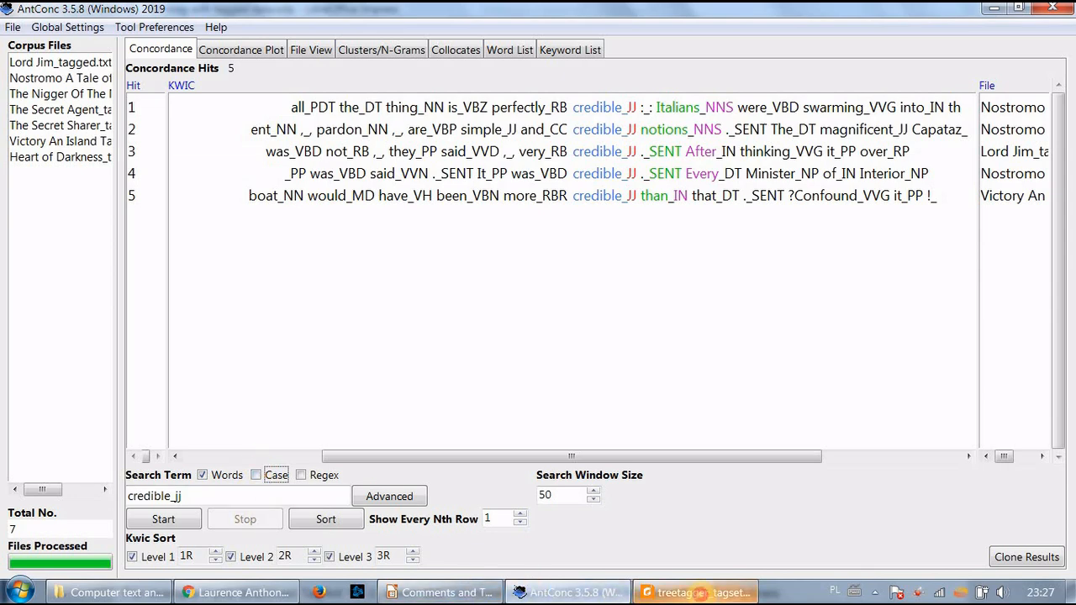
Return to the Impress presentation and change the adjective pattern on slide 4 back to uppercase *_JJ*.
click(693, 593)
click(412, 593)
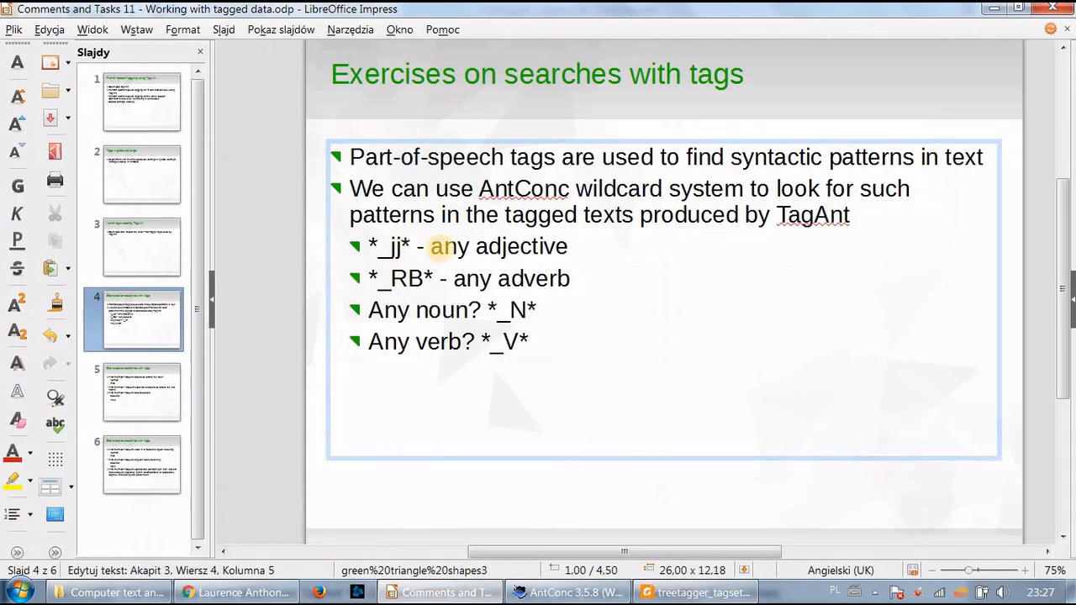
key(BackSpace)
key(BackSpace)
text(JJ)
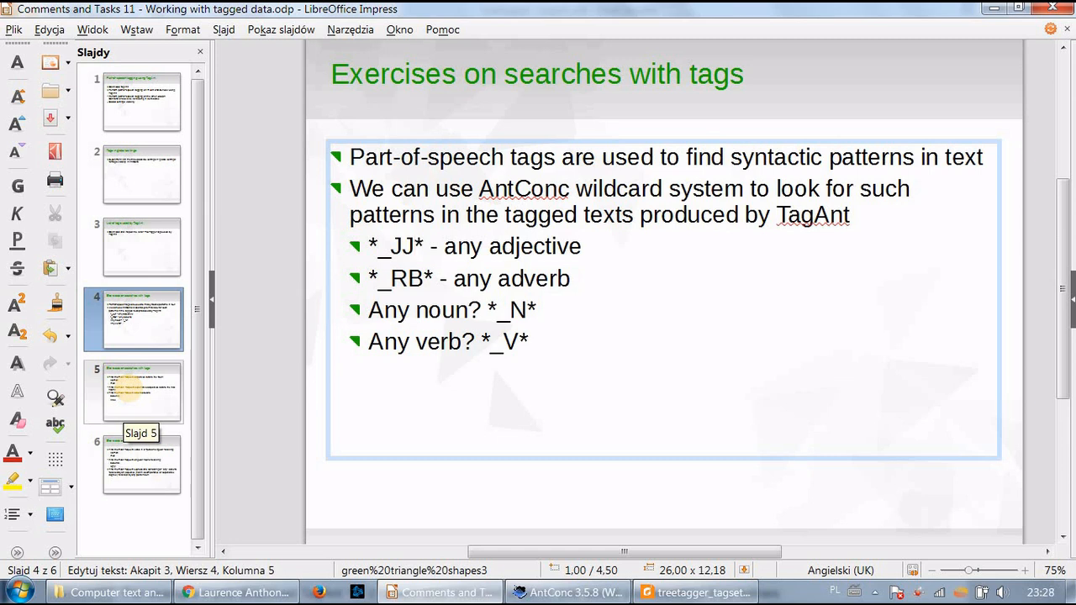
Open slide 5 to read the exercise on frequent adjectives before woman and man, glance at treetagger_tagset.pdf, and switch to AntConc.
click(128, 387)
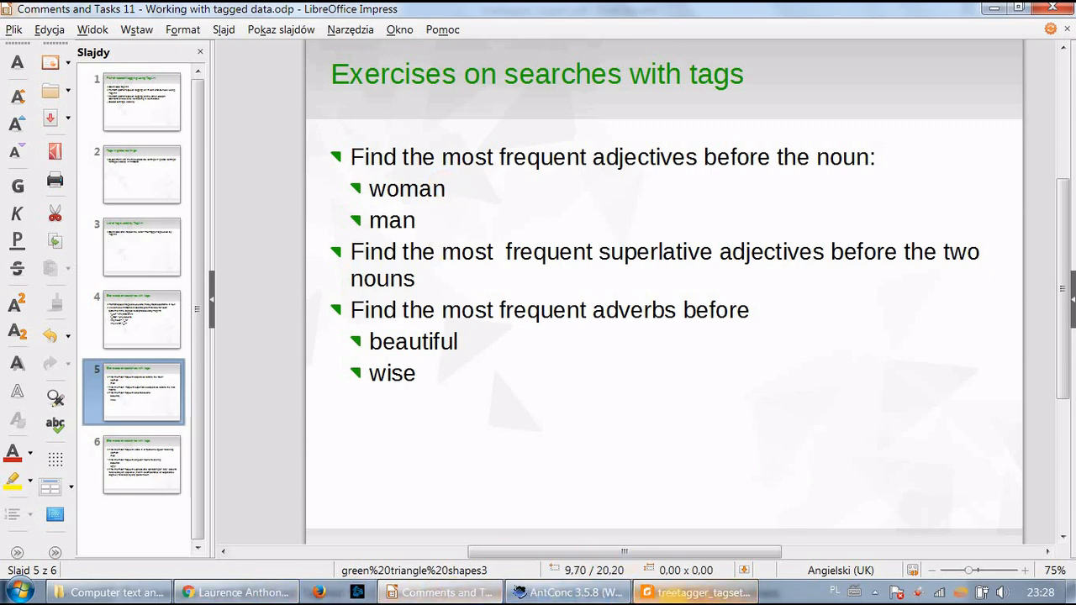
click(658, 595)
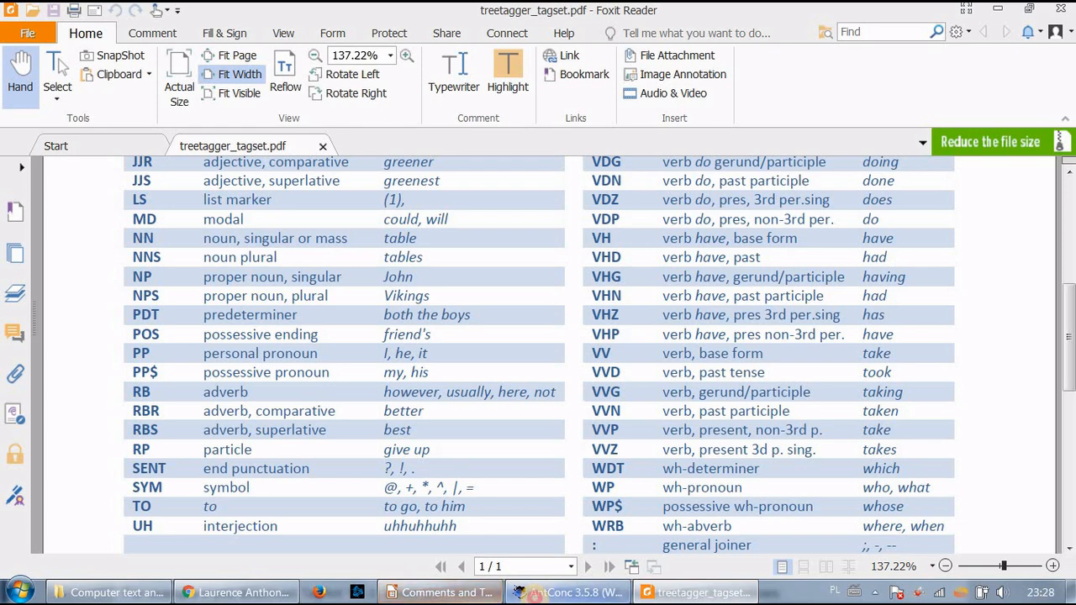
click(559, 593)
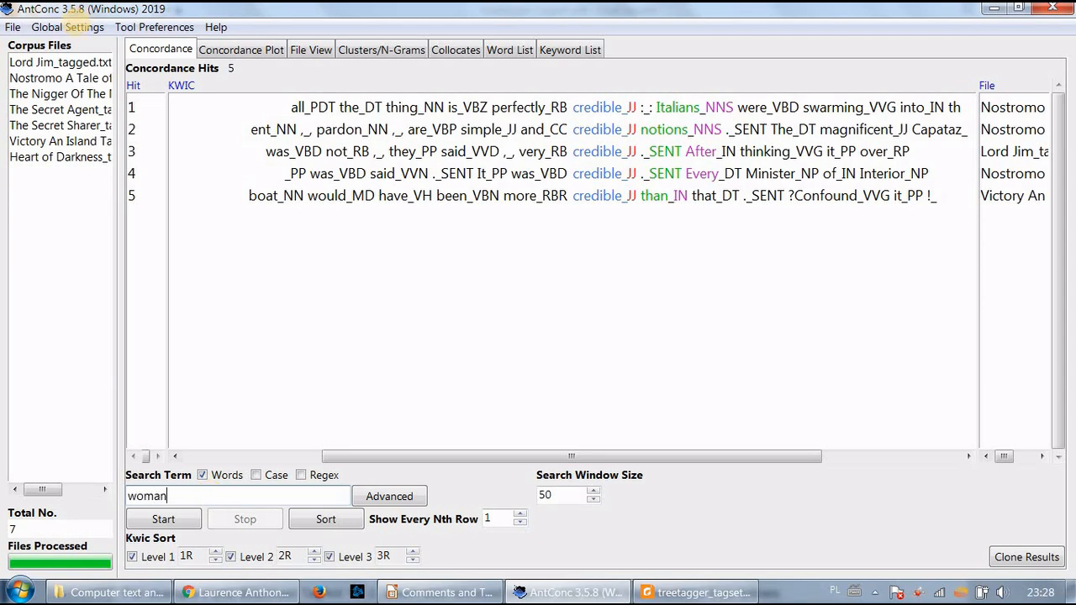
Open the tag options in AntConc's Global Settings and apply them with Show tags selected.
click(68, 27)
click(67, 120)
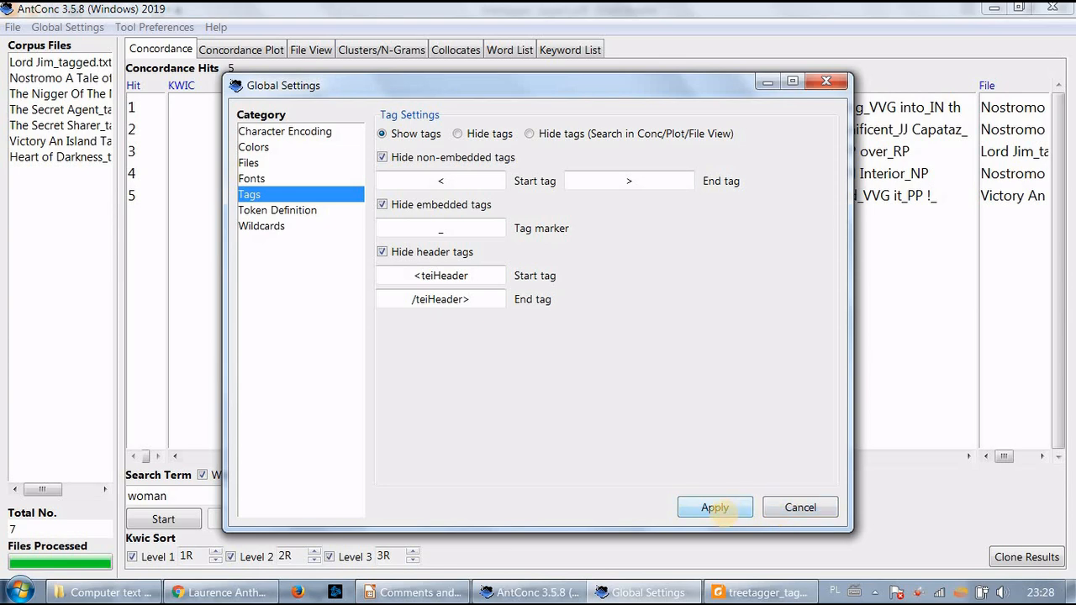
click(715, 508)
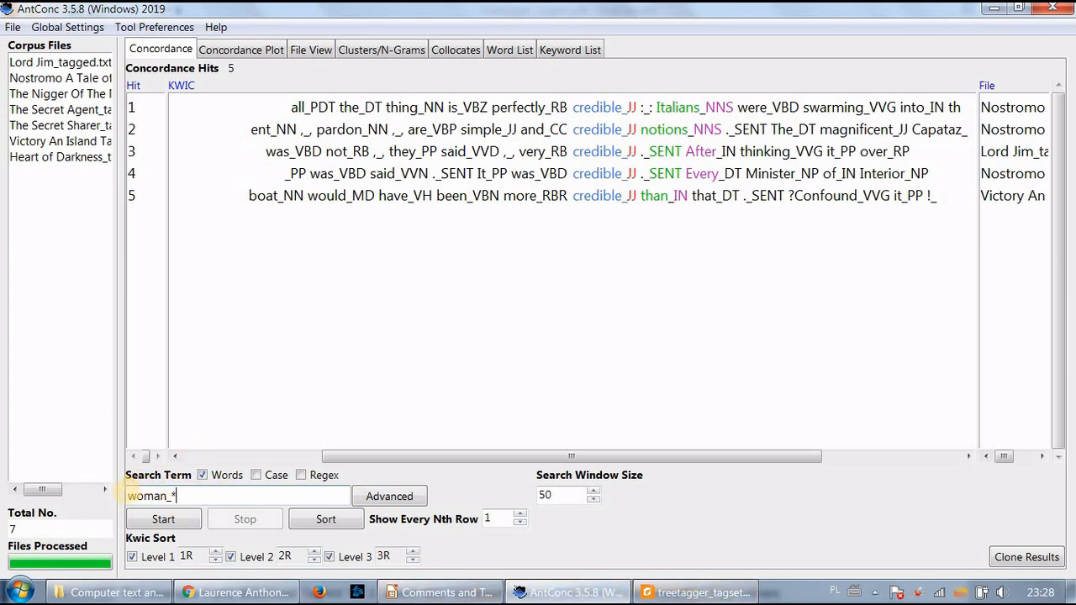
Complete the search term as *_JJ* woman_*, check the adjective pattern on slide 4 in Impress, and run the AntConc concordance search.
click(128, 496)
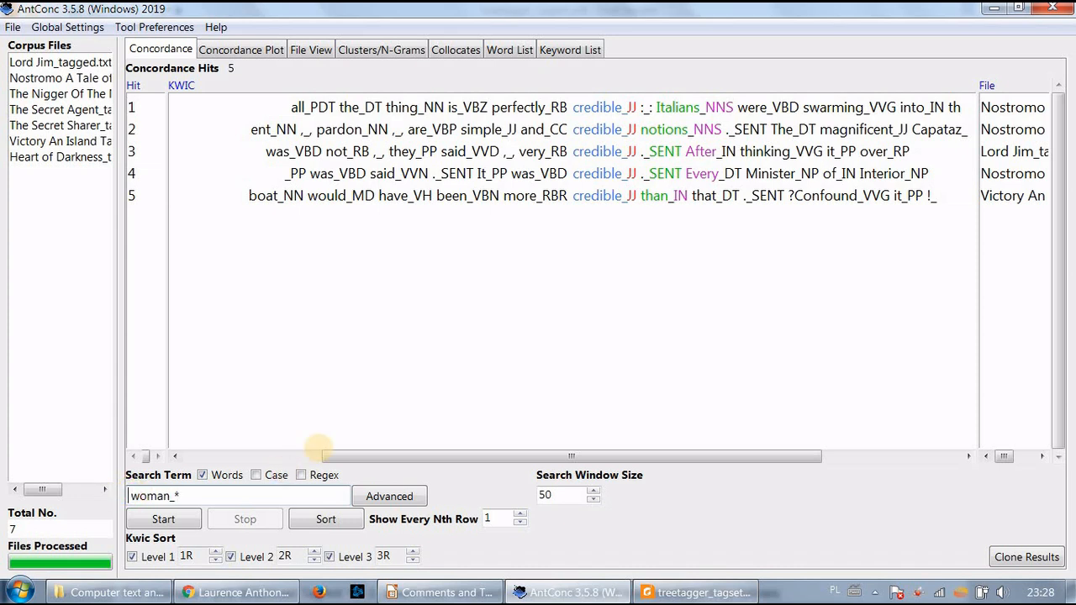
text(*)
text(JJ)
text(_*)
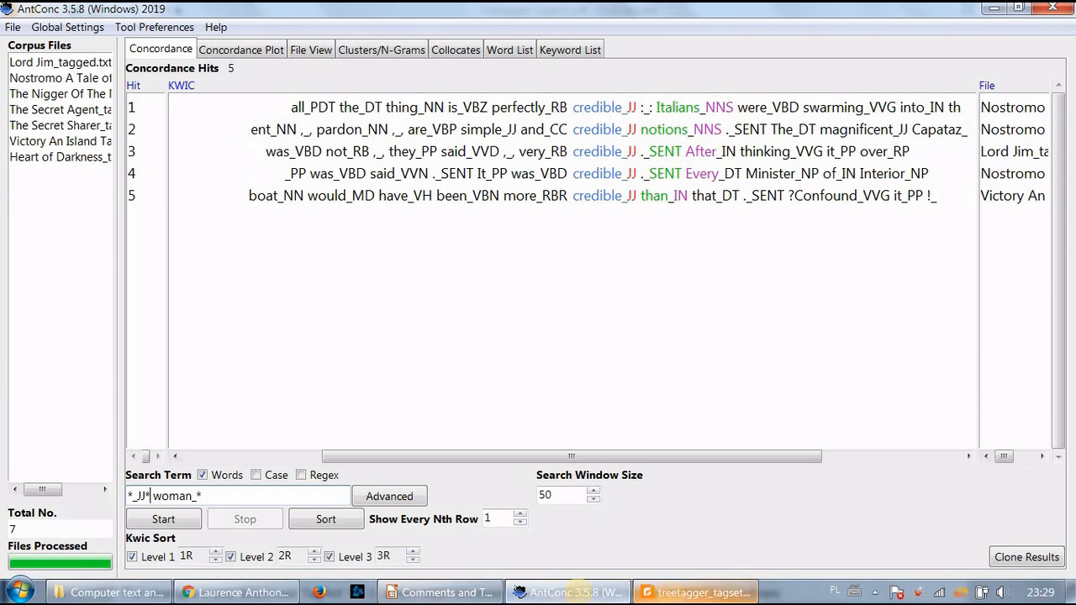
click(458, 593)
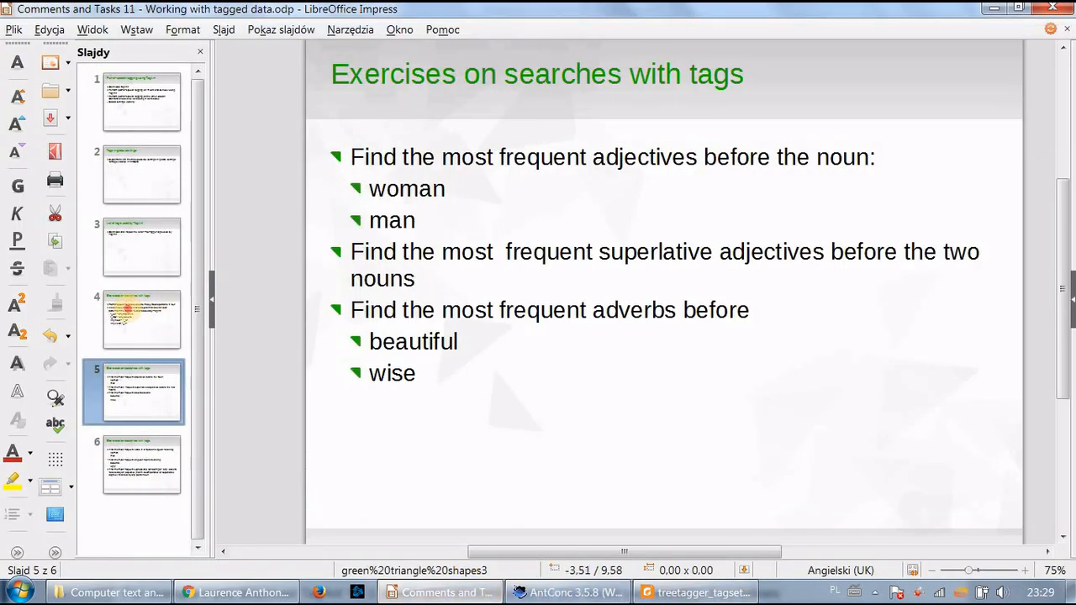
click(126, 311)
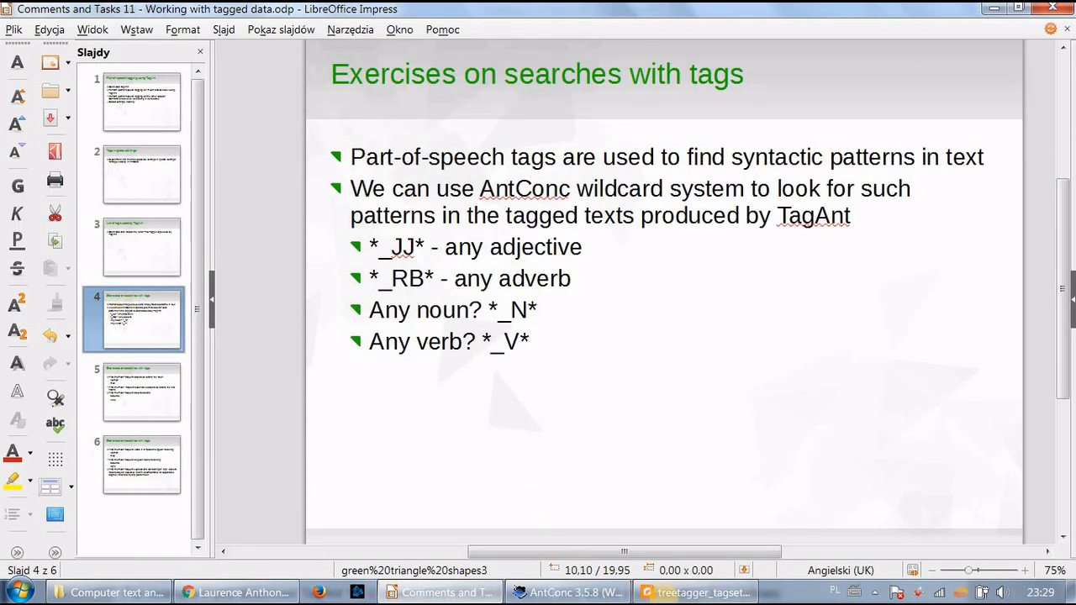
click(572, 593)
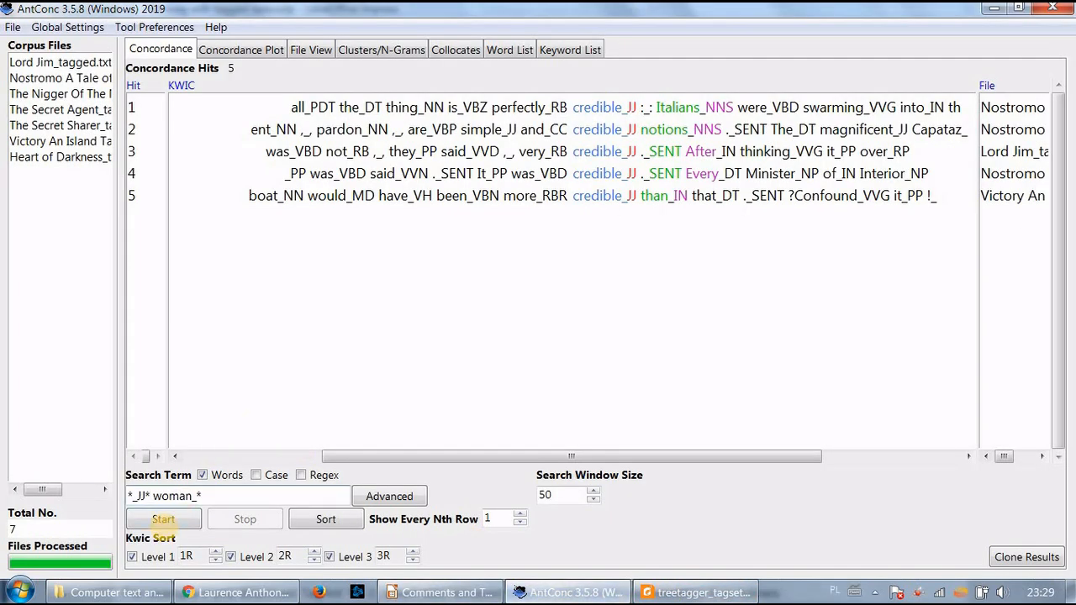
click(163, 518)
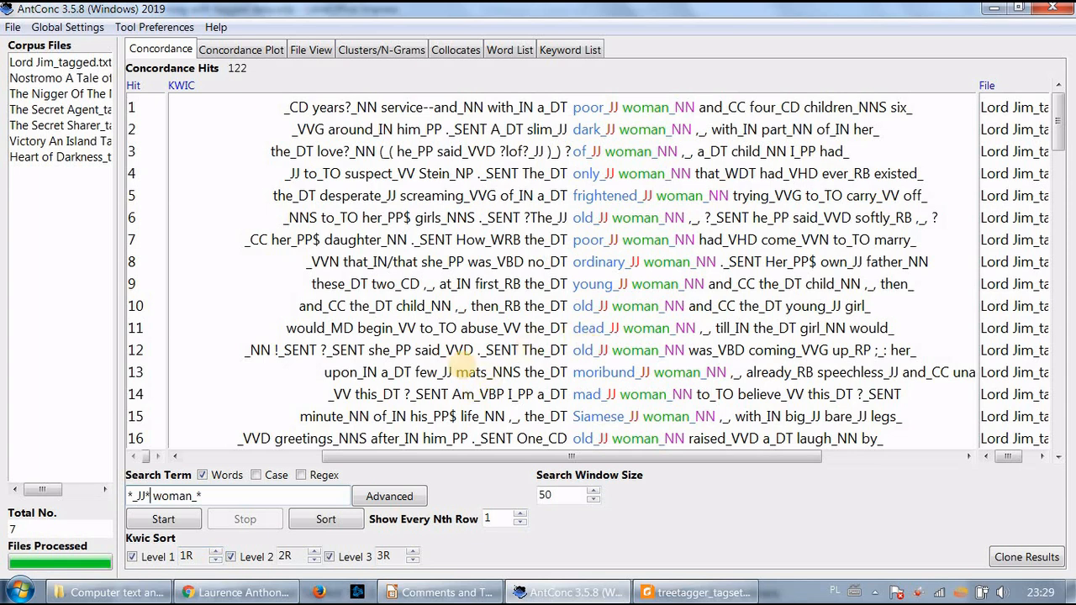
Sort the concordance by 0, 1R and 2R for levels 1 to 3, and review the adjectives listed before woman.
click(215, 561)
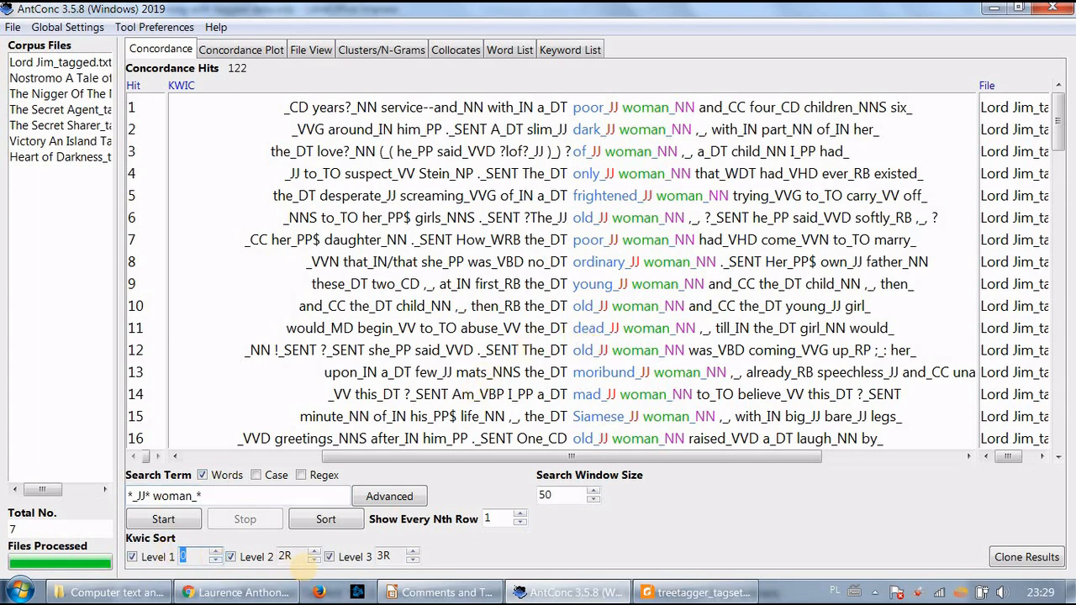
click(313, 561)
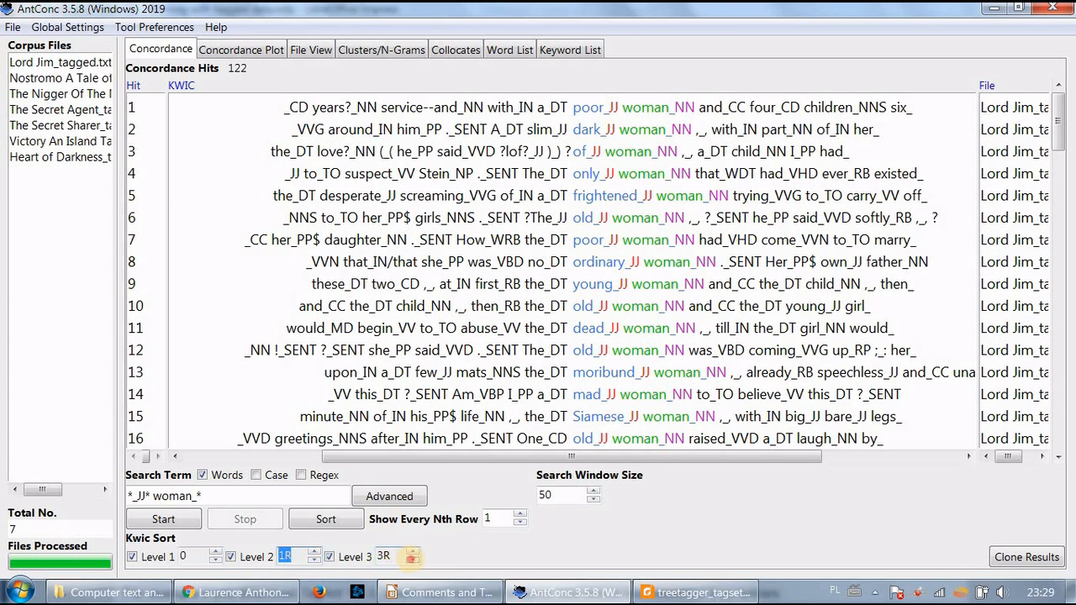
click(411, 560)
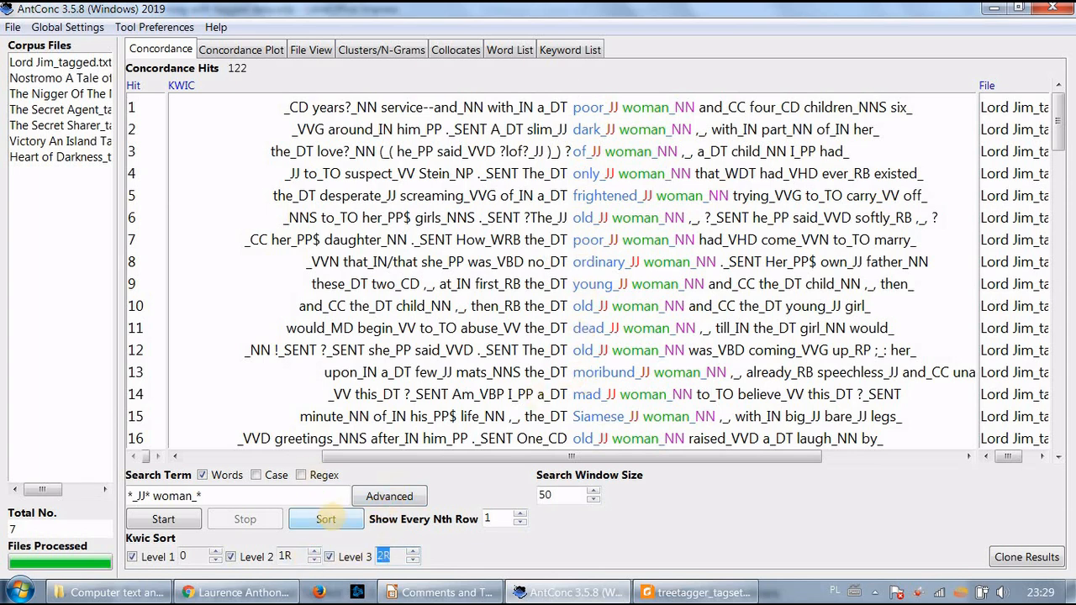
click(326, 519)
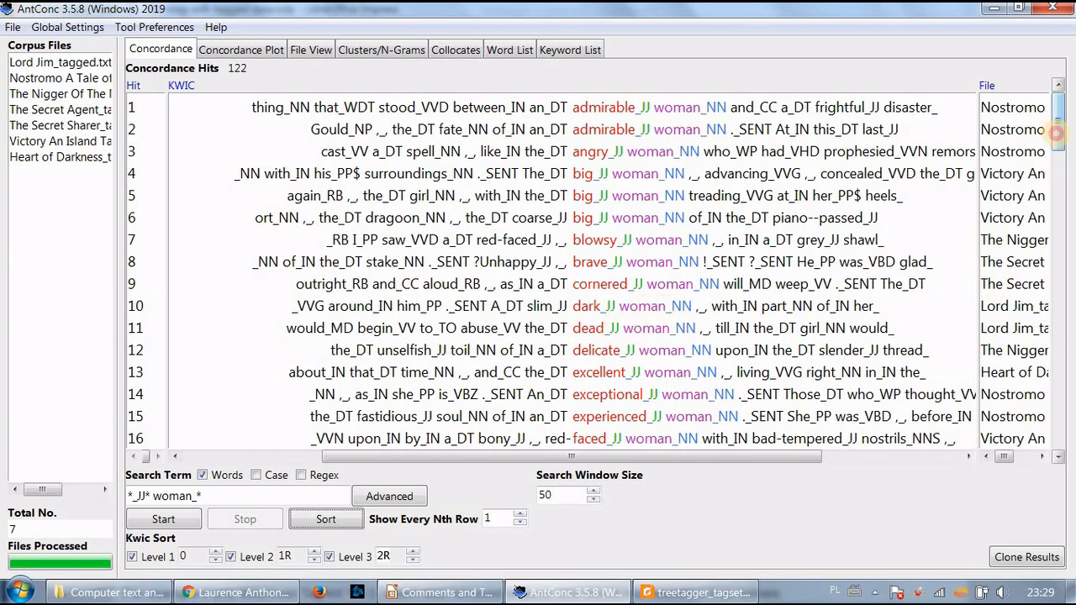
drag(1064, 132, 1062, 432)
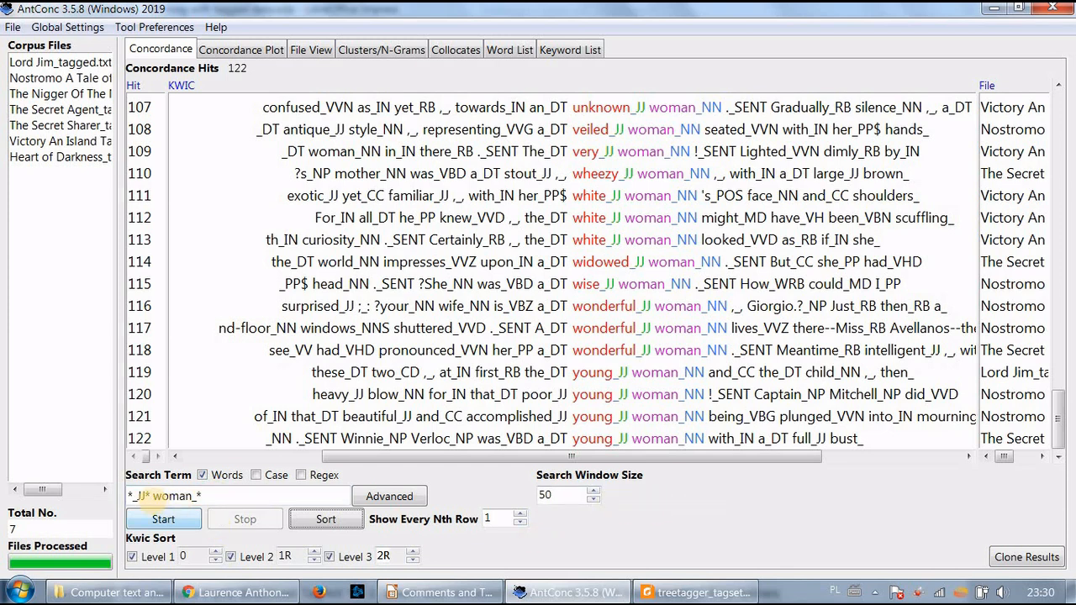
Change the search term to *_JJ* man_* and run the concordance search.
click(164, 496)
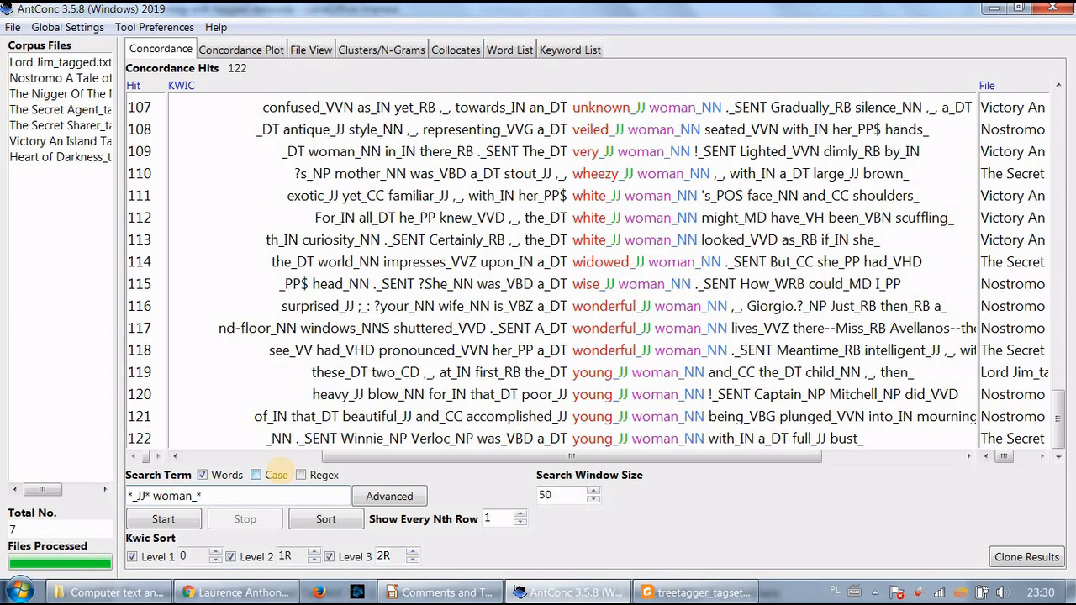
key(BackSpace)
key(BackSpace)
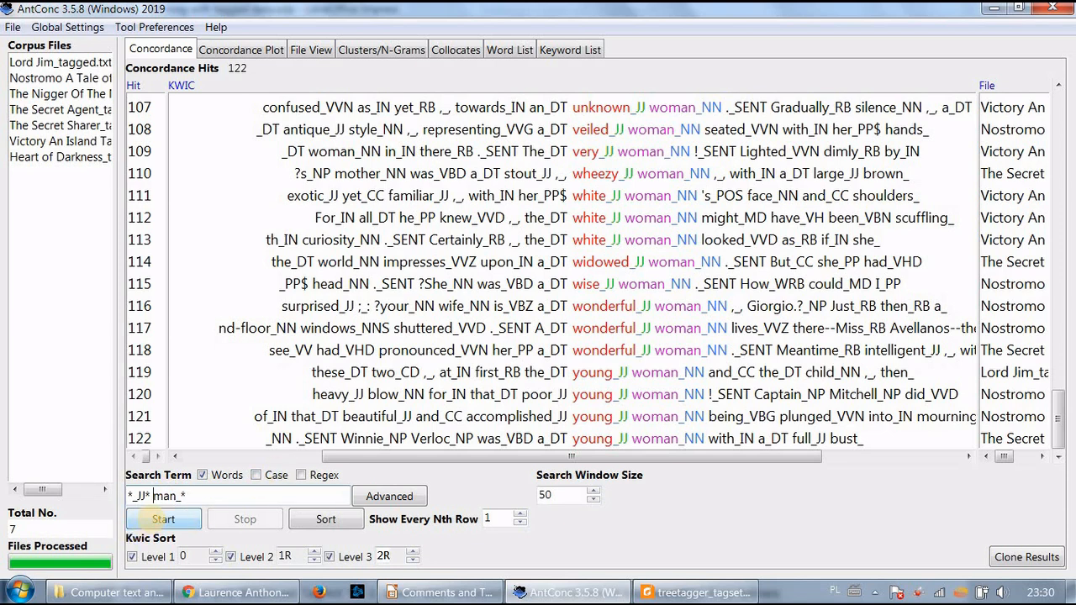
click(163, 518)
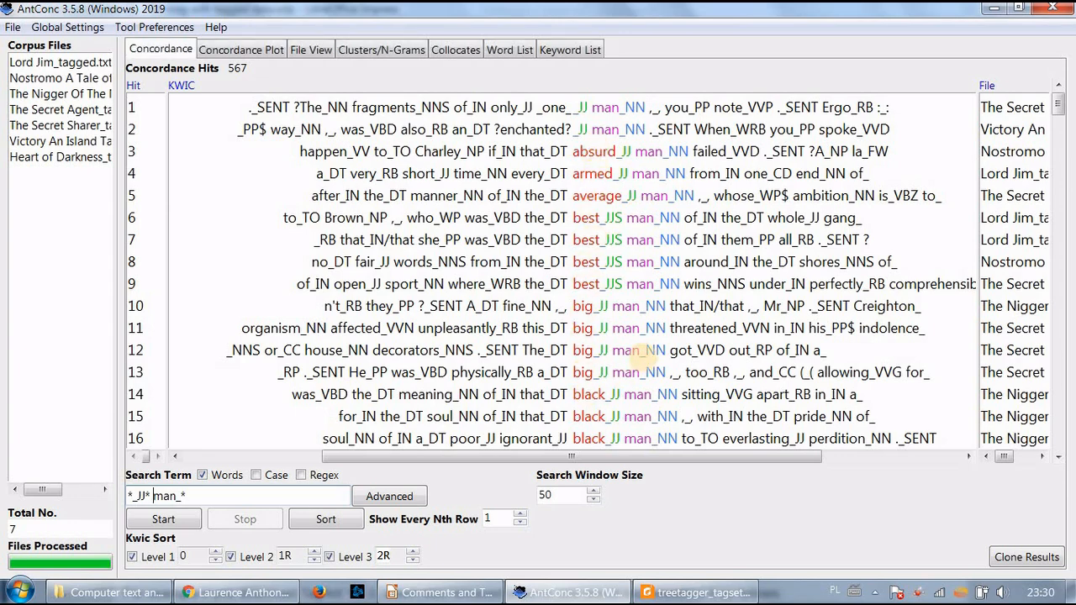
Examine the sorted concordance lines for the adjectives used most often before man, and return to the first hit.
drag(1055, 106, 1061, 133)
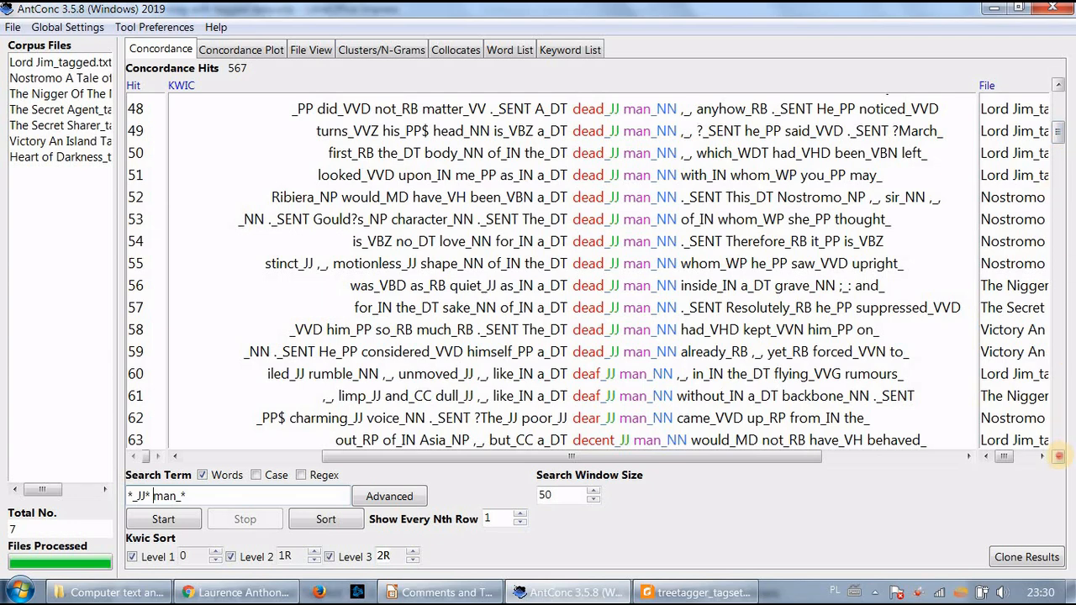
click(1058, 456)
click(1058, 456)
click(1058, 455)
click(1058, 455)
click(1058, 455)
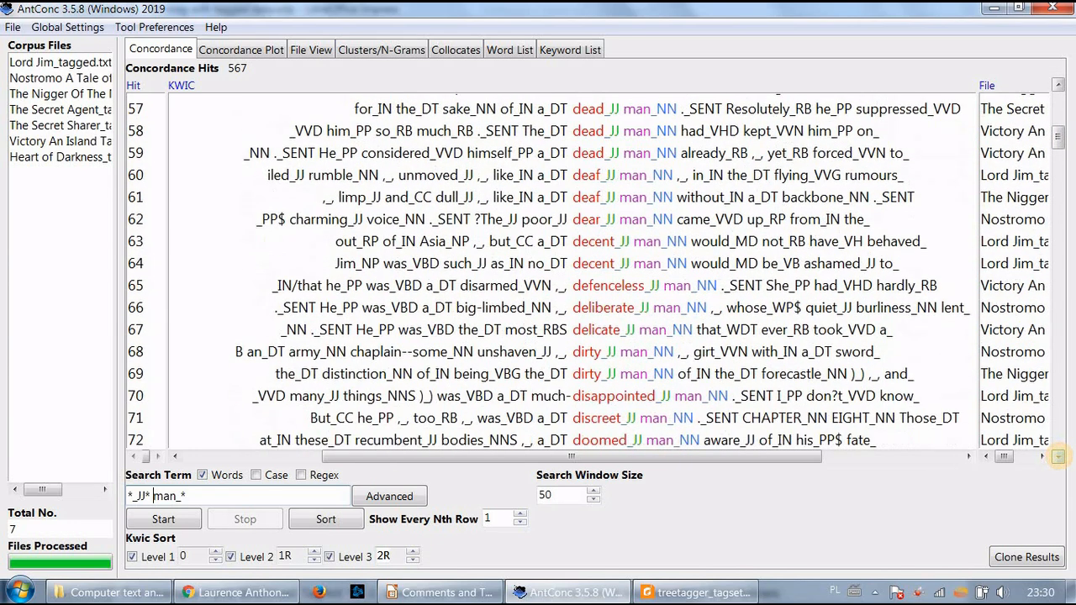
click(1058, 456)
click(1058, 456)
click(1058, 456)
click(1059, 456)
click(1058, 456)
click(1058, 455)
click(1058, 455)
click(1058, 455)
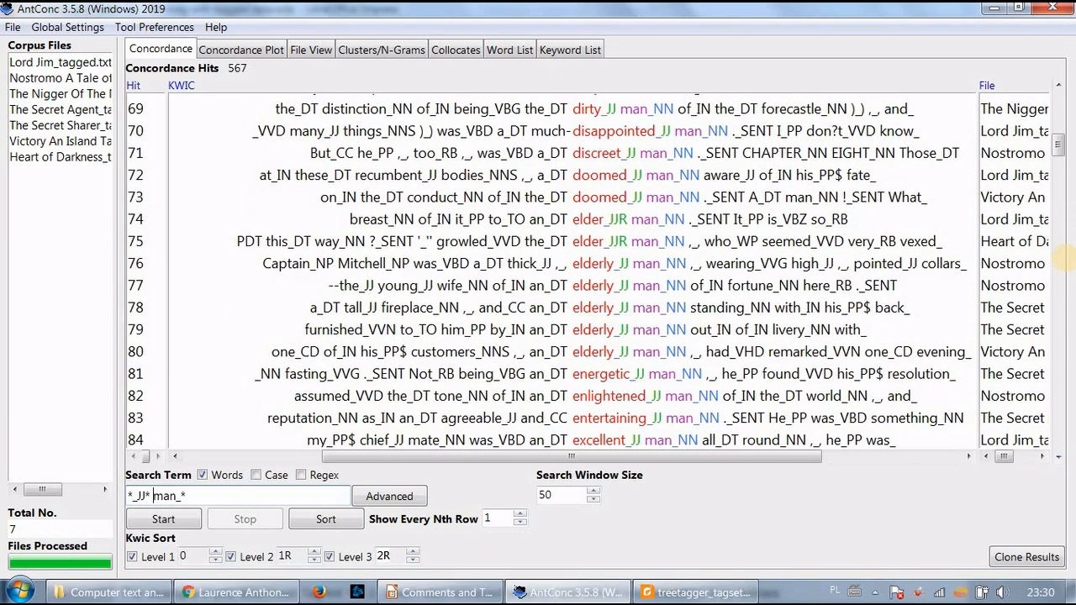
drag(1055, 143, 1059, 99)
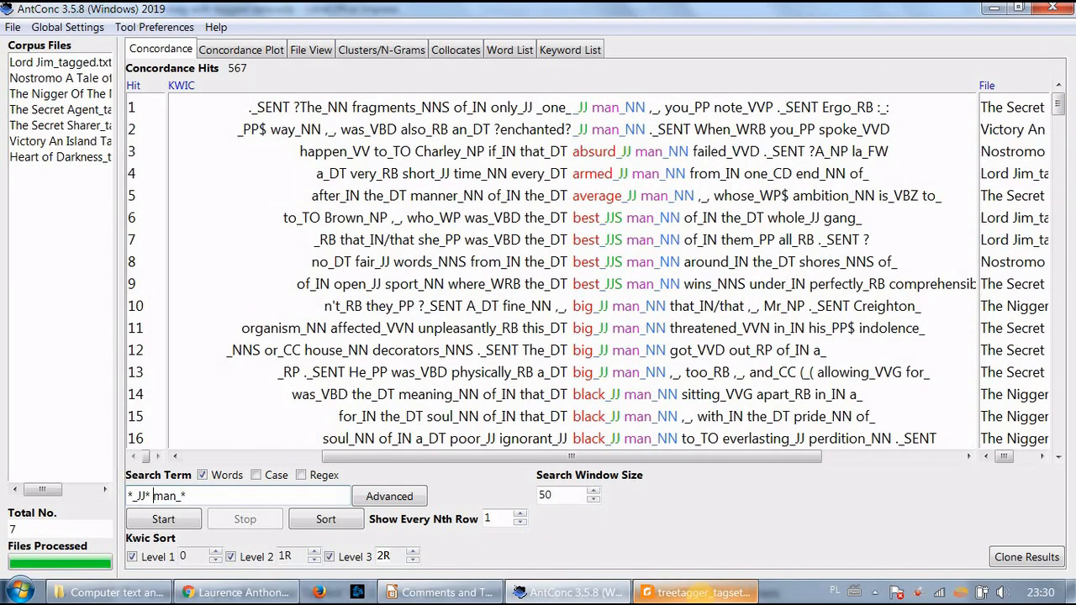
Switch to the Impress presentation and read the exercise on superlative adjectives before the two nouns on slide 5.
click(696, 592)
click(429, 592)
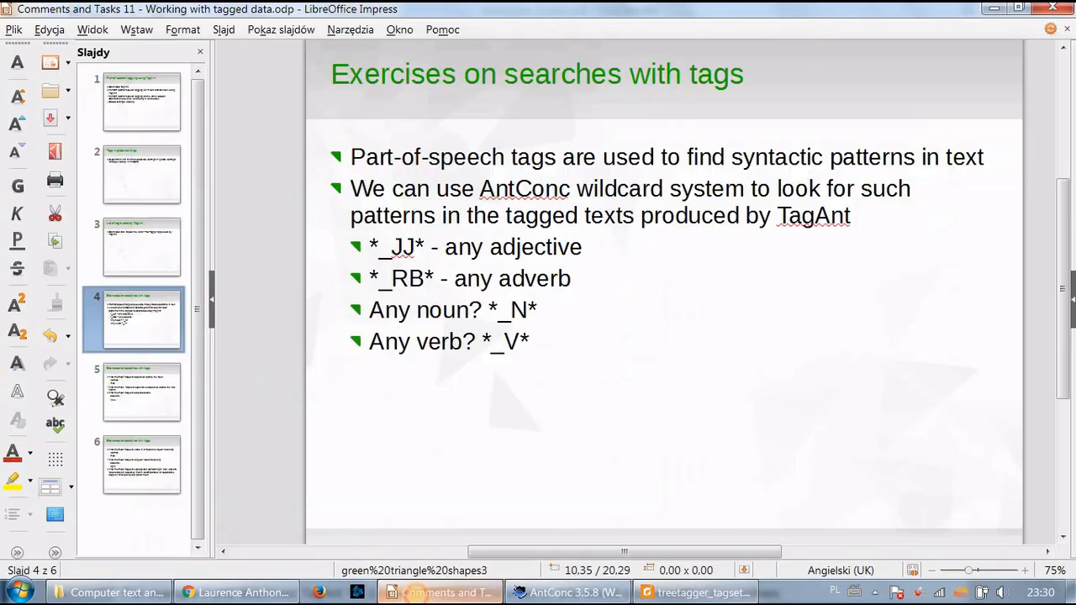
click(147, 385)
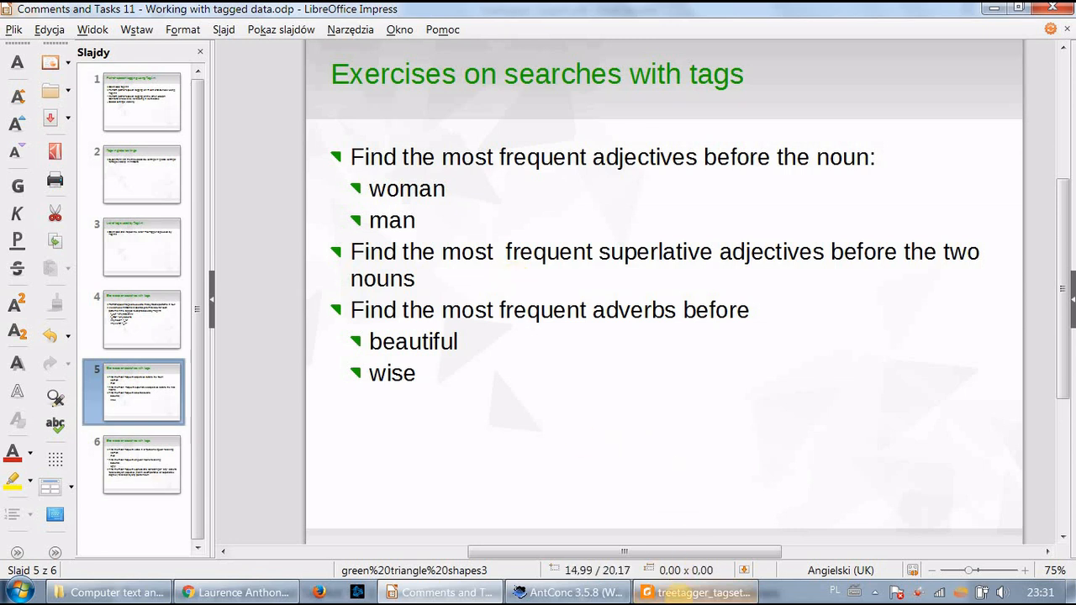
mouse_move(545, 592)
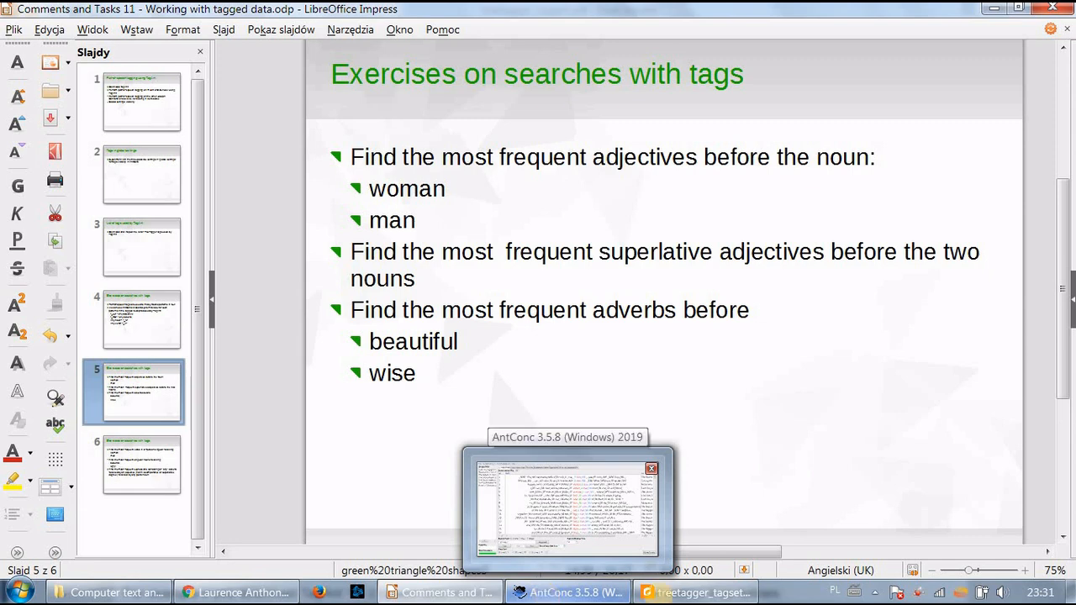
Look up the superlative adjective tag in treetagger_tagset.pdf in Foxit Reader and return to slide 5 in Impress.
click(656, 593)
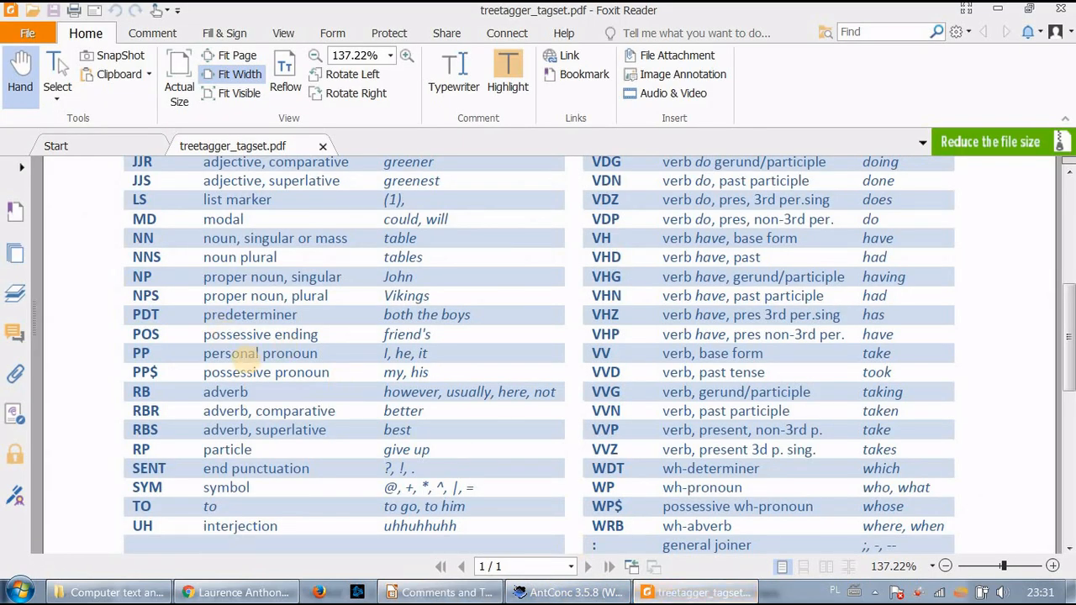
scroll(221, 362, up, 1)
scroll(168, 311, up, 1)
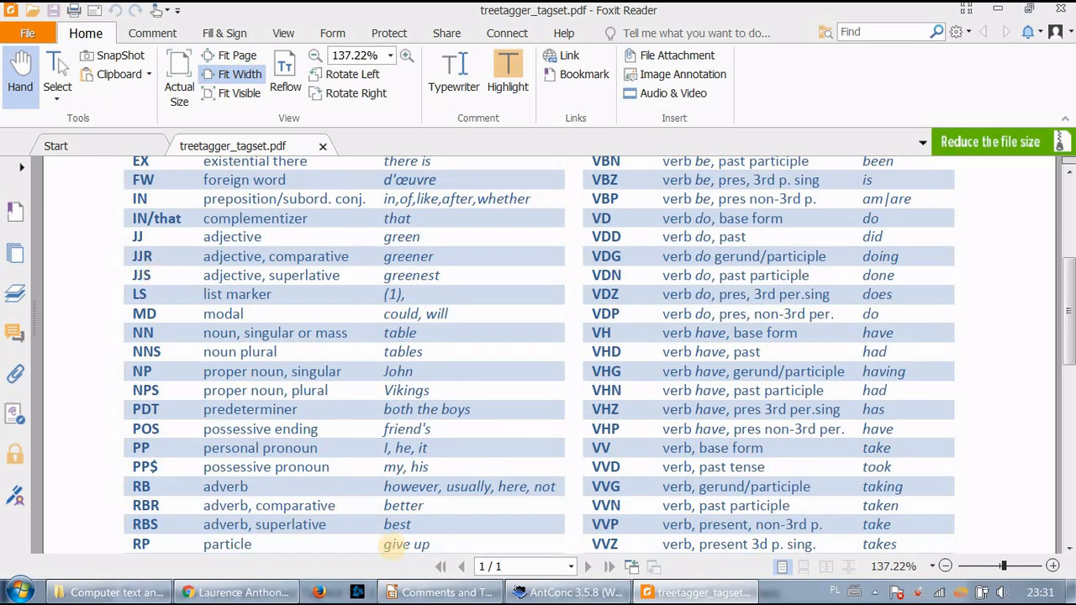
click(446, 593)
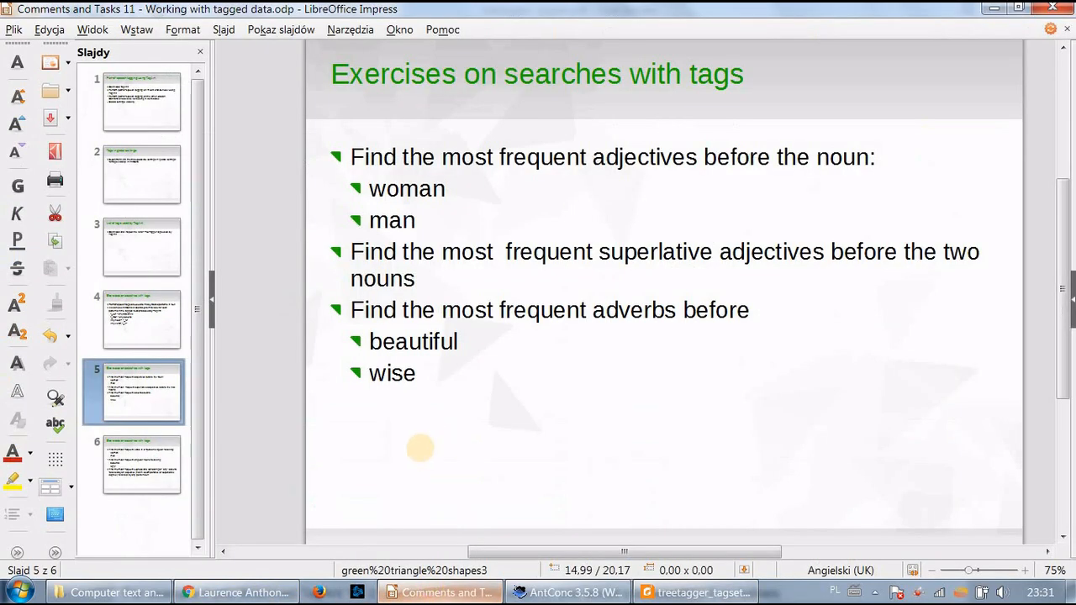
Switch to AntConc and run concordance searches for superlative adjectives with *_JJS man_*, followed by *_JJS woman_*.
click(555, 592)
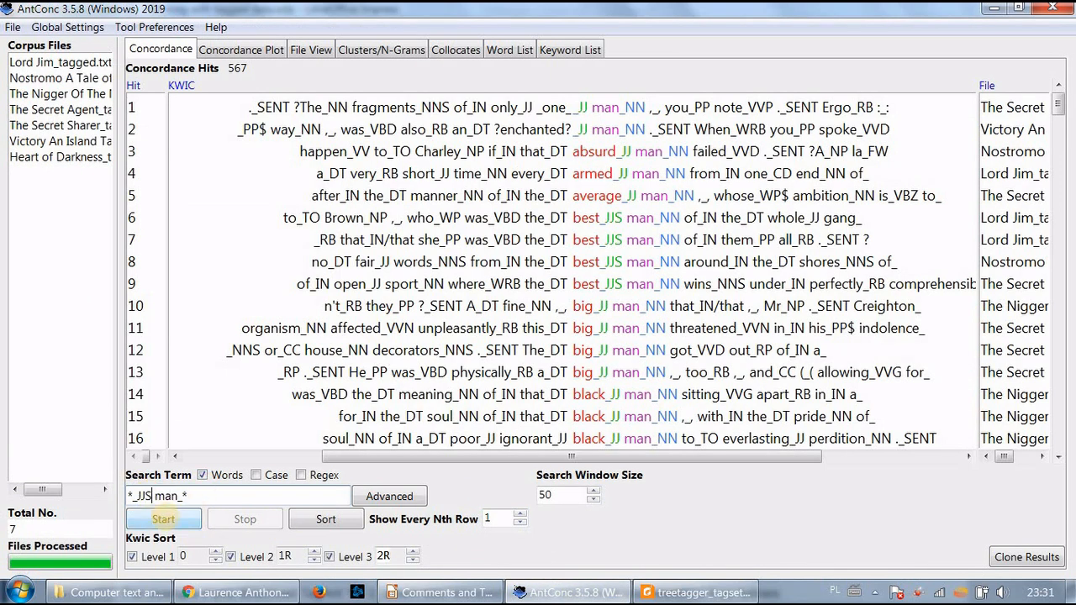
click(163, 519)
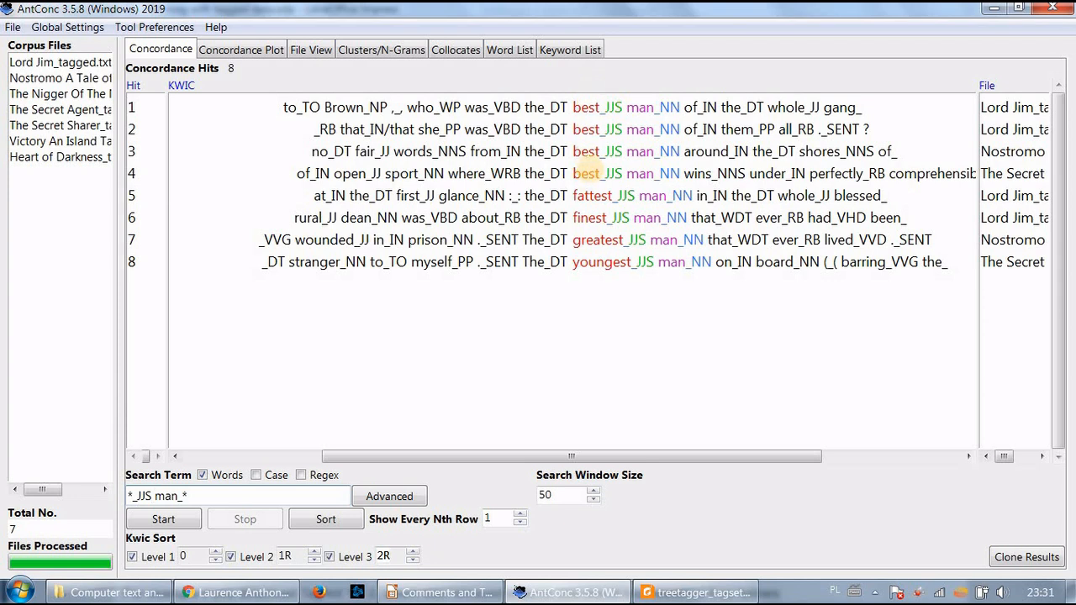
click(152, 495)
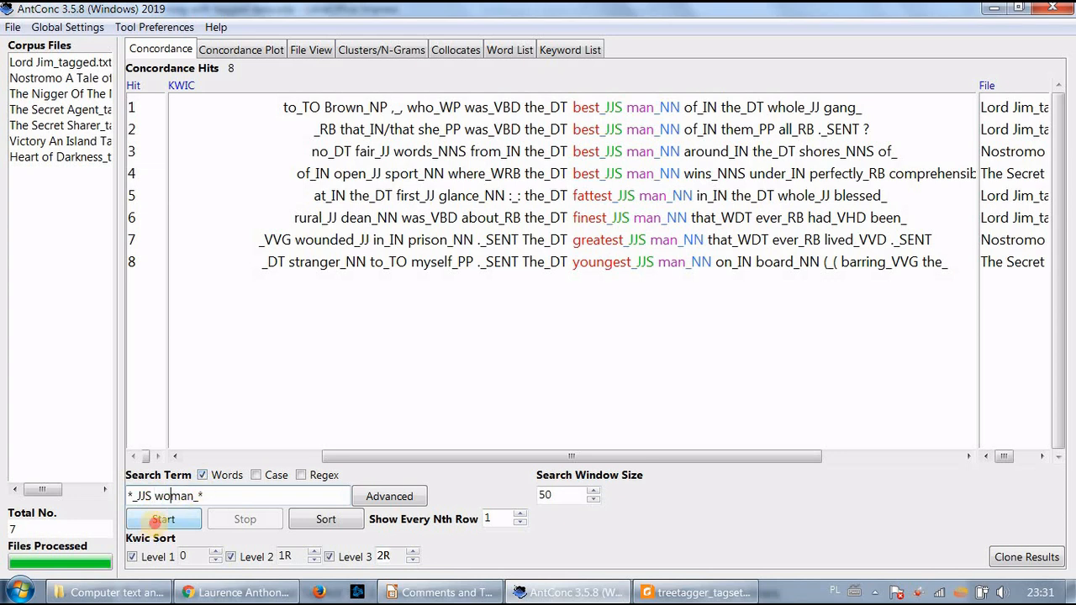
click(163, 520)
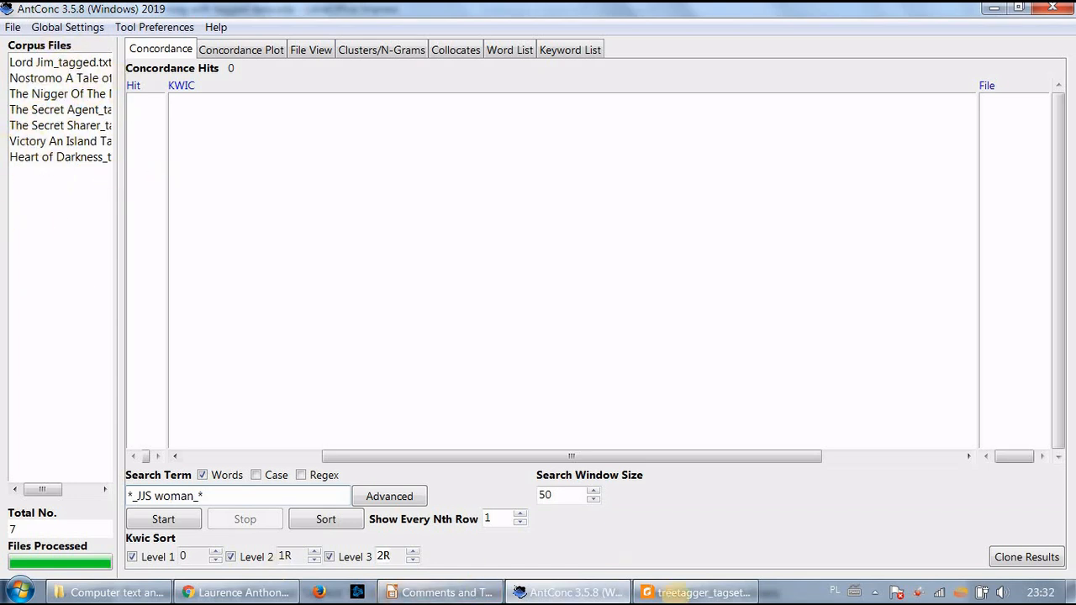
Look up the adverb tags in treetagger_tagset.pdf in Foxit Reader and the adverb wildcard on slide 4 in Impress, and return to slide 5.
click(696, 593)
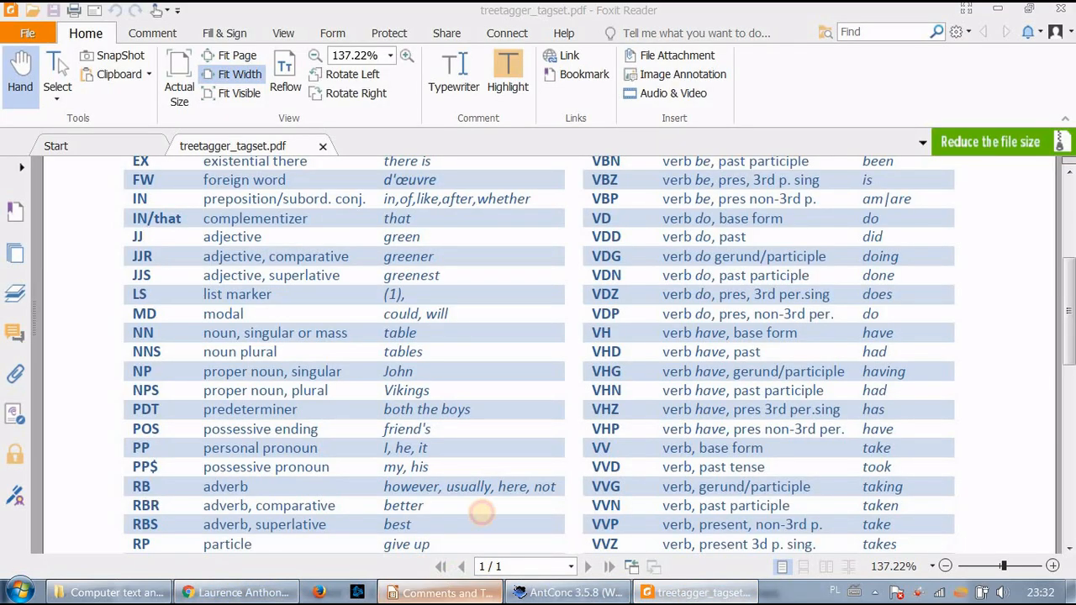
click(475, 592)
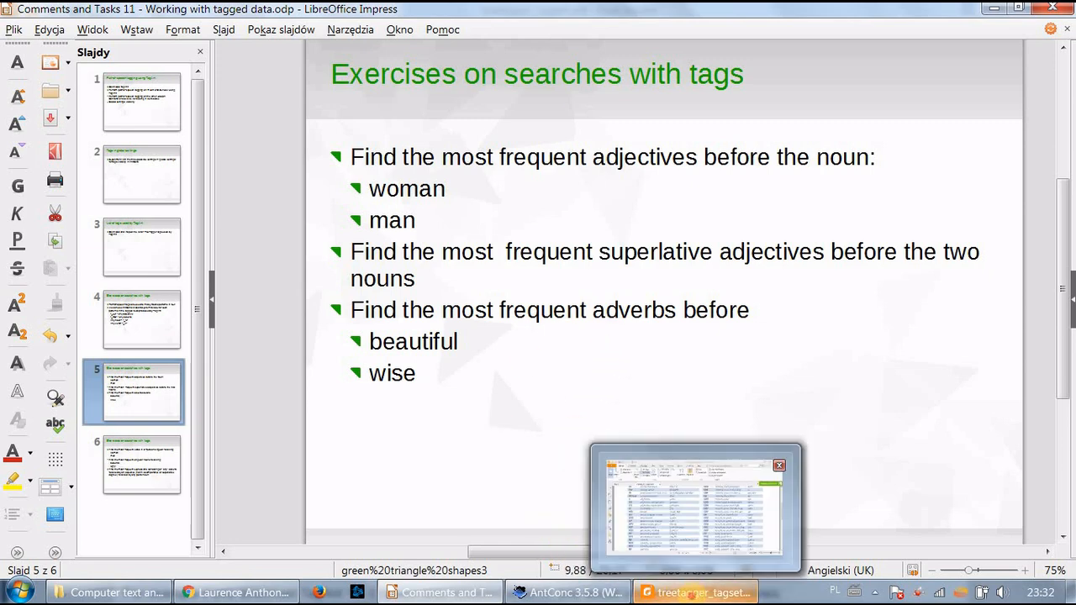
click(698, 592)
scroll(244, 395, down, 2)
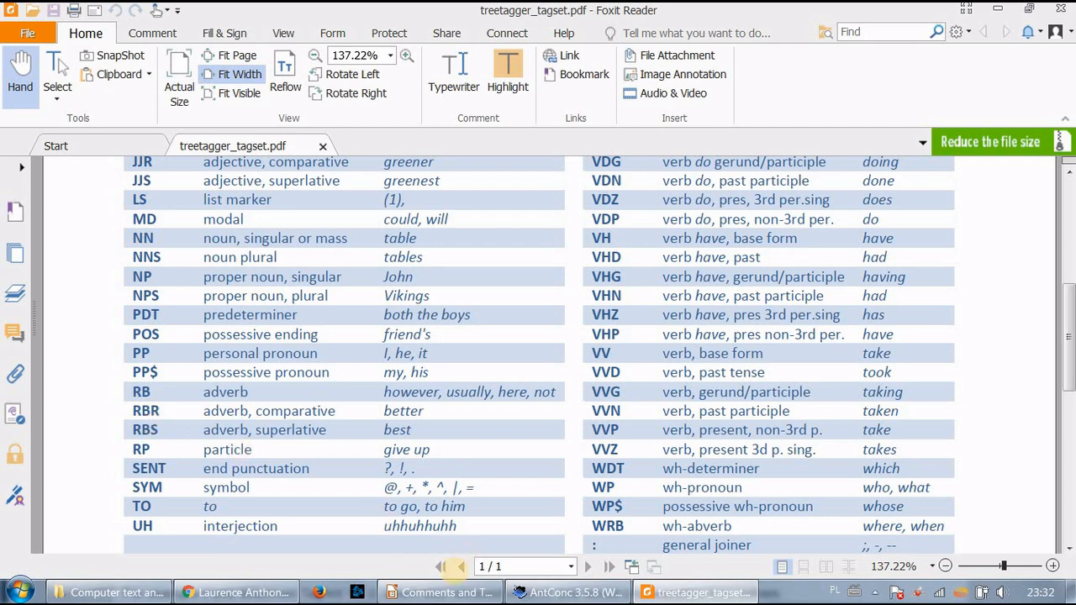
click(437, 592)
click(117, 315)
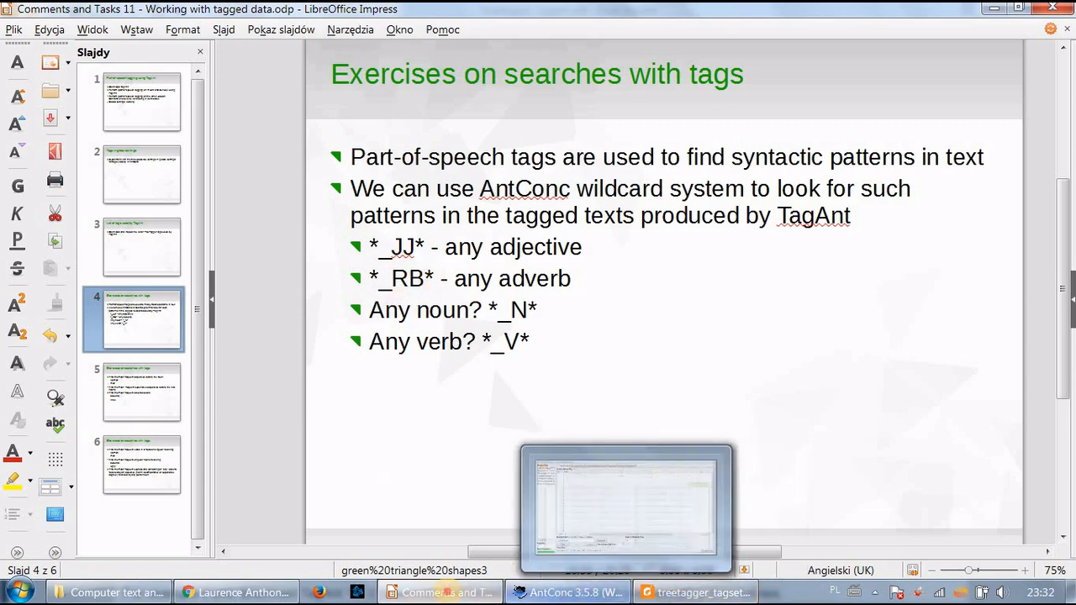
click(672, 593)
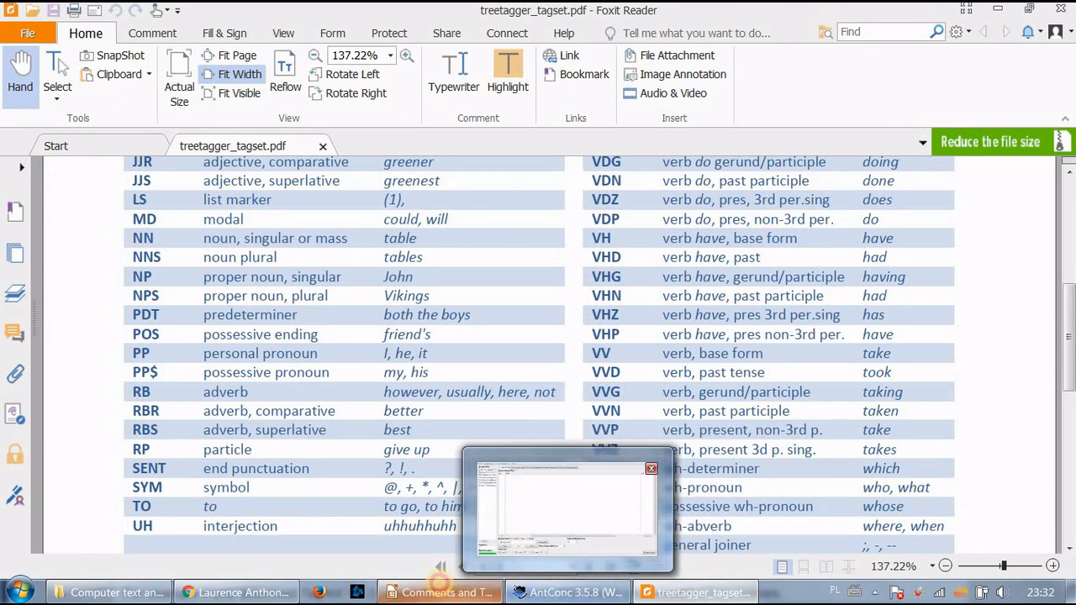
click(442, 593)
click(120, 378)
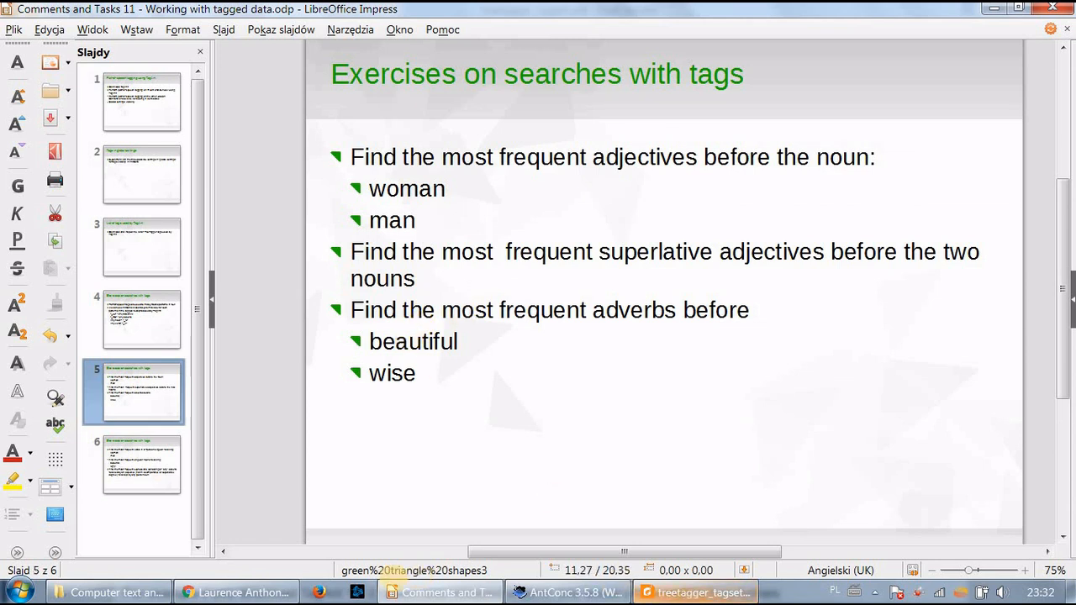
Switch to AntConc, change the search term to *_RB* beautiful_* and run the concordance search.
click(555, 593)
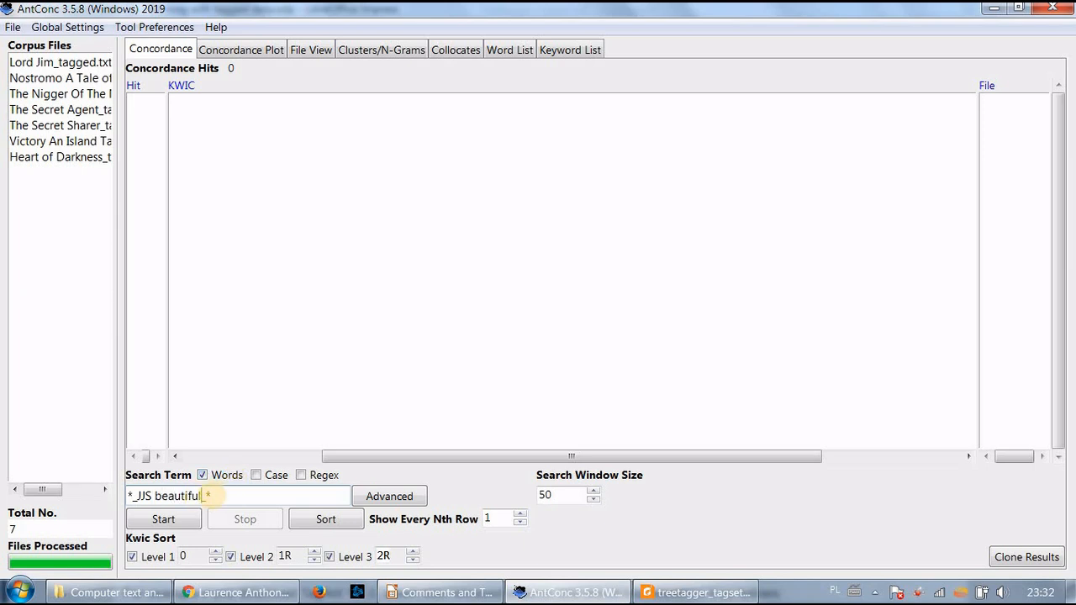
click(203, 496)
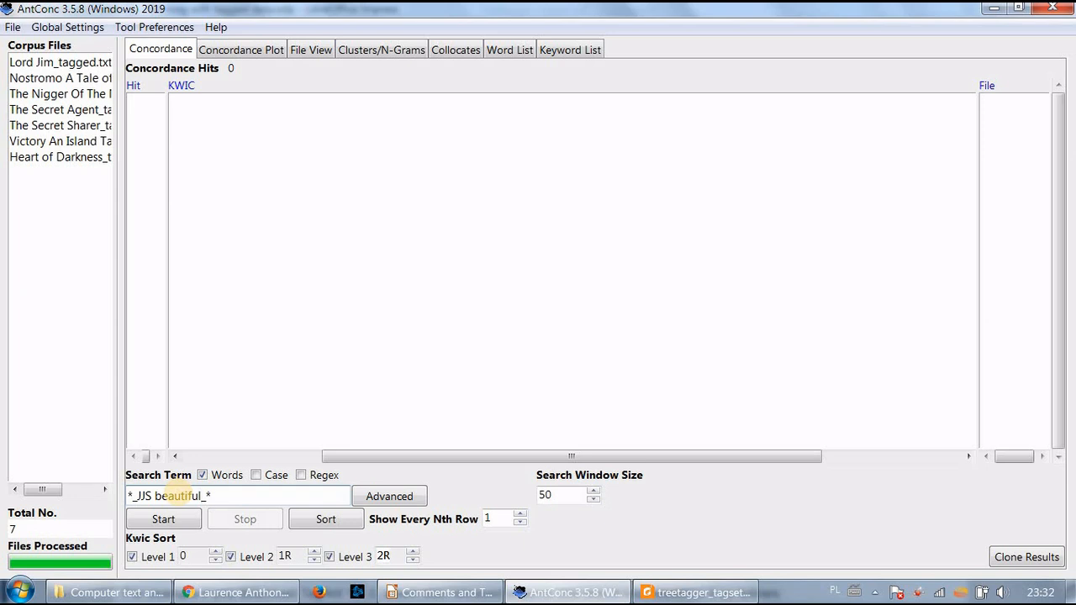
click(213, 495)
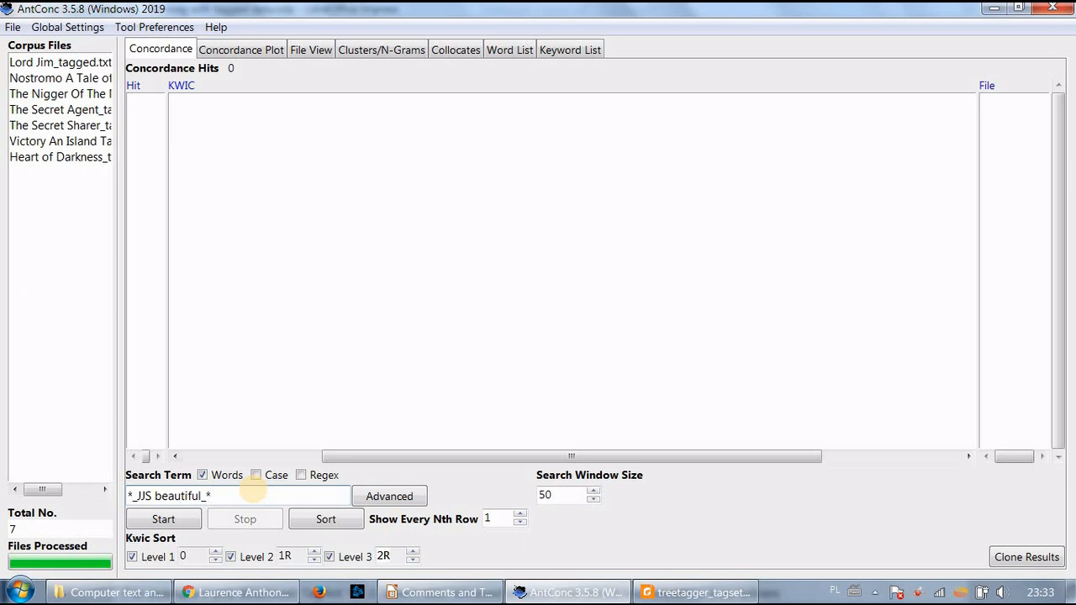
click(152, 496)
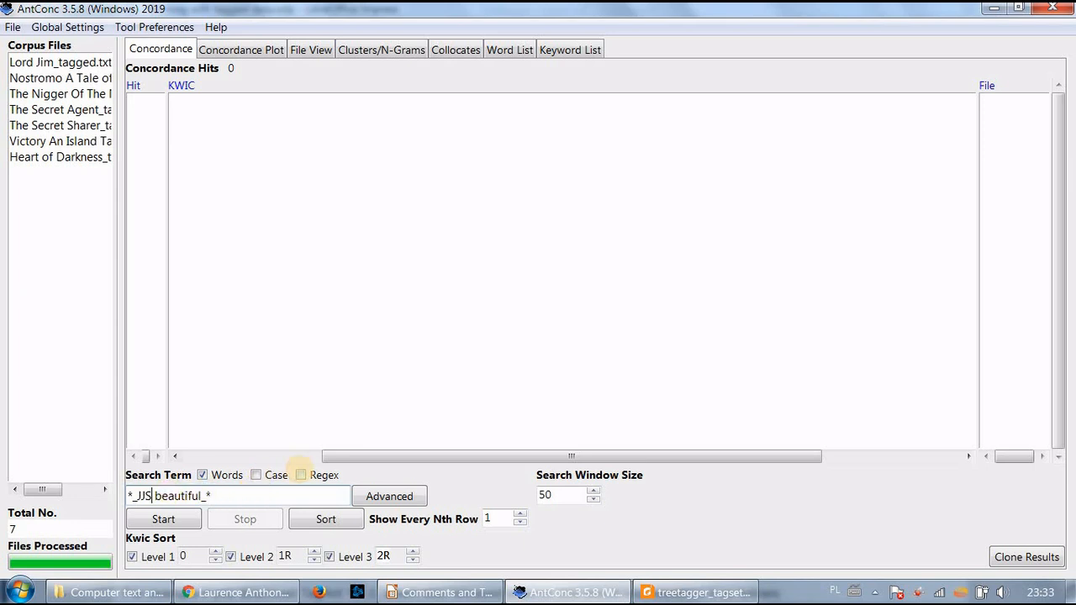
key(BackSpace)
key(BackSpace)
key(BackSpace)
text(RBV)
key(BackSpace)
text(*)
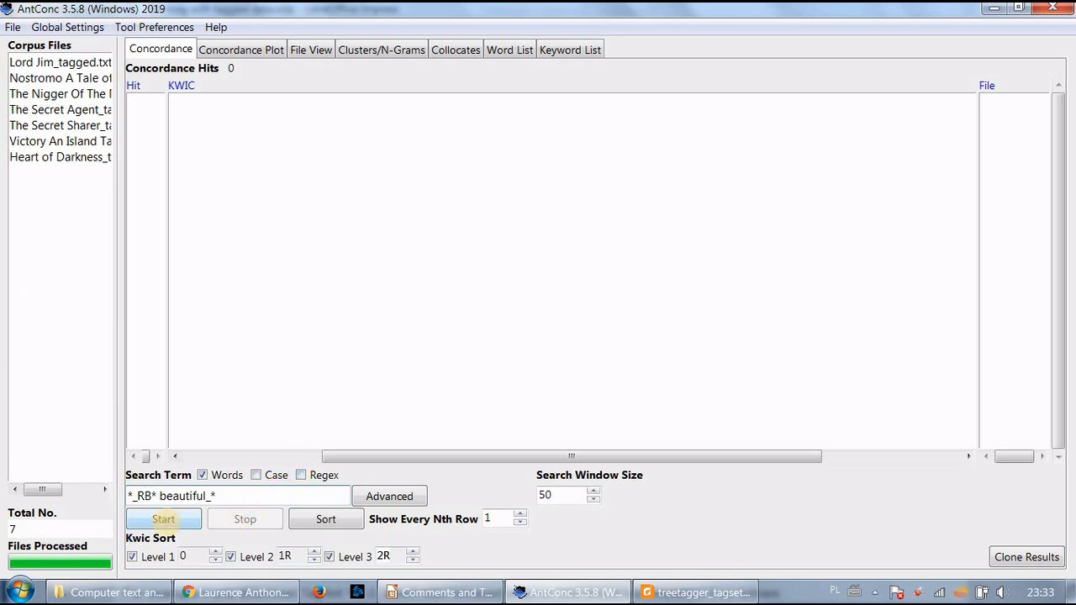
click(162, 518)
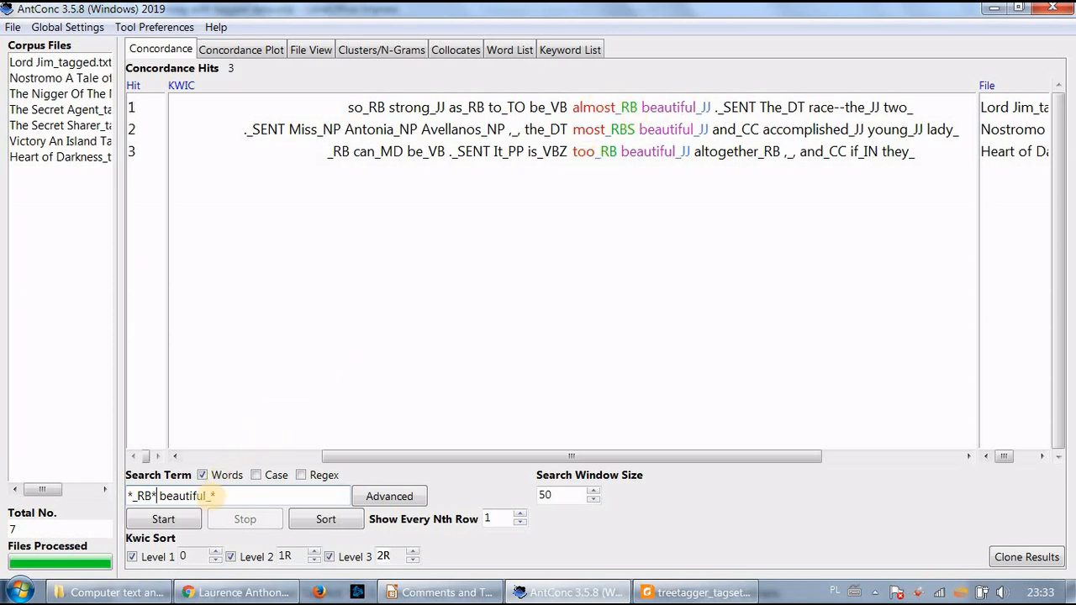
Run the concordance search for *_RB* wise_*, and switch to Impress to read the exercises on slide 6.
click(207, 495)
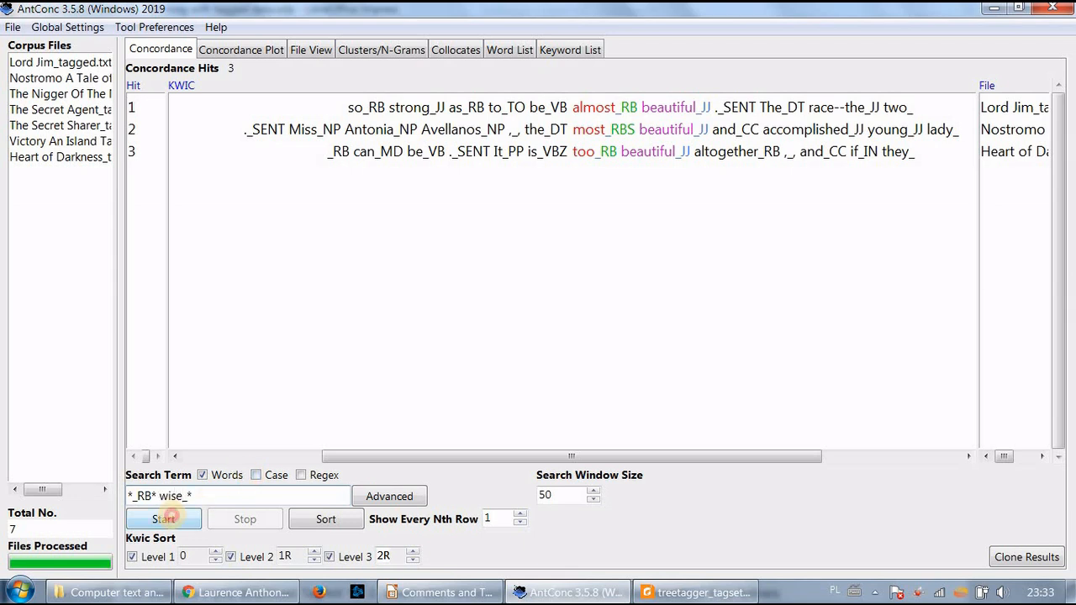
click(160, 516)
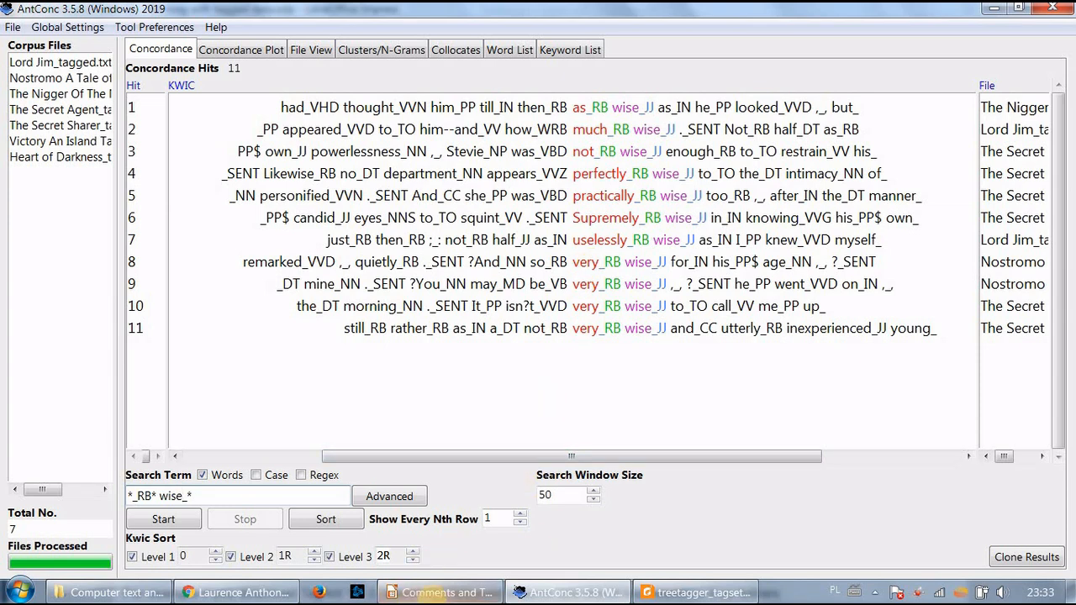
click(438, 585)
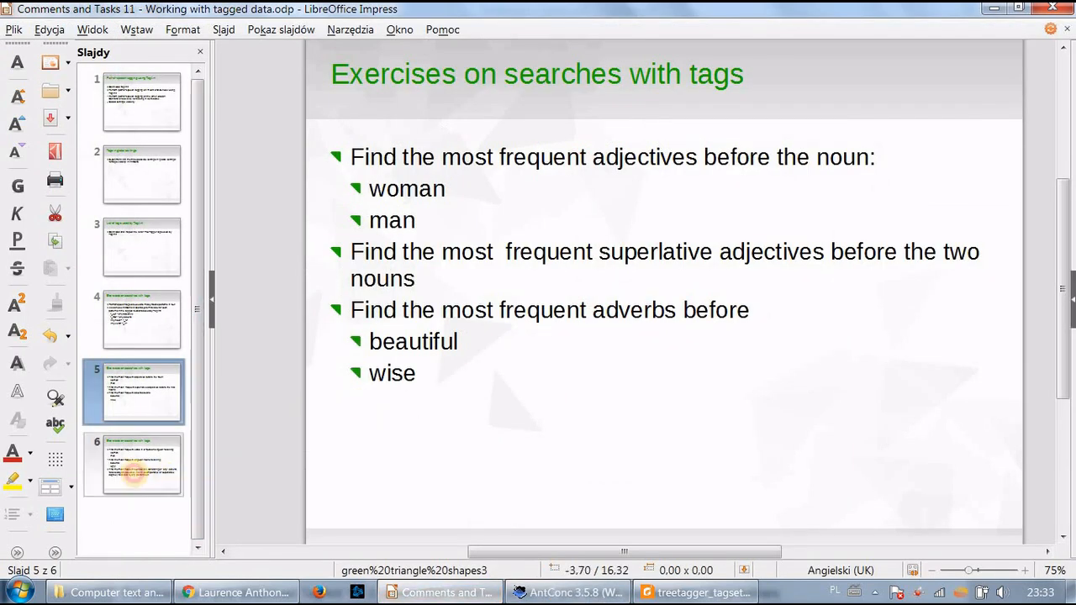
click(133, 471)
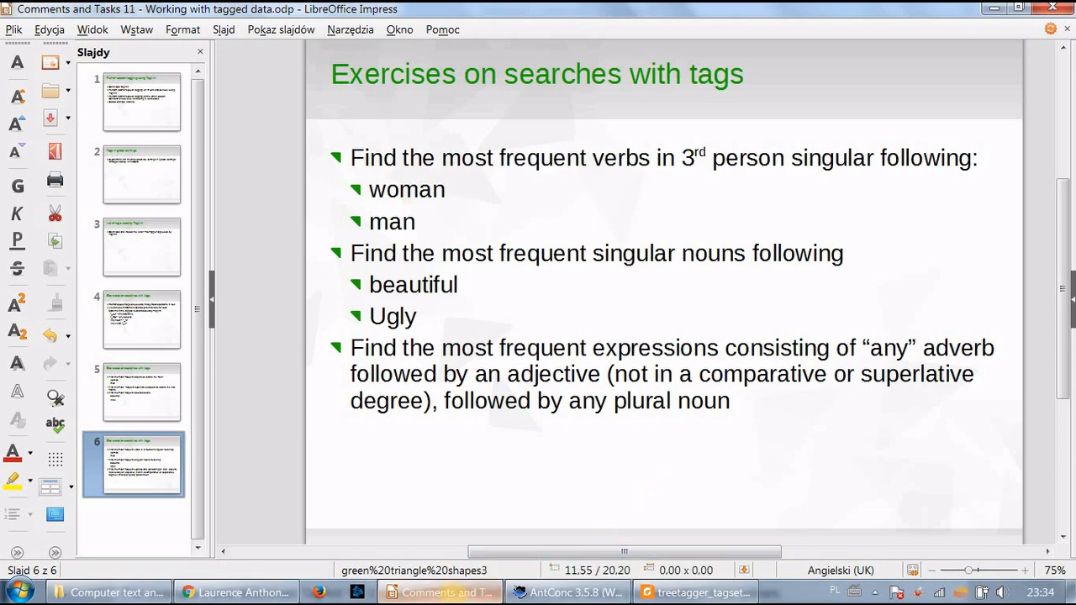
Switch to AntConc and search for woman_* *_VVZ, checking the third-person singular verb tag in treetagger_tagset.pdf.
click(572, 592)
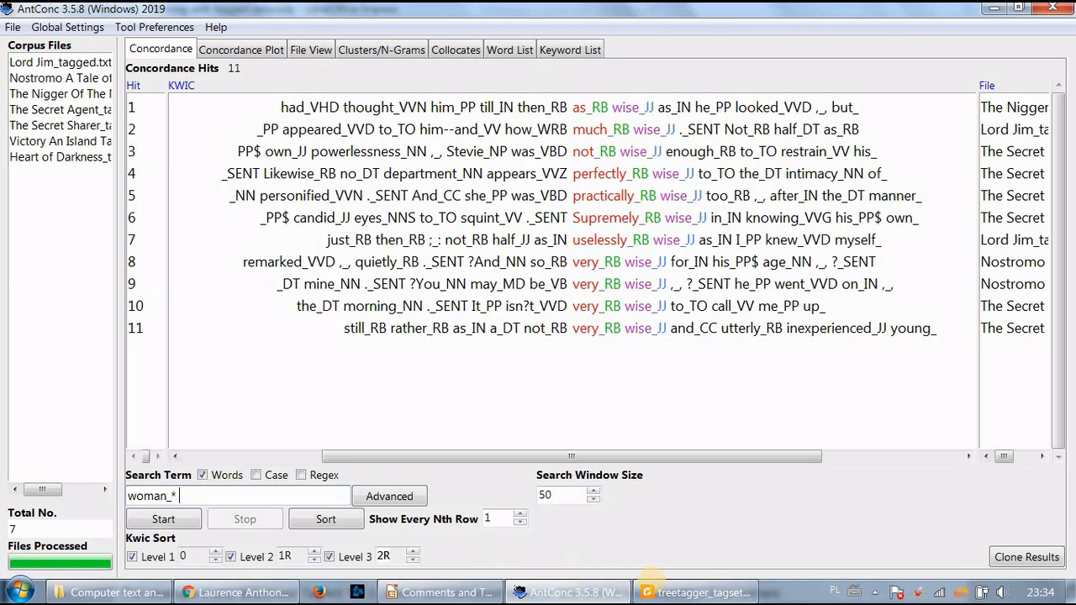
click(686, 592)
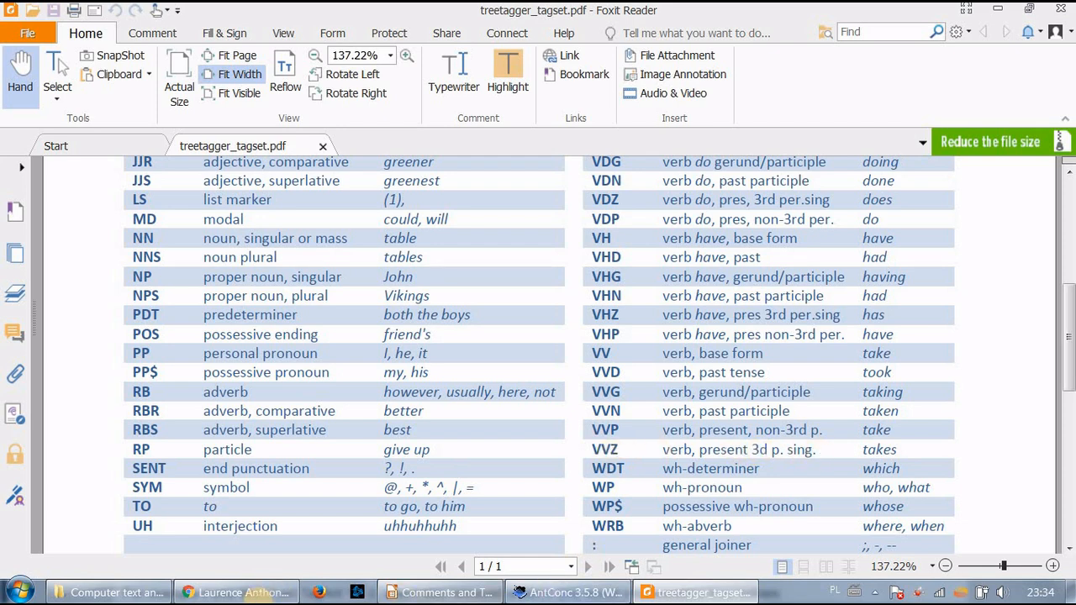
click(238, 593)
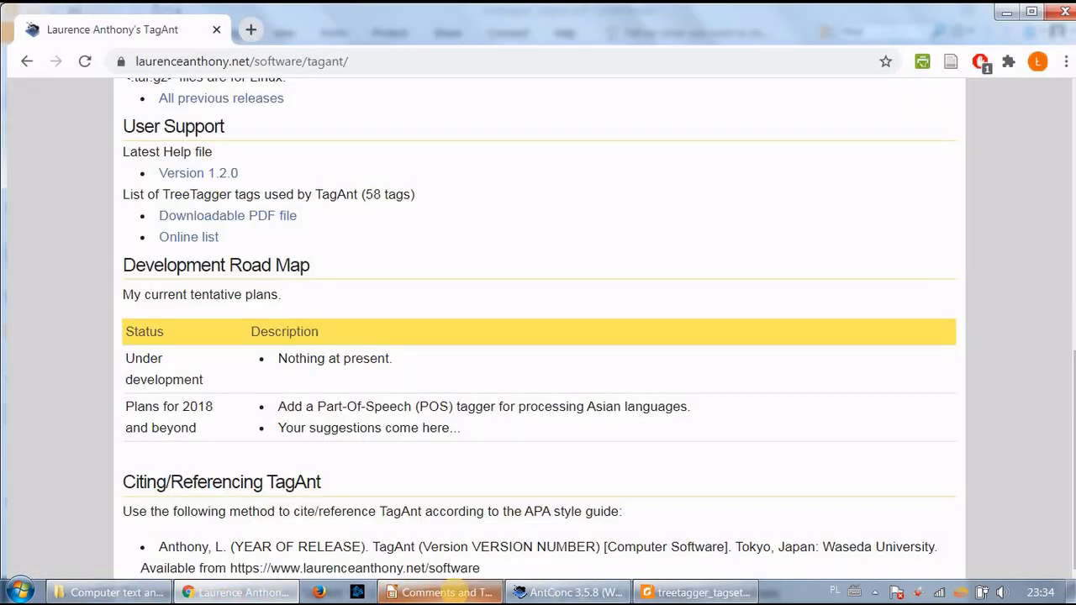
click(454, 592)
click(538, 592)
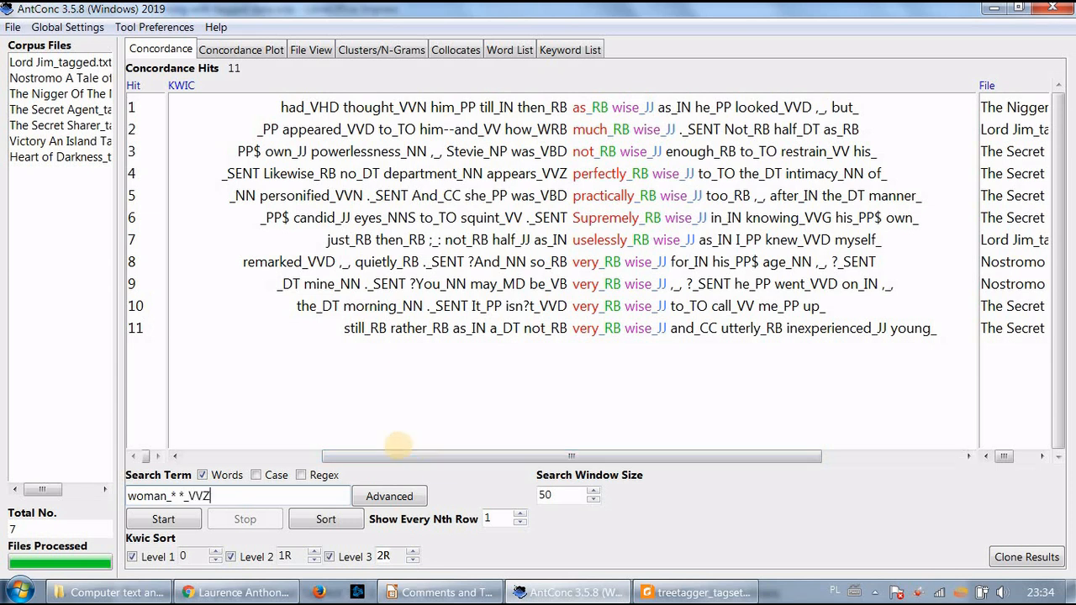
click(163, 520)
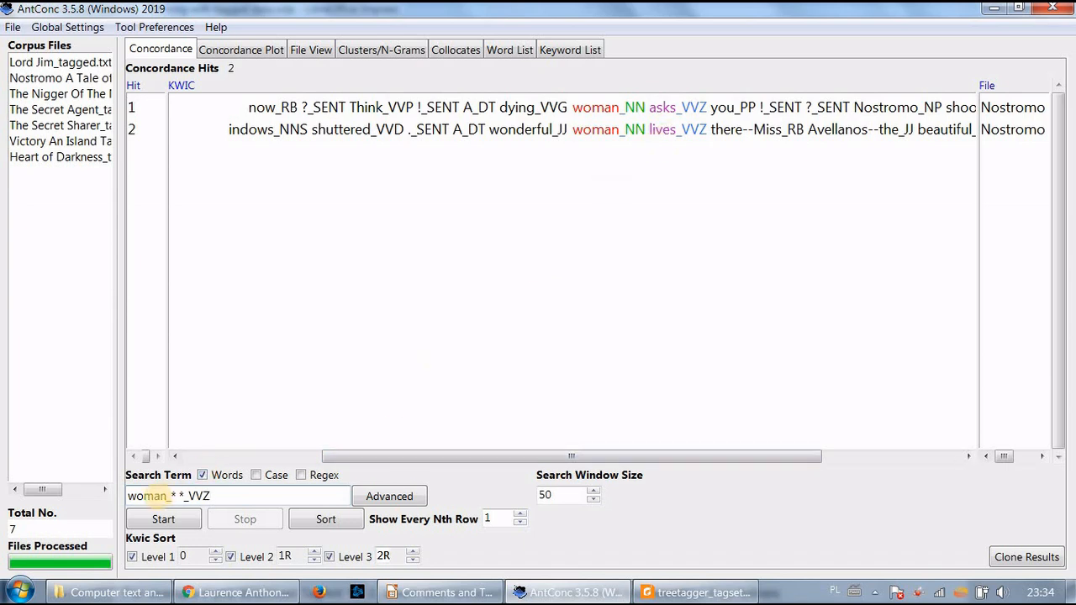
Change the search term to man_* *_VVZ, run the concordance search and examine the verbs following man.
click(162, 496)
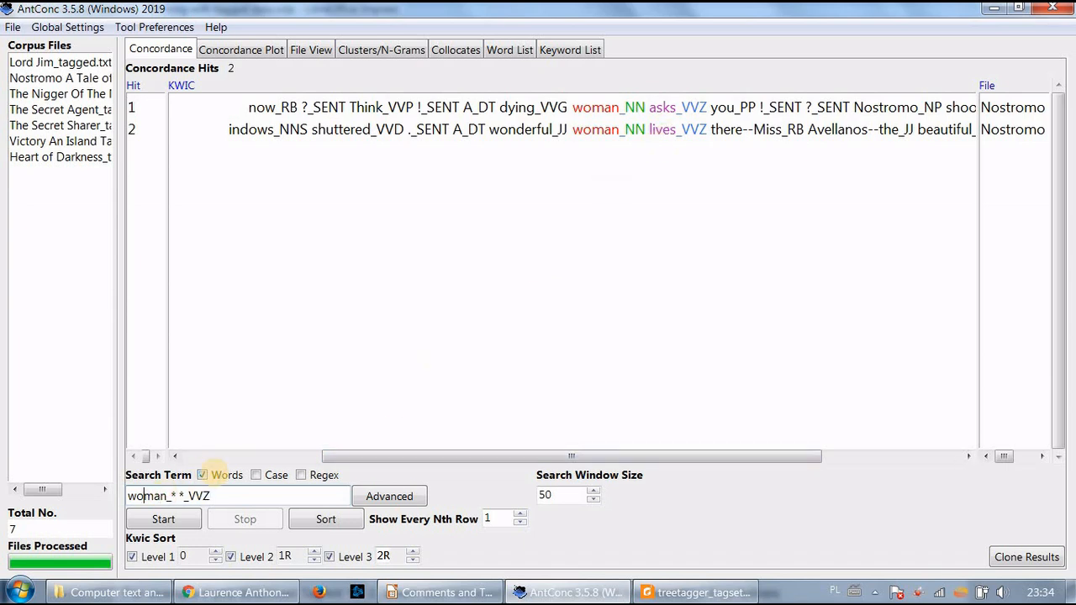
key(BackSpace)
key(BackSpace)
click(152, 515)
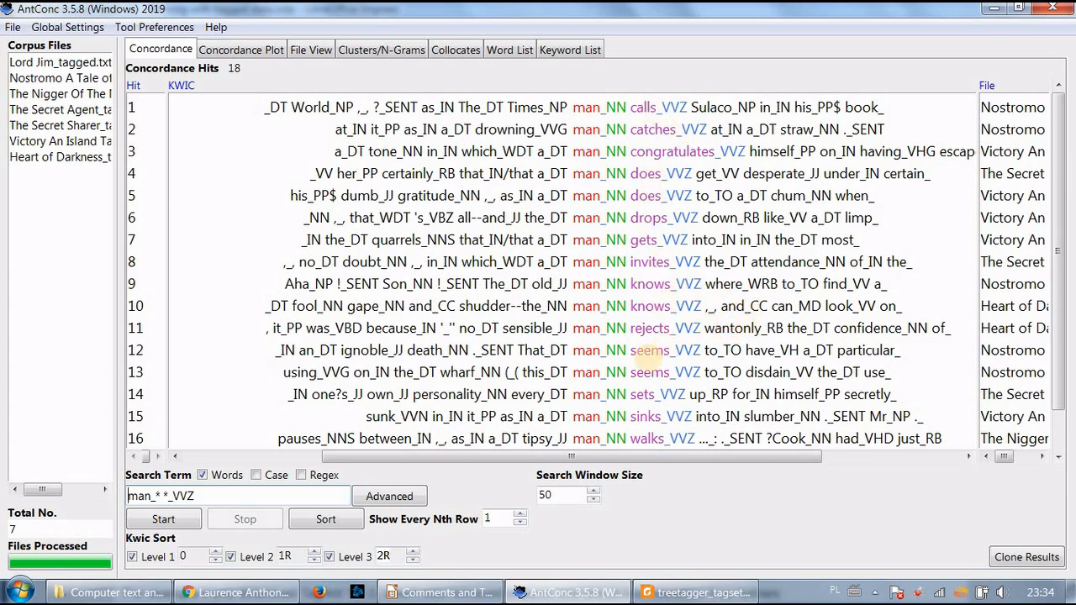
mouse_move(1058, 252)
mouse_down()
mouse_move(1057, 306)
mouse_move(1057, 258)
mouse_up()
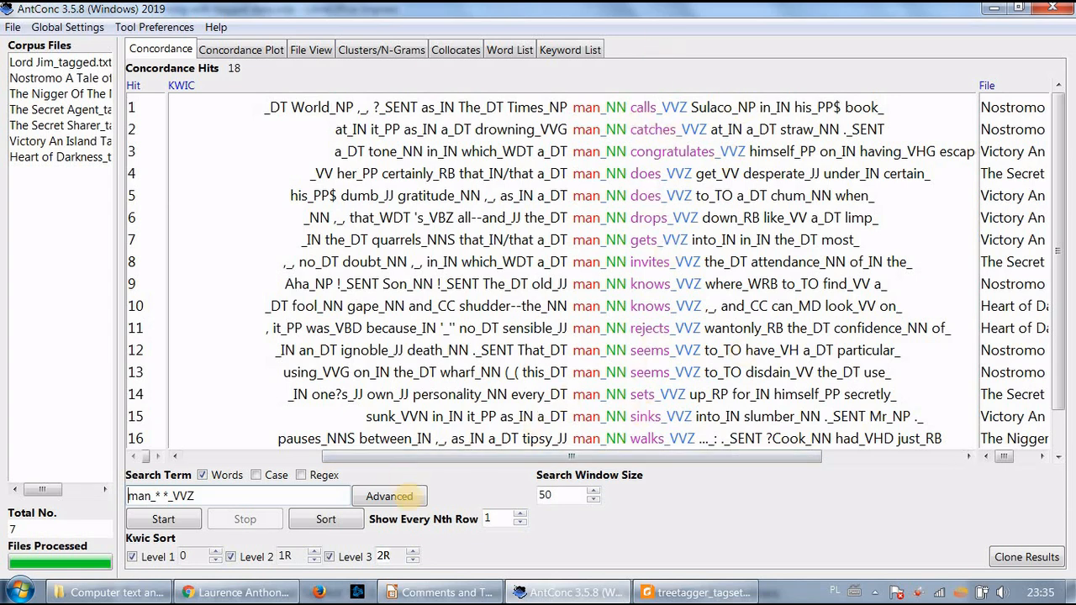
Switch to the Impress presentation and change Ugly to lowercase ugly in the exercise list on slide 6.
click(689, 593)
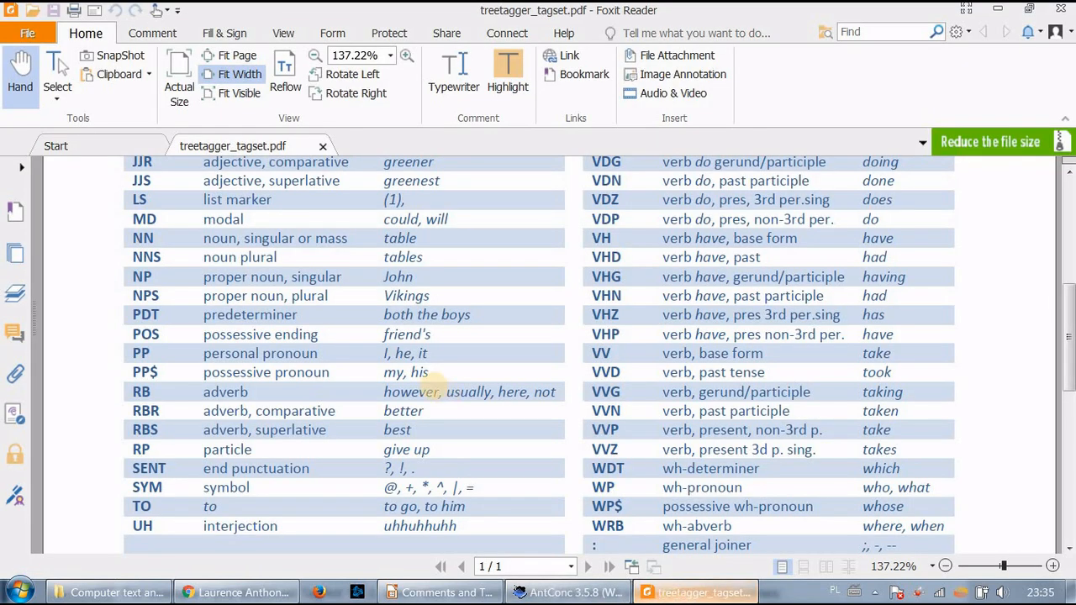
click(441, 593)
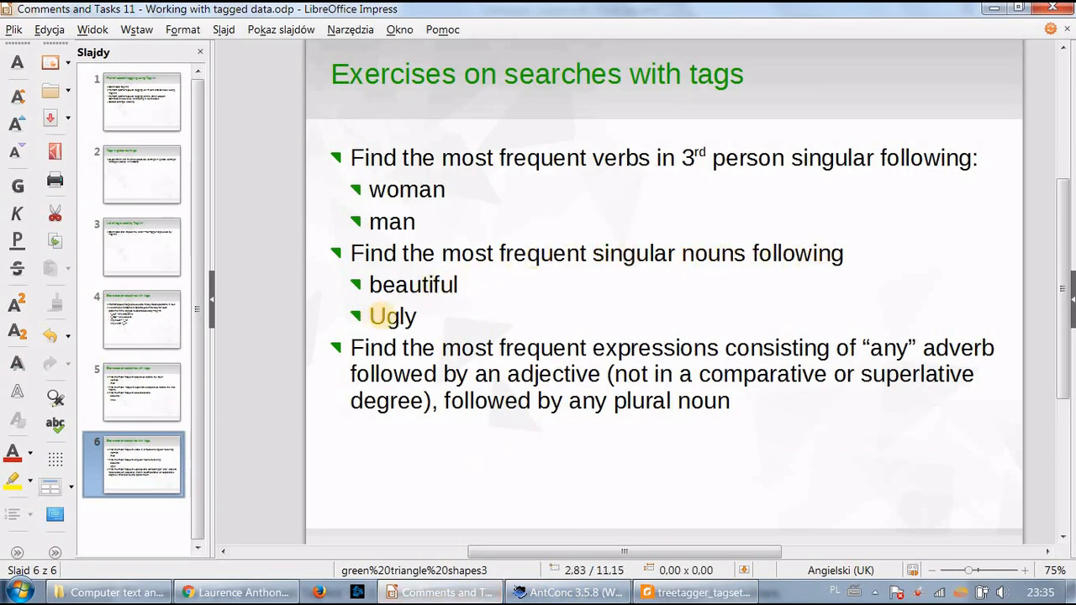
click(380, 316)
key(BackSpace)
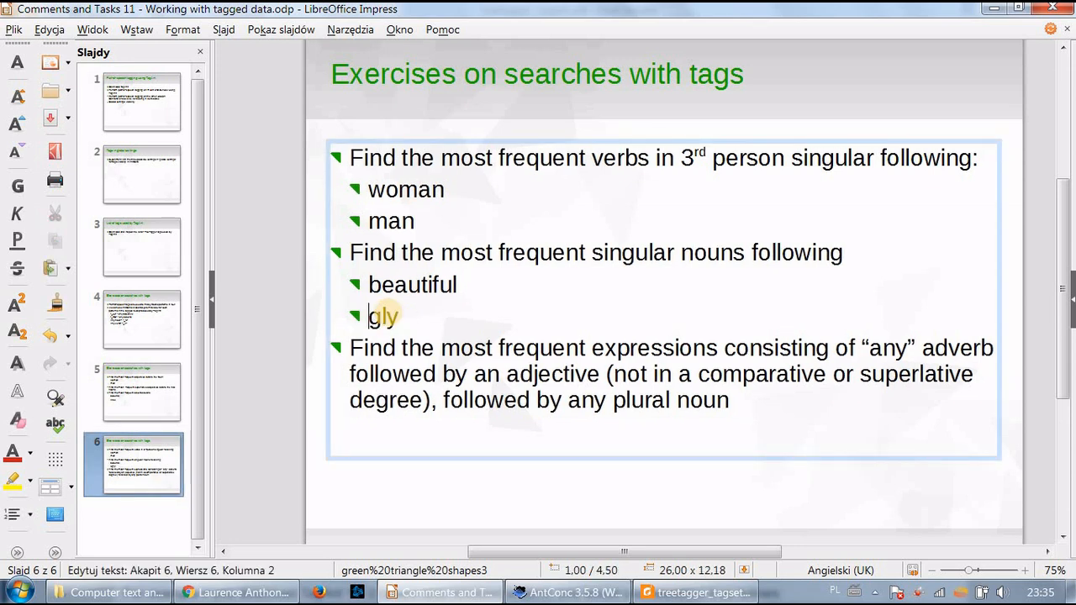
text(u)
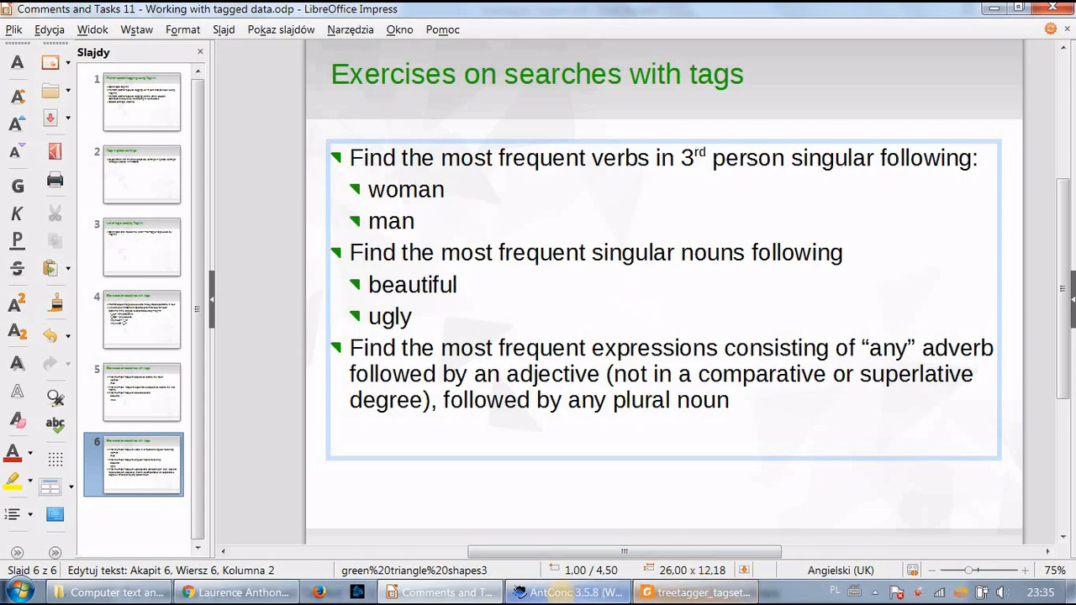
Look up the singular noun tag in treetagger_tagset.pdf in Foxit Reader.
click(698, 592)
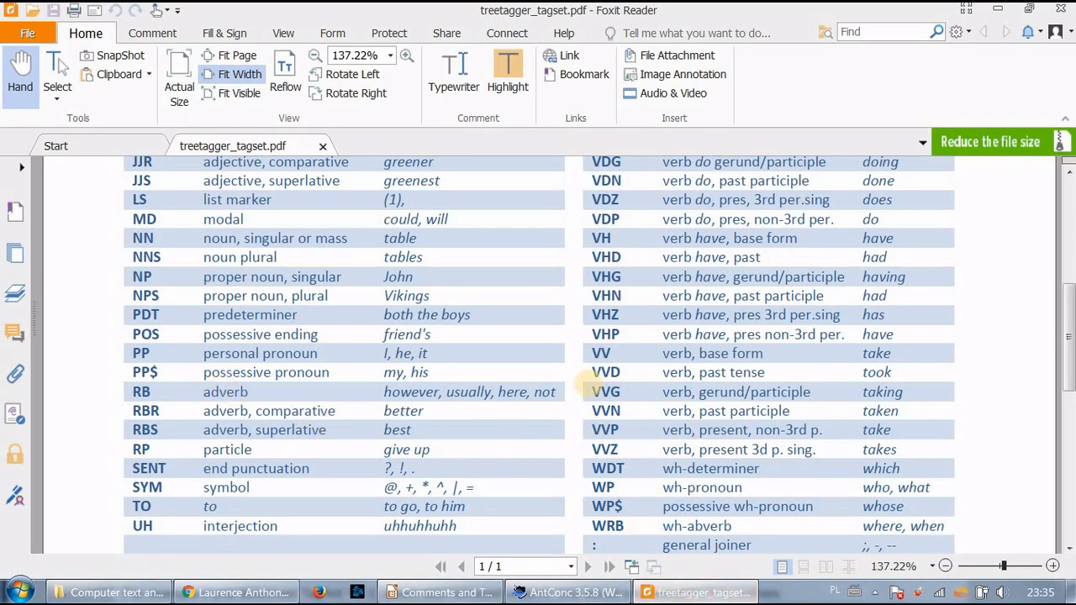
scroll(252, 385, up, 3)
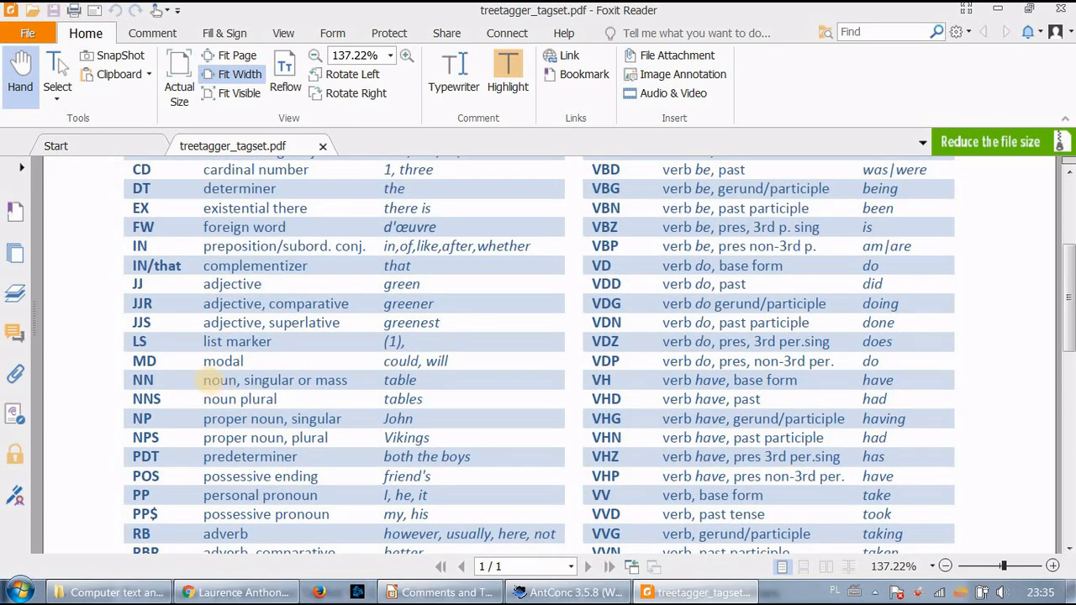
triple_click(126, 380)
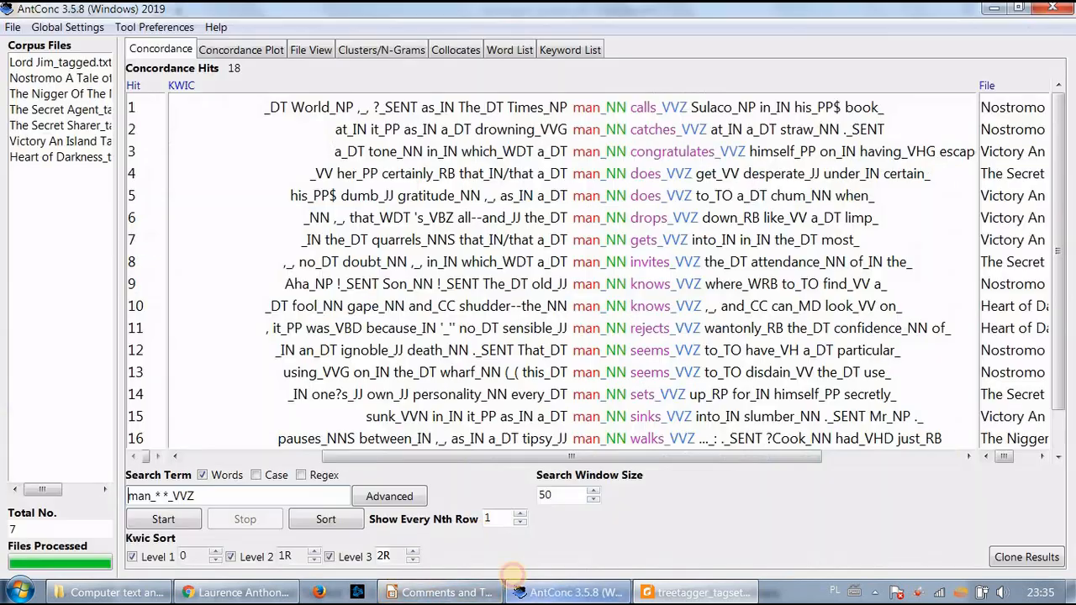
Switch to AntConc and run a concordance search for beautiful_* *_NN to find singular nouns following beautiful.
click(555, 592)
drag(252, 496, 100, 487)
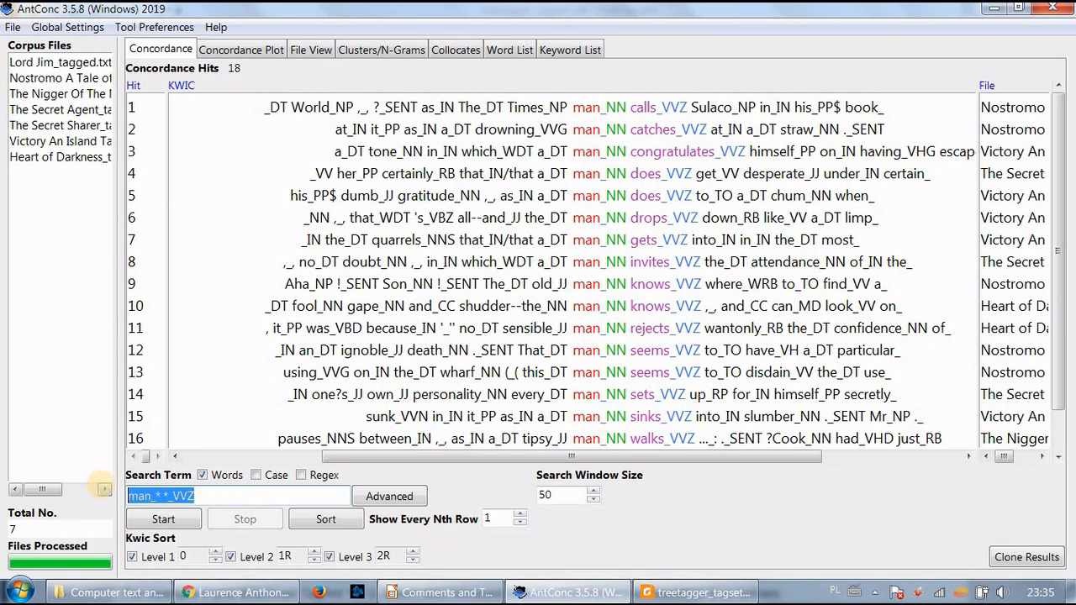
key(BackSpace)
text(beautiful)
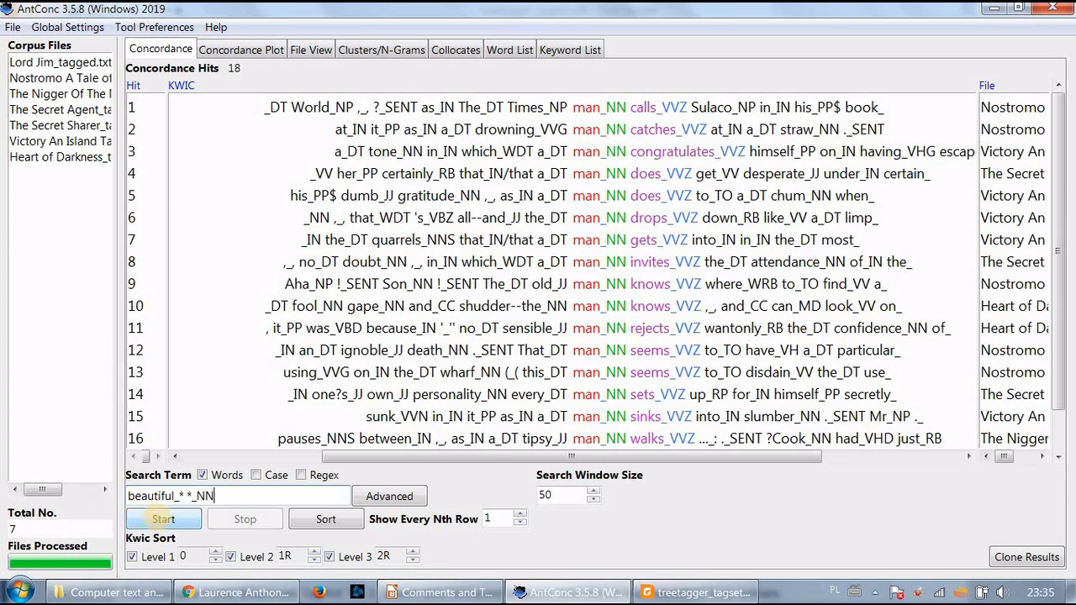
click(160, 517)
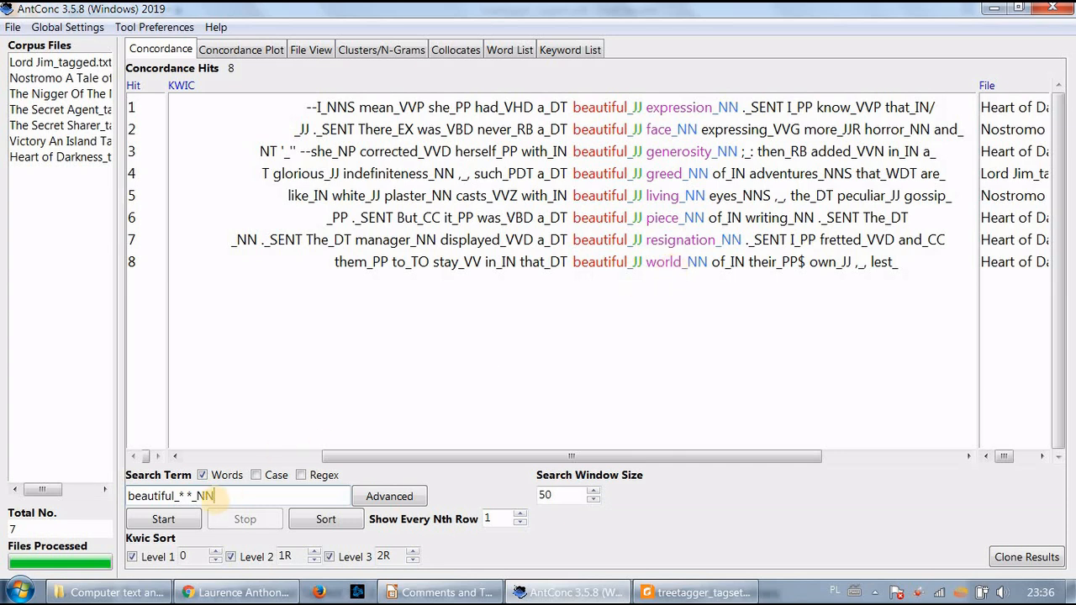
Change the search term to ugly_* *_NN and run the concordance search for singular nouns following ugly.
click(176, 496)
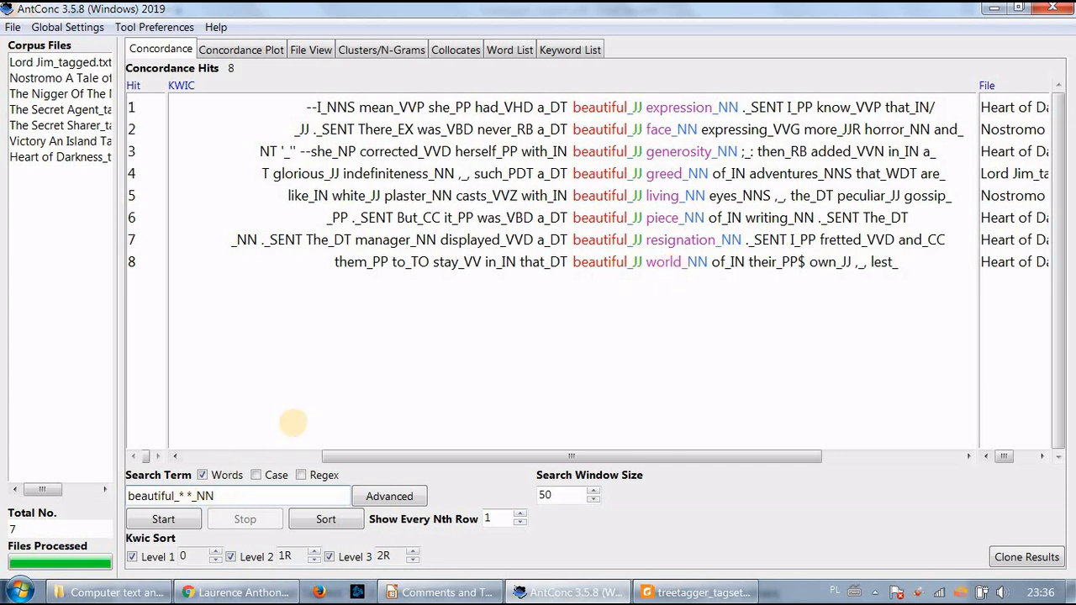
key(BackSpace)
key(BackSpace)
key(BackSpace)
key(BackSpace)
key(BackSpace)
key(BackSpace)
key(BackSpace)
key(BackSpace)
key(BackSpace)
text(ugly)
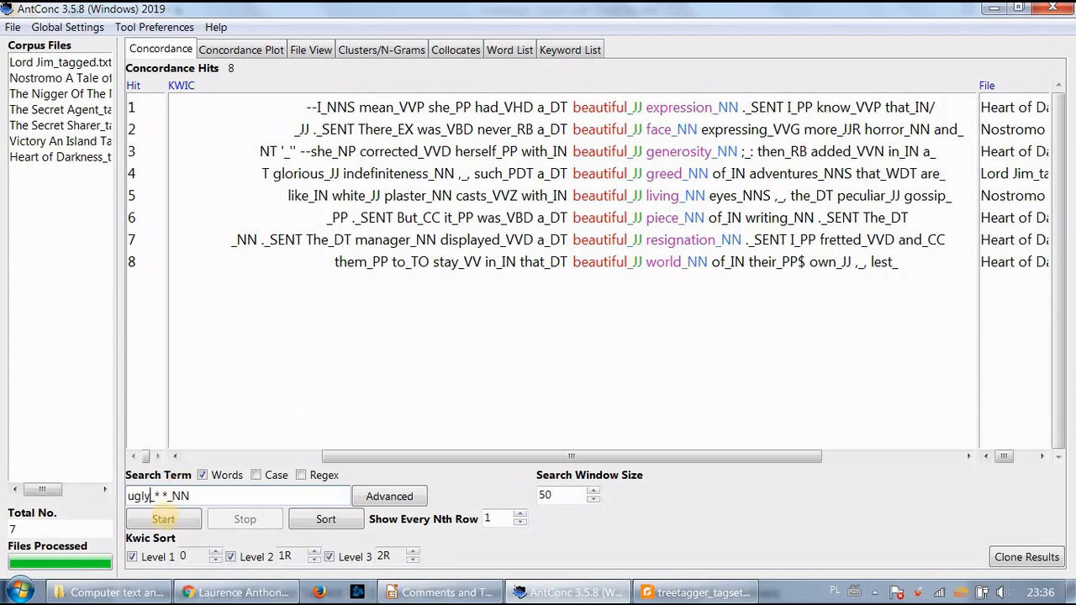
click(163, 519)
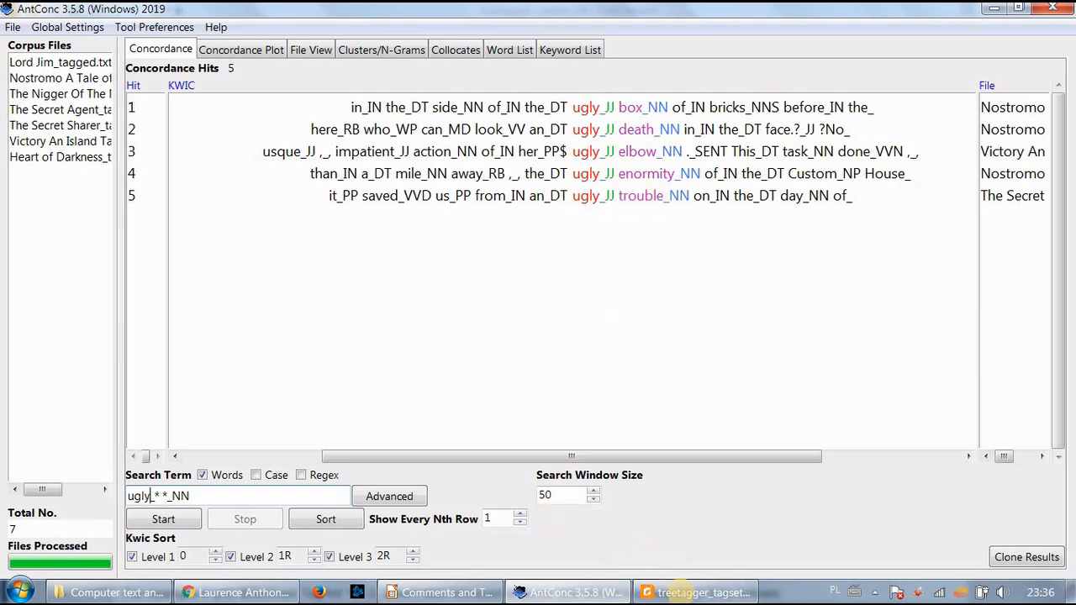
Switch to the Impress presentation and read the next exercise on slide 6, about adverb, adjective and plural noun expressions.
click(681, 593)
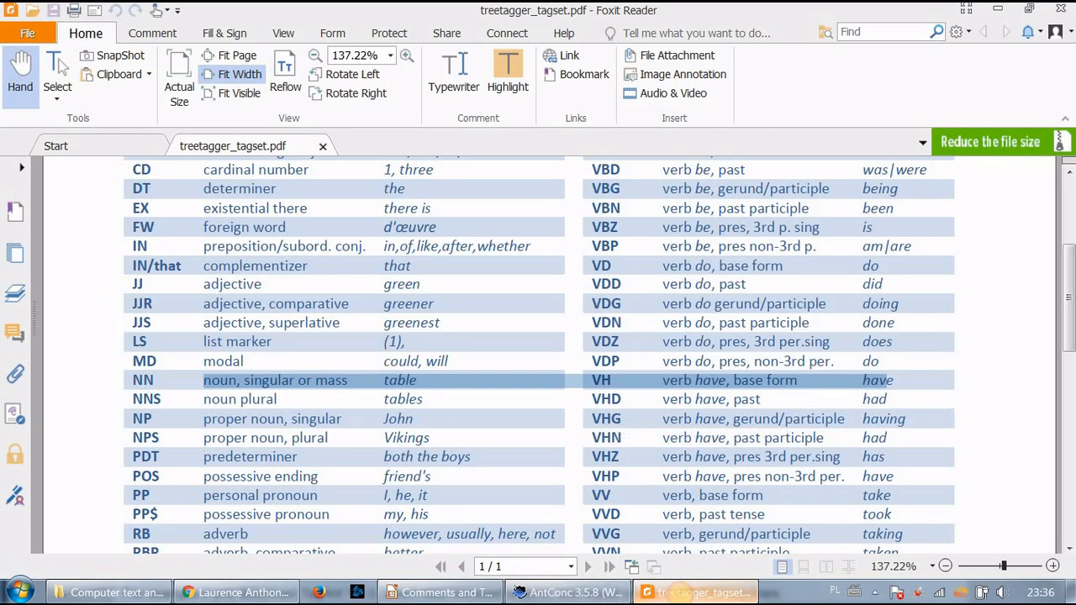
click(441, 594)
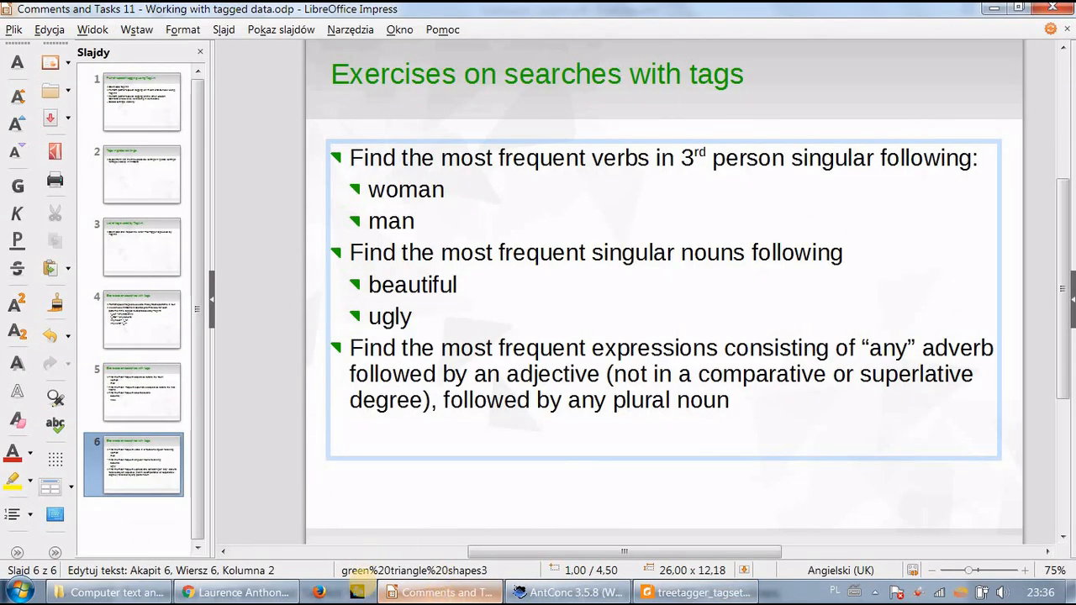